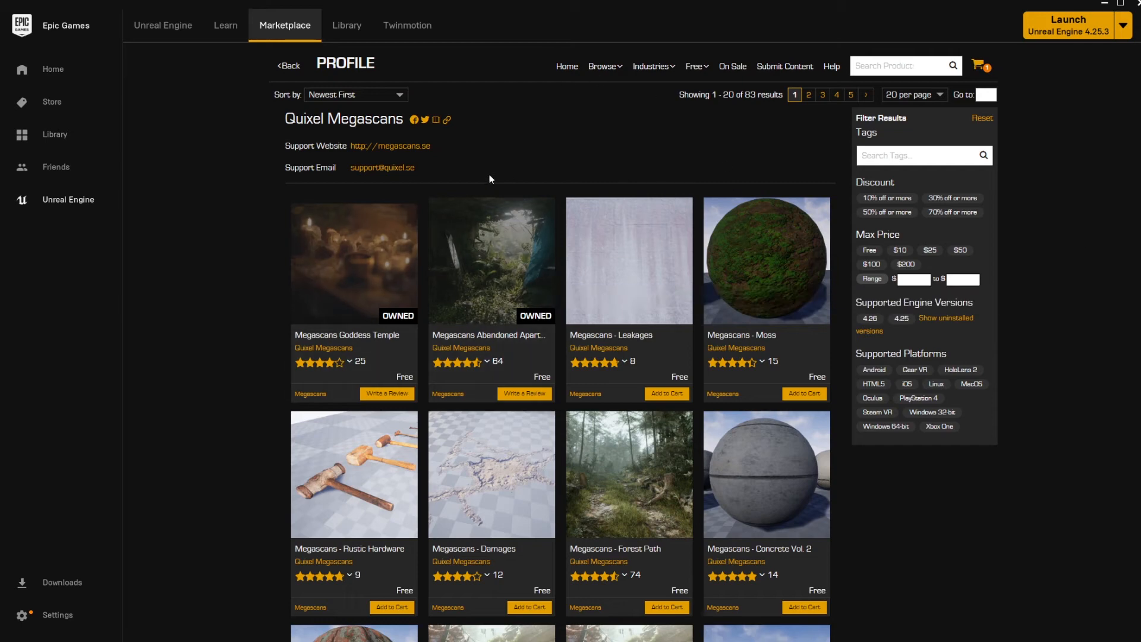
# Browse the Marketplace's free content and open the free Megascans collection
pyautogui.click(695, 68)
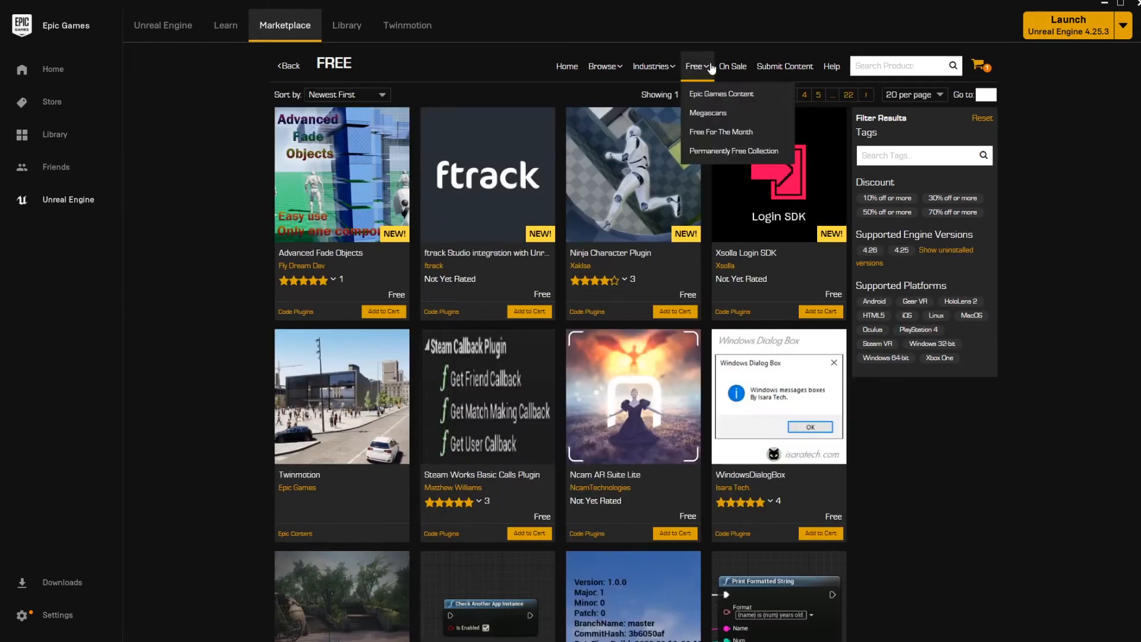
pyautogui.click(707, 113)
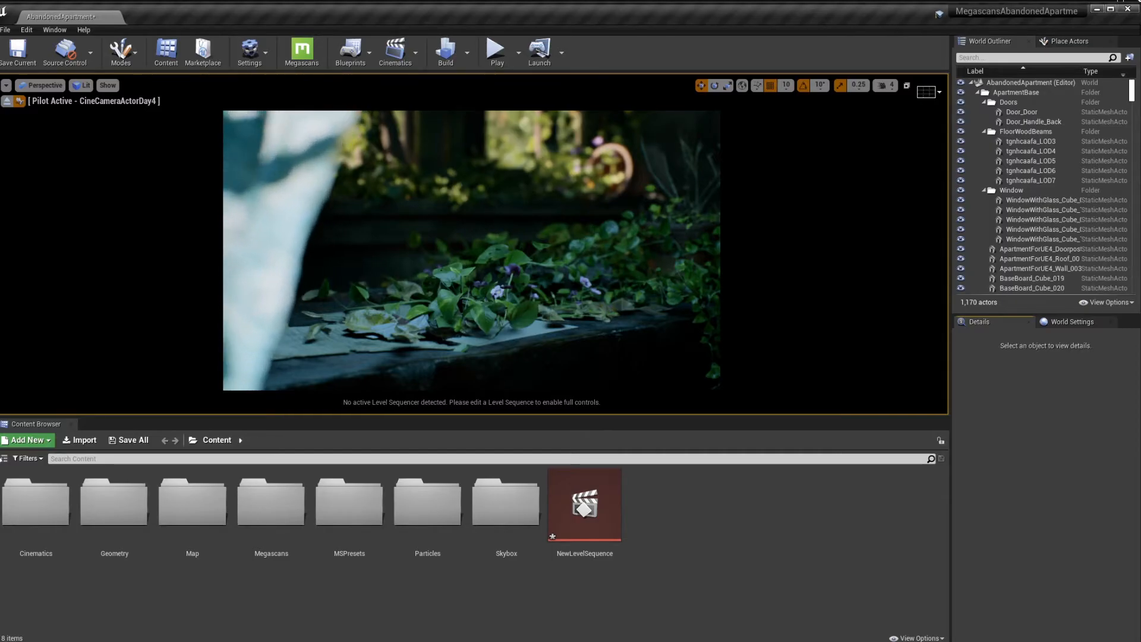
# In the Unreal Editor, create a level sequence named flowers in the Content folder and move its Sequencer window over the viewport
pyautogui.click(414, 49)
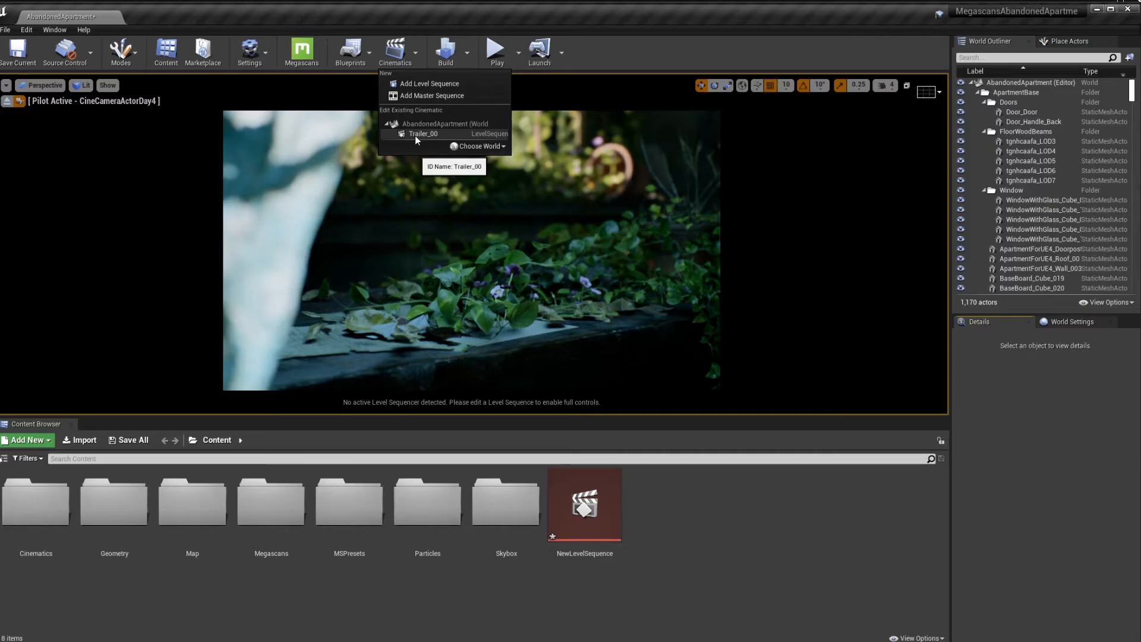
pyautogui.click(436, 83)
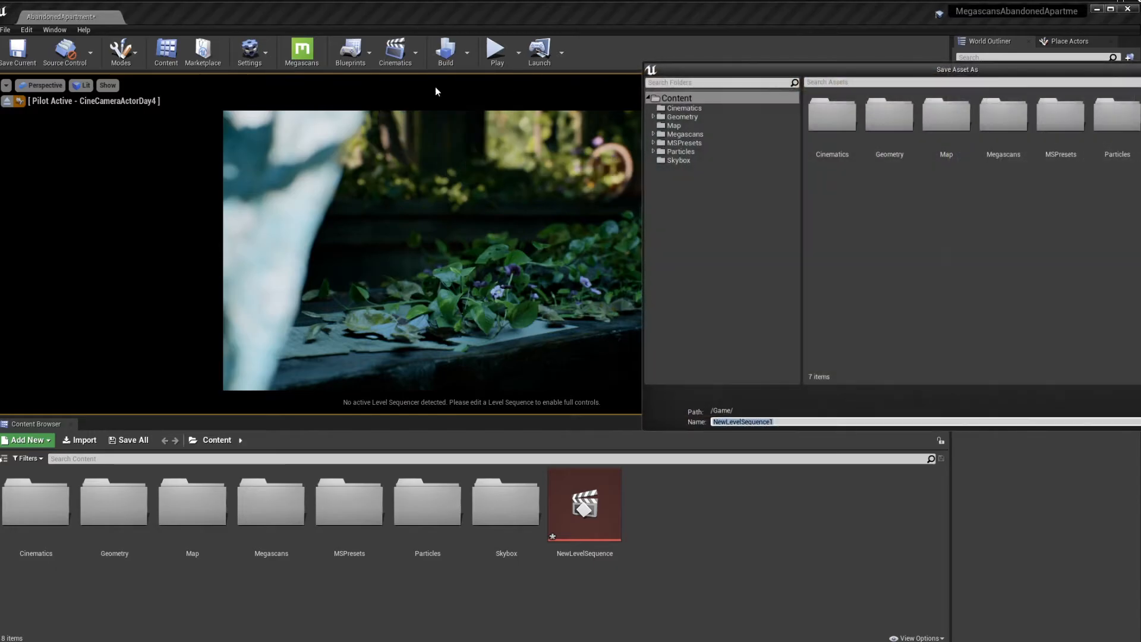
pyautogui.moveTo(970, 70); pyautogui.dragTo(506, 43)
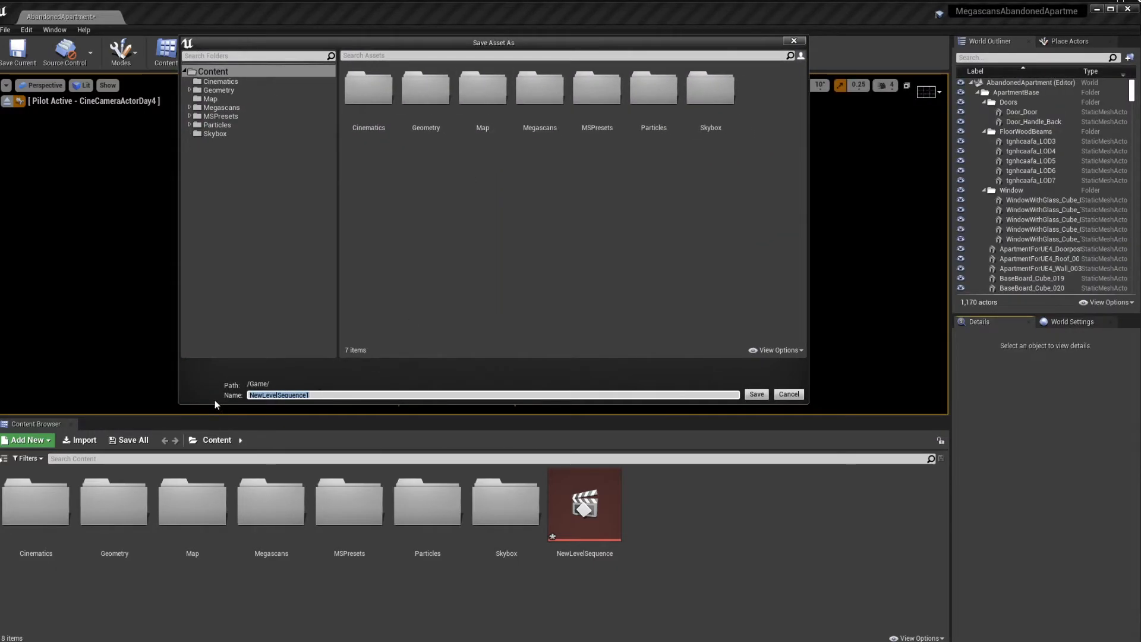
pyautogui.write('flowers')
pyautogui.click(758, 397)
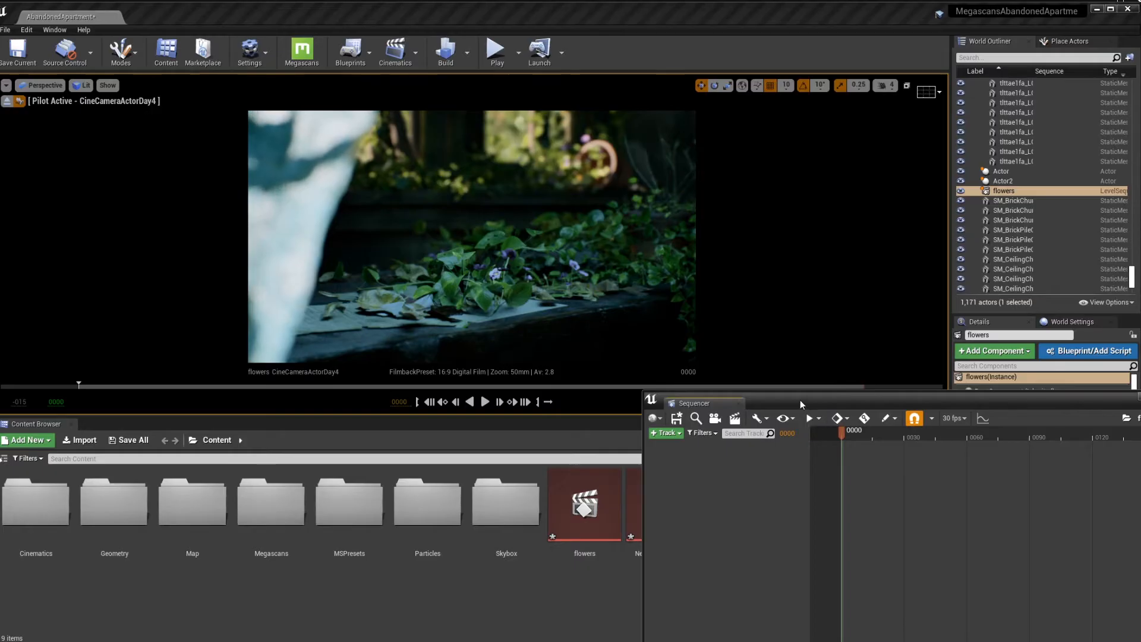
pyautogui.moveTo(796, 404); pyautogui.dragTo(418, 200)
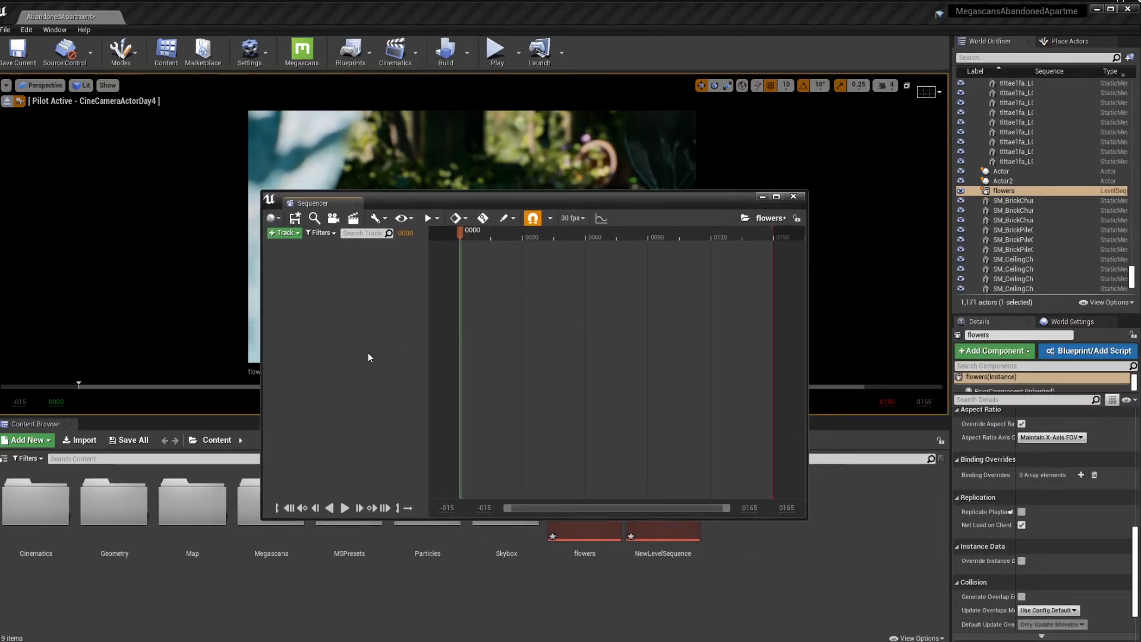
# Find the cine cameras with the search term "cine" and add CineCameraActorDay4 to the flowers sequence
pyautogui.click(285, 233)
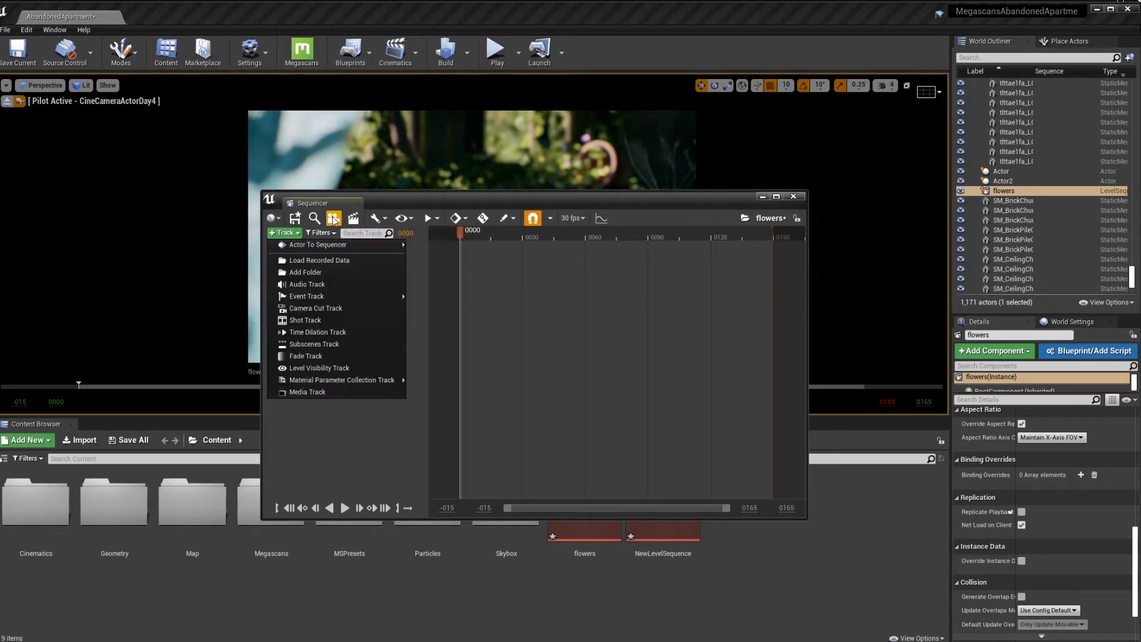
pyautogui.moveTo(291, 244)
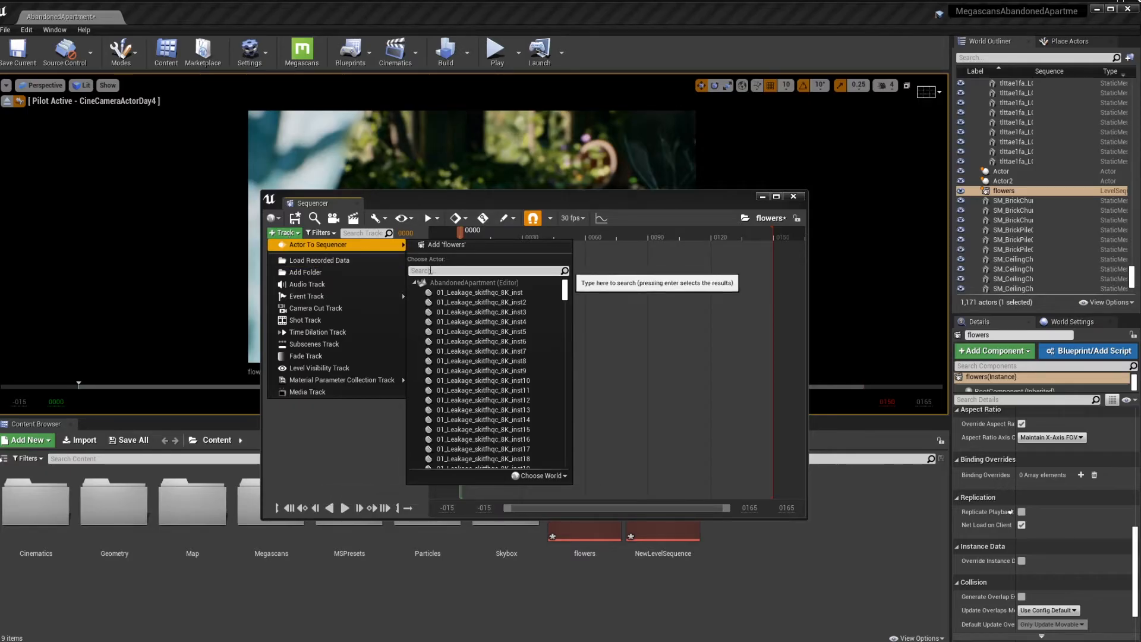
pyautogui.write('cine')
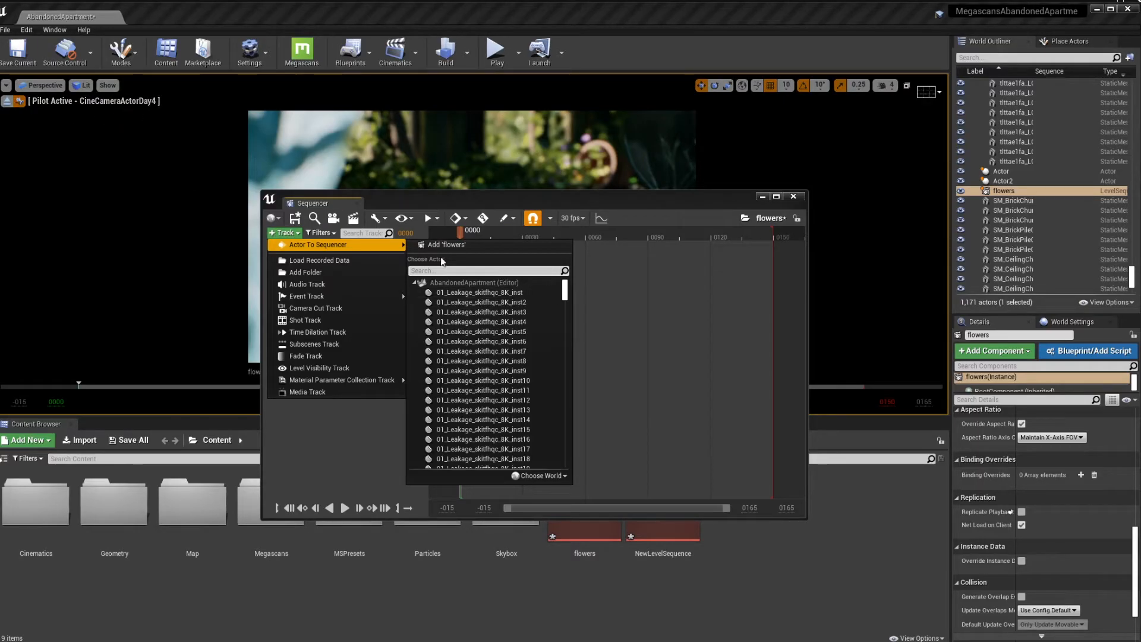
pyautogui.write('cine')
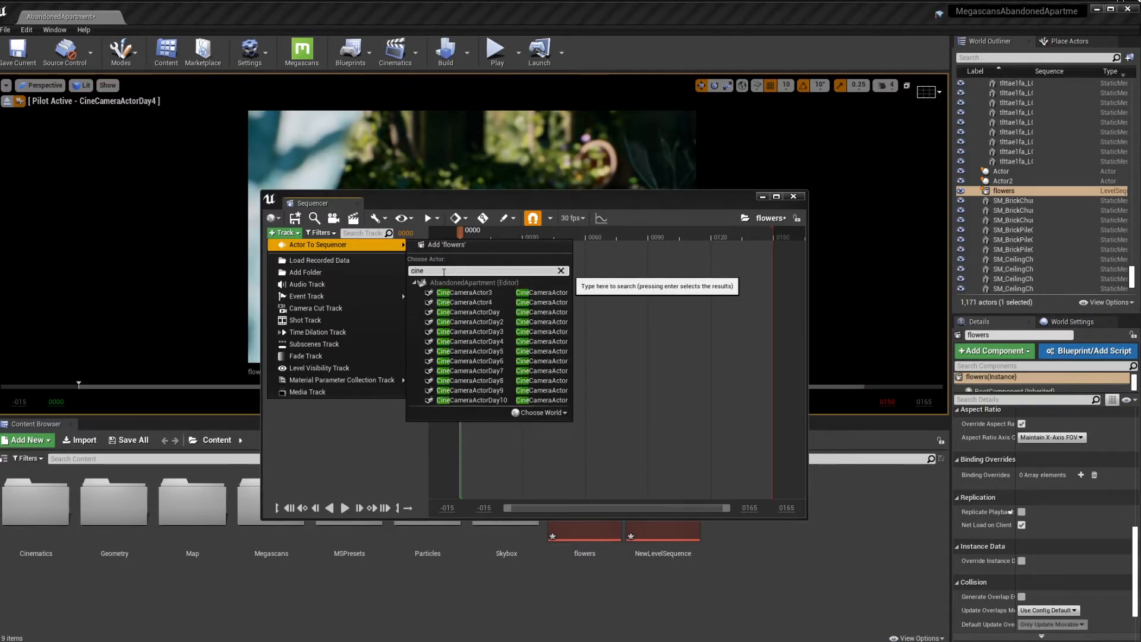
pyautogui.click(514, 341)
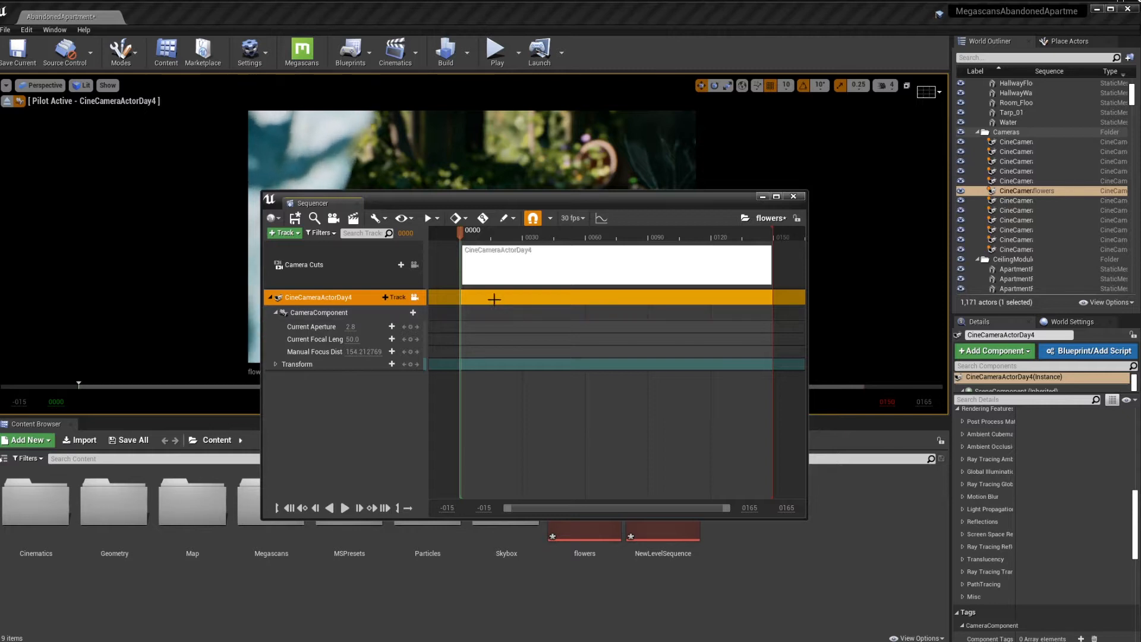
# Scrub the flowers sequence to about frame 2 and check the camera shot in the viewport behind the Sequencer
pyautogui.moveTo(563, 235); pyautogui.dragTo(465, 249)
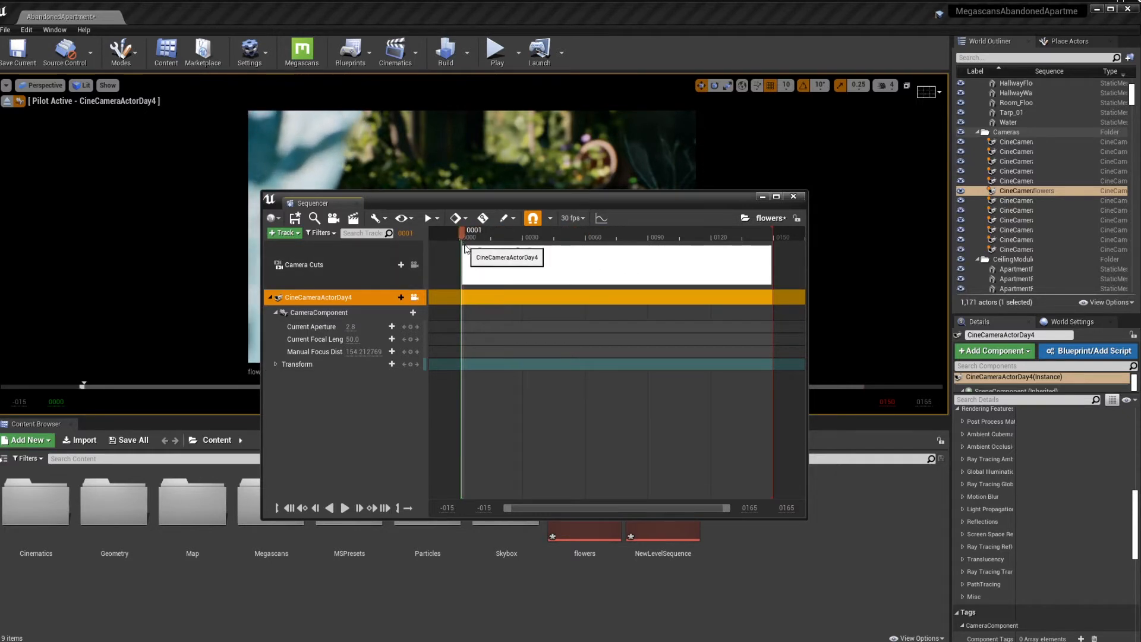
pyautogui.moveTo(416, 203); pyautogui.dragTo(900, 227)
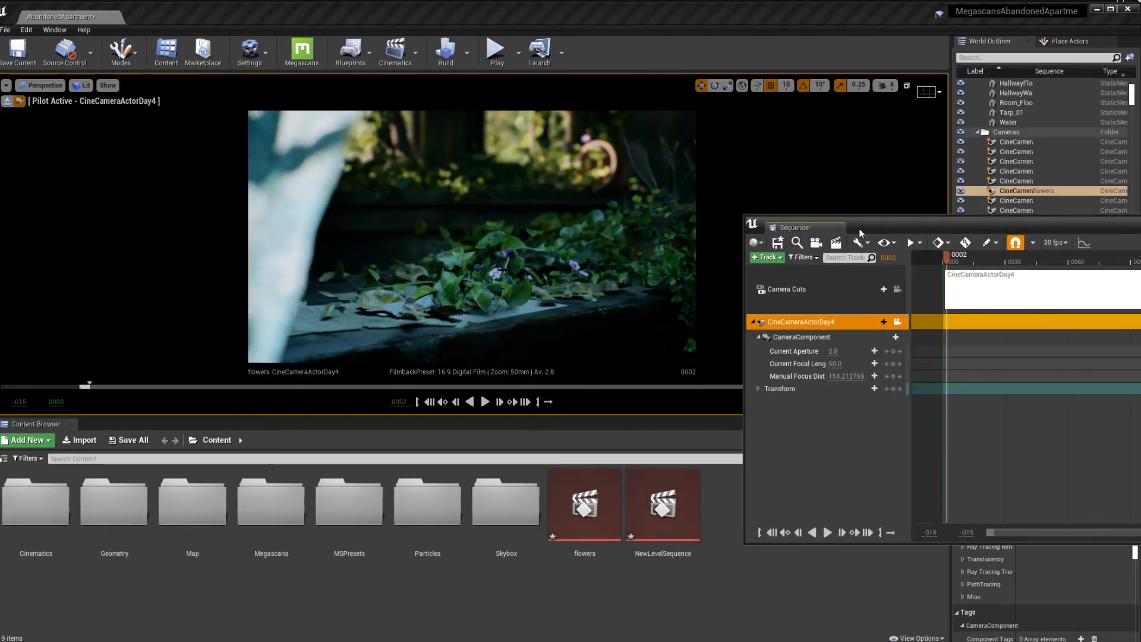
pyautogui.moveTo(859, 232); pyautogui.dragTo(488, 193)
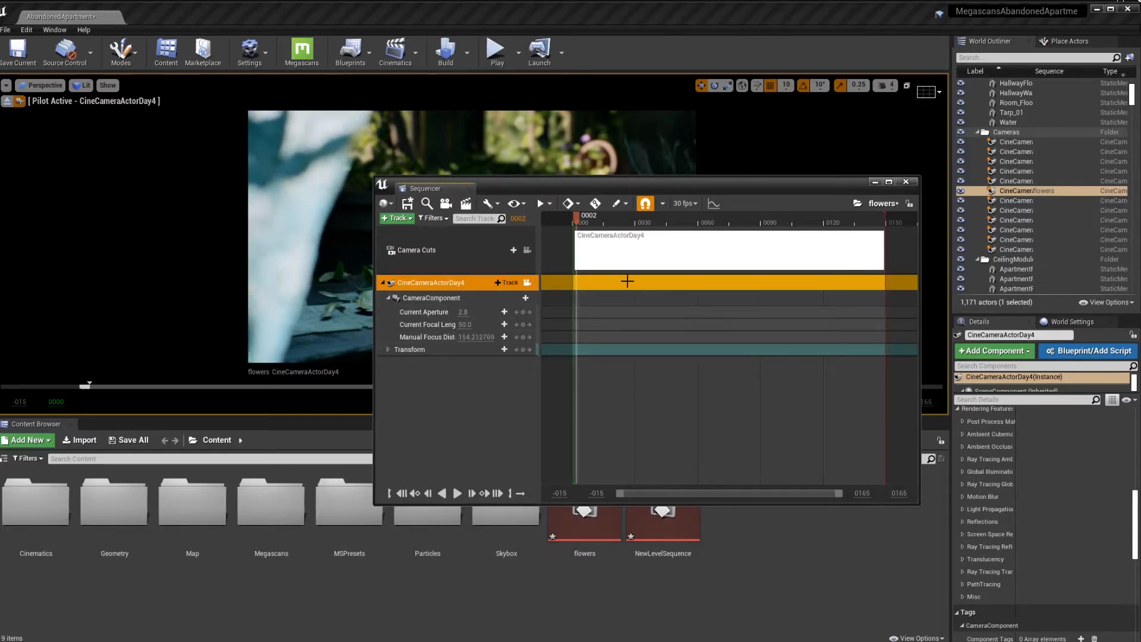
pyautogui.moveTo(500, 188); pyautogui.dragTo(433, 229)
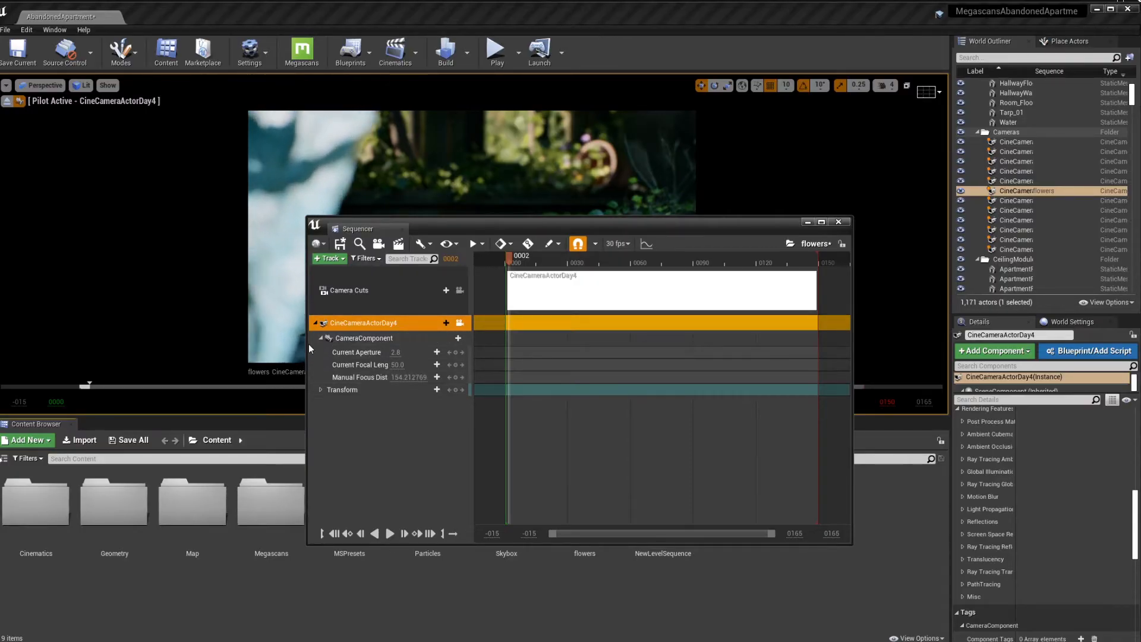
# Open the Movie Render Queue and arrange it side by side with the Sequencer window
pyautogui.click(47, 31)
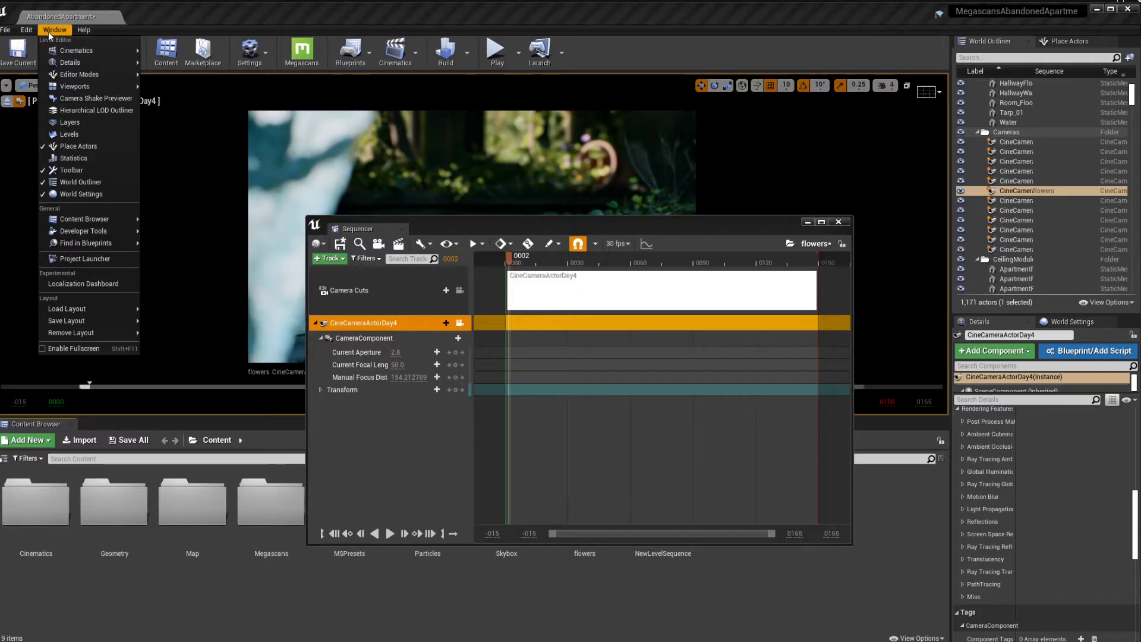
pyautogui.moveTo(77, 52)
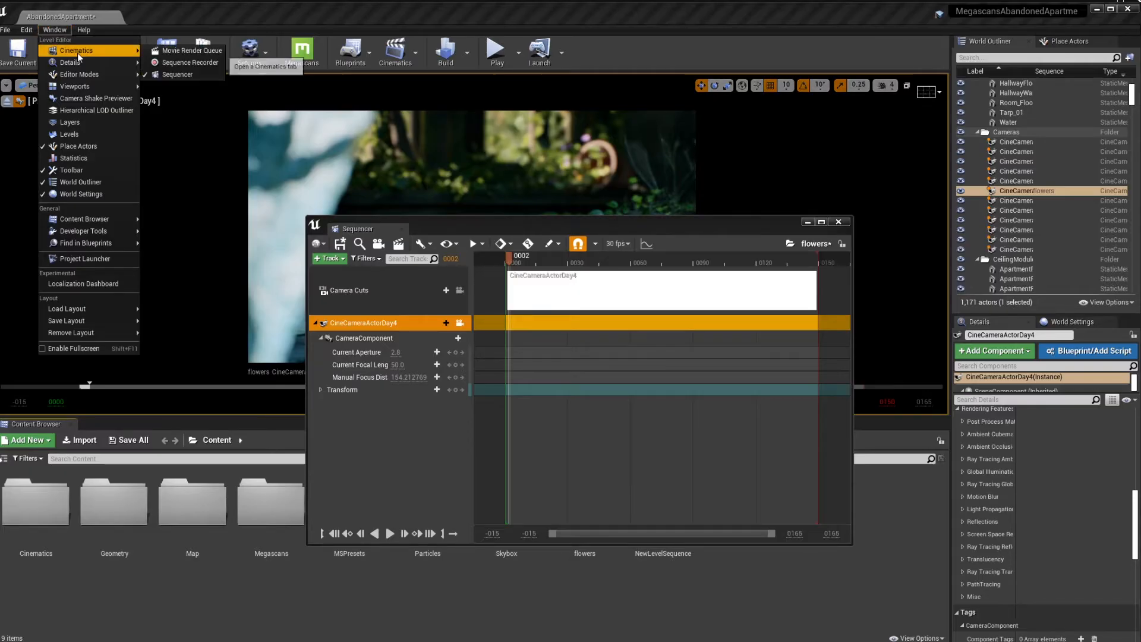
pyautogui.click(186, 48)
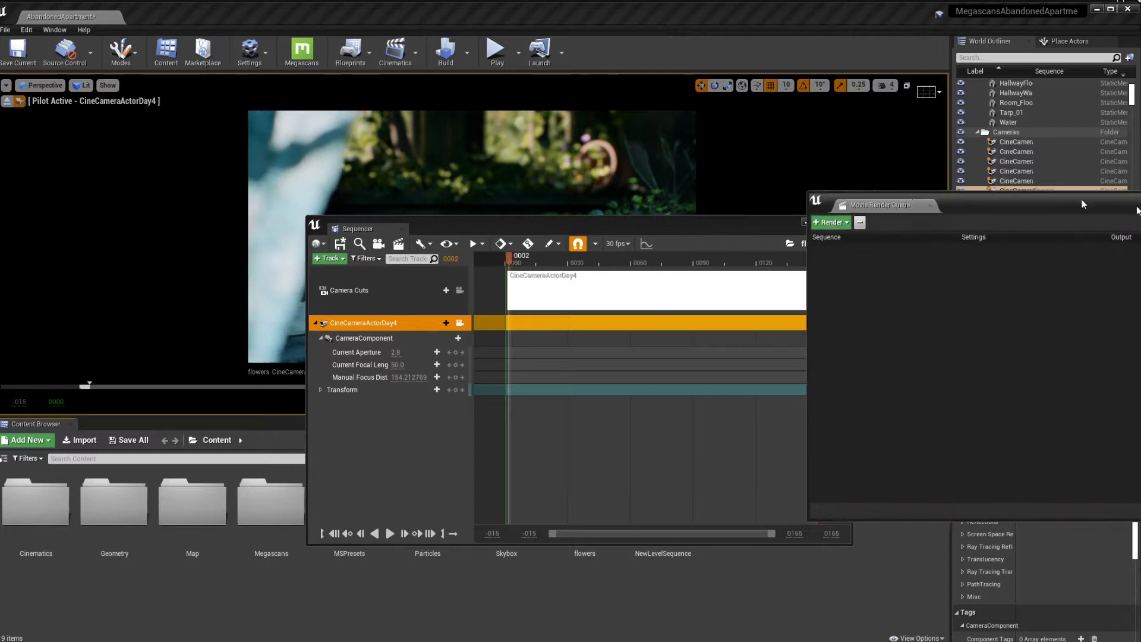
pyautogui.moveTo(1081, 204); pyautogui.dragTo(749, 128)
pyautogui.moveTo(448, 228); pyautogui.dragTo(159, 168)
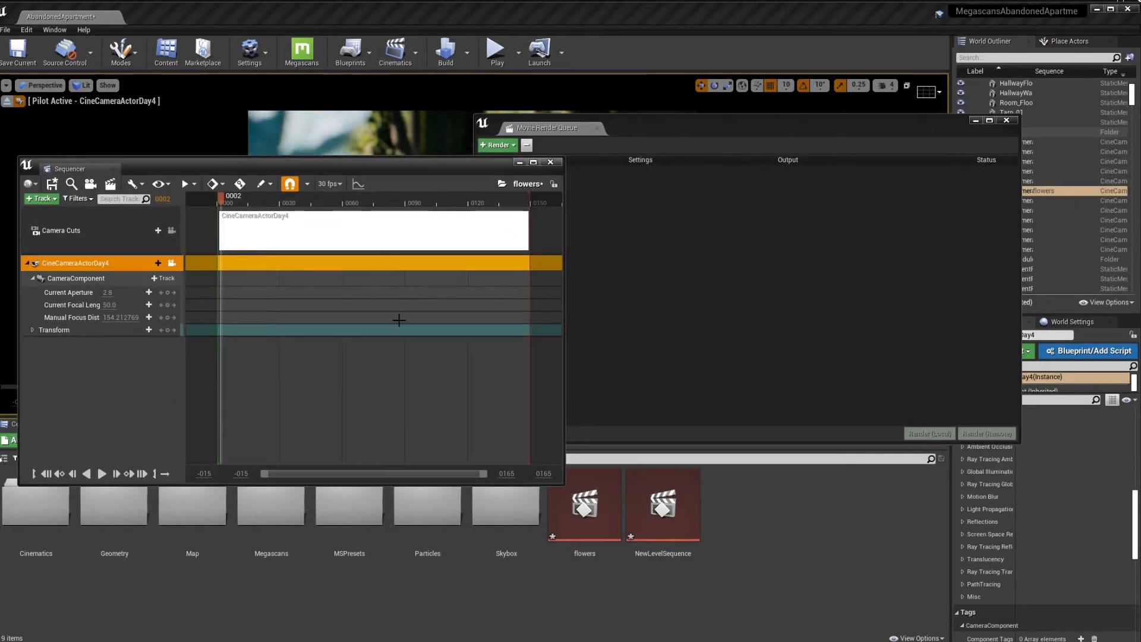
pyautogui.moveTo(744, 130); pyautogui.dragTo(854, 169)
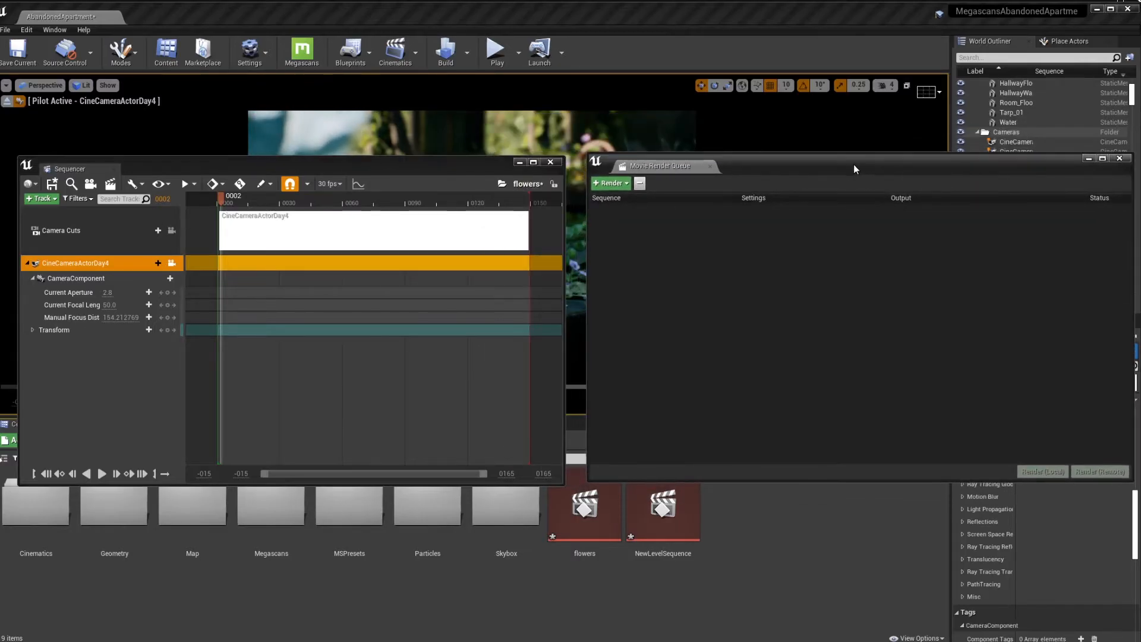
# Add the flowers level sequence as a render job and open that job's render configuration
pyautogui.click(627, 184)
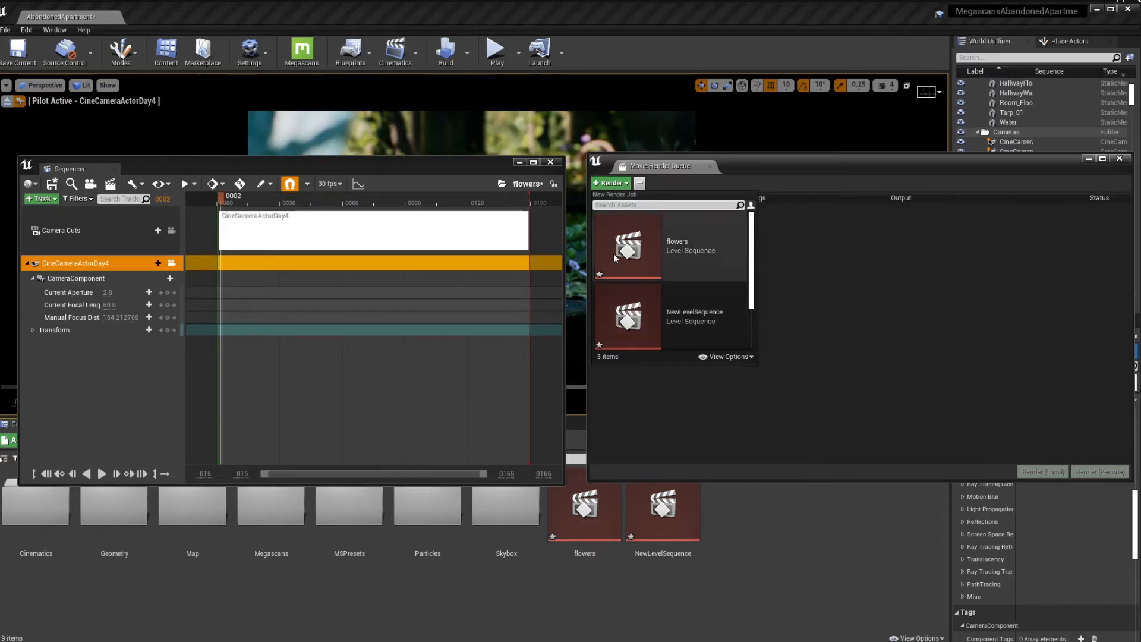
pyautogui.click(631, 239)
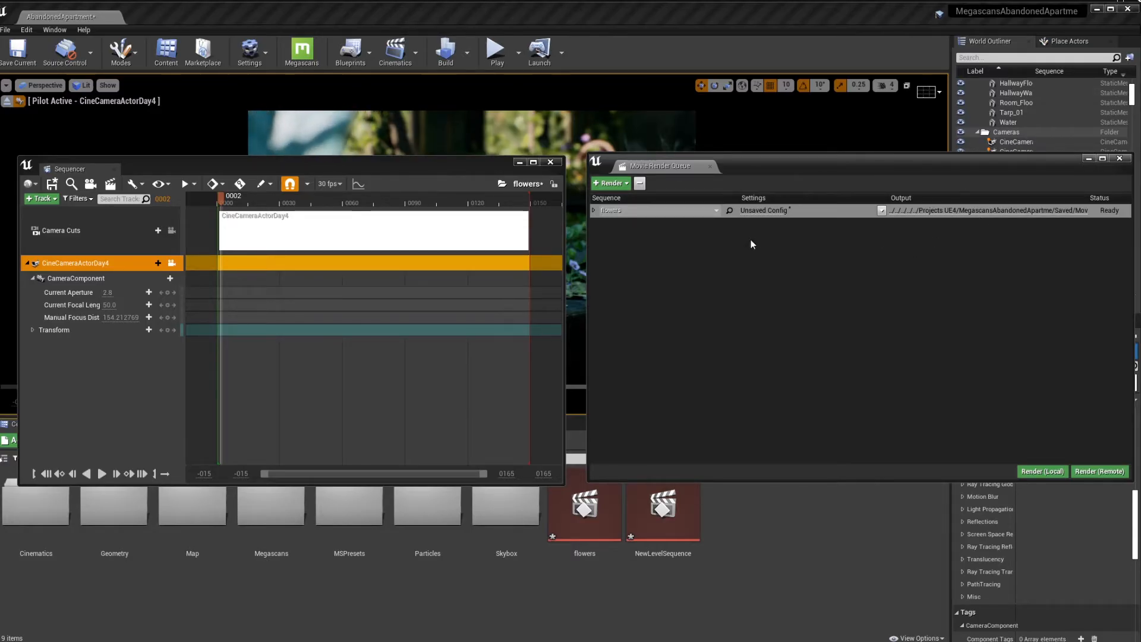
pyautogui.click(767, 211)
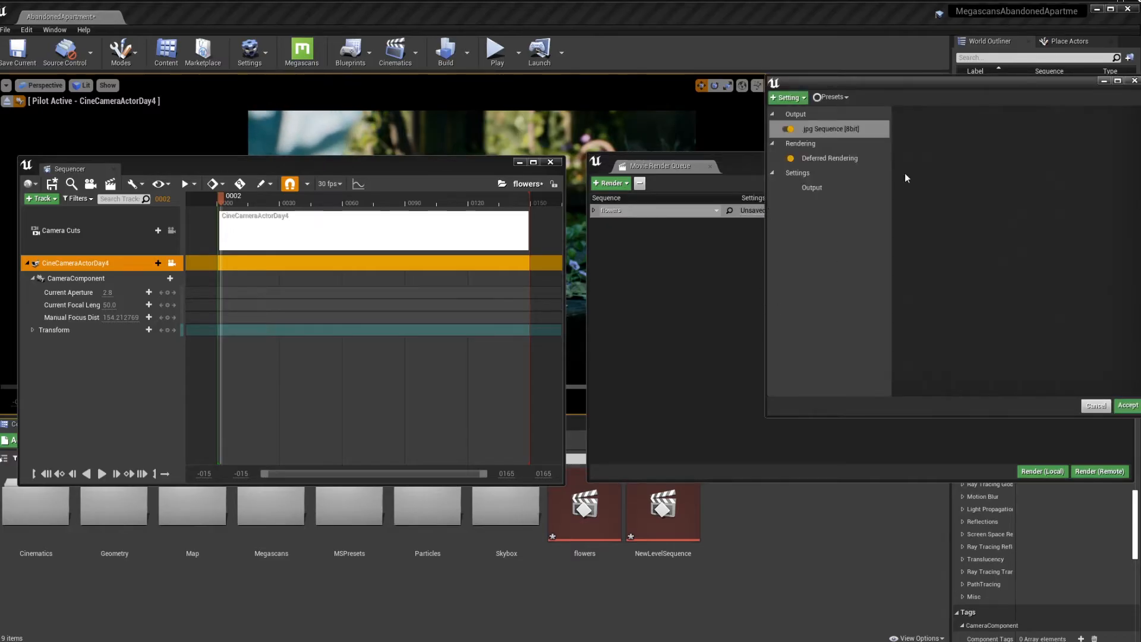
pyautogui.moveTo(937, 86); pyautogui.dragTo(623, 152)
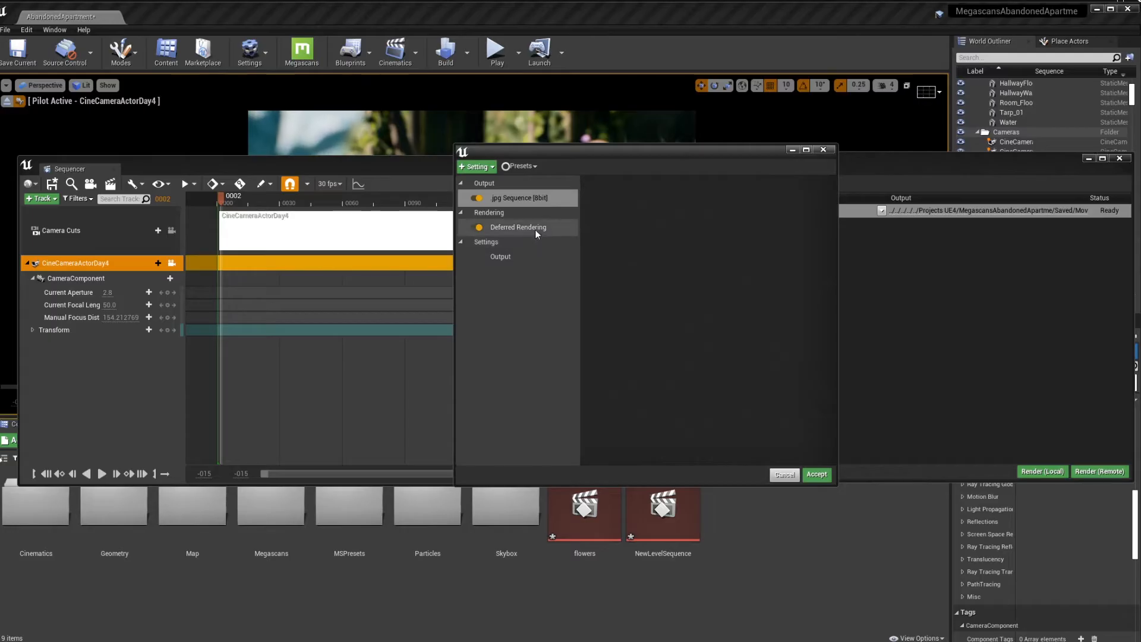
# Disable the .jpg Sequence [8bit] output and add a .png Sequence [8bit] output to the render configuration
pyautogui.click(476, 199)
pyautogui.click(478, 198)
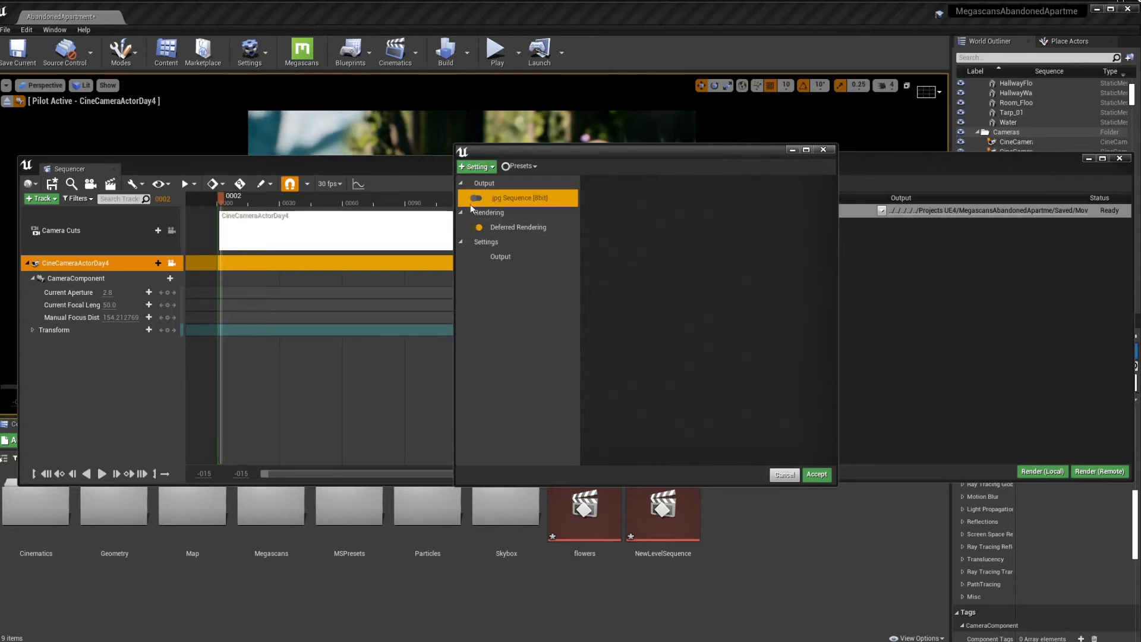
pyautogui.click(479, 167)
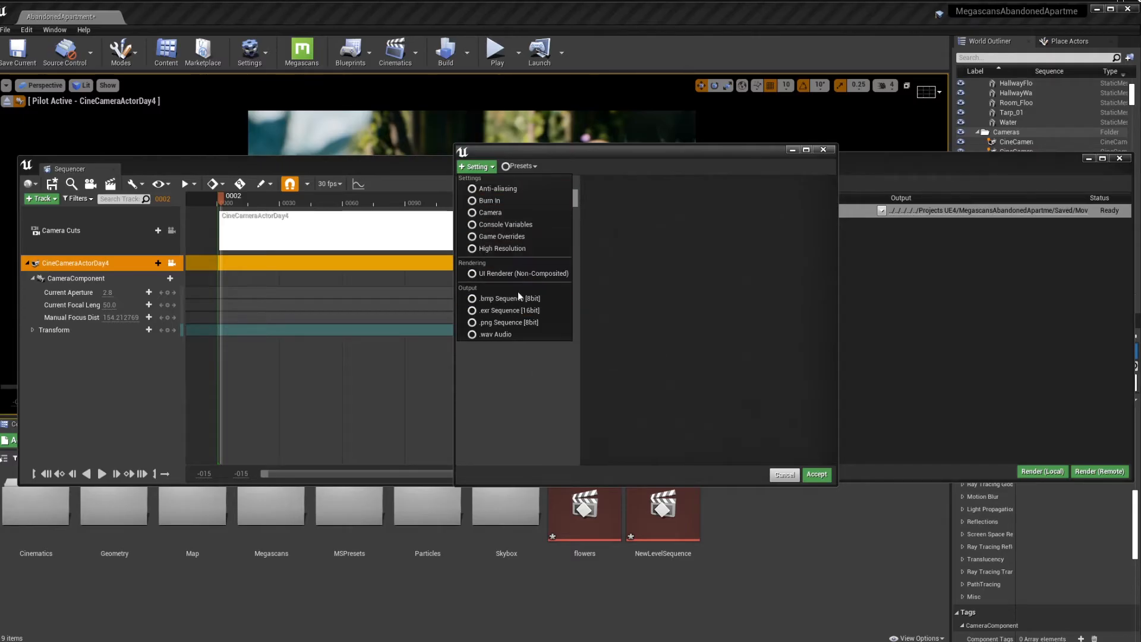
pyautogui.click(491, 325)
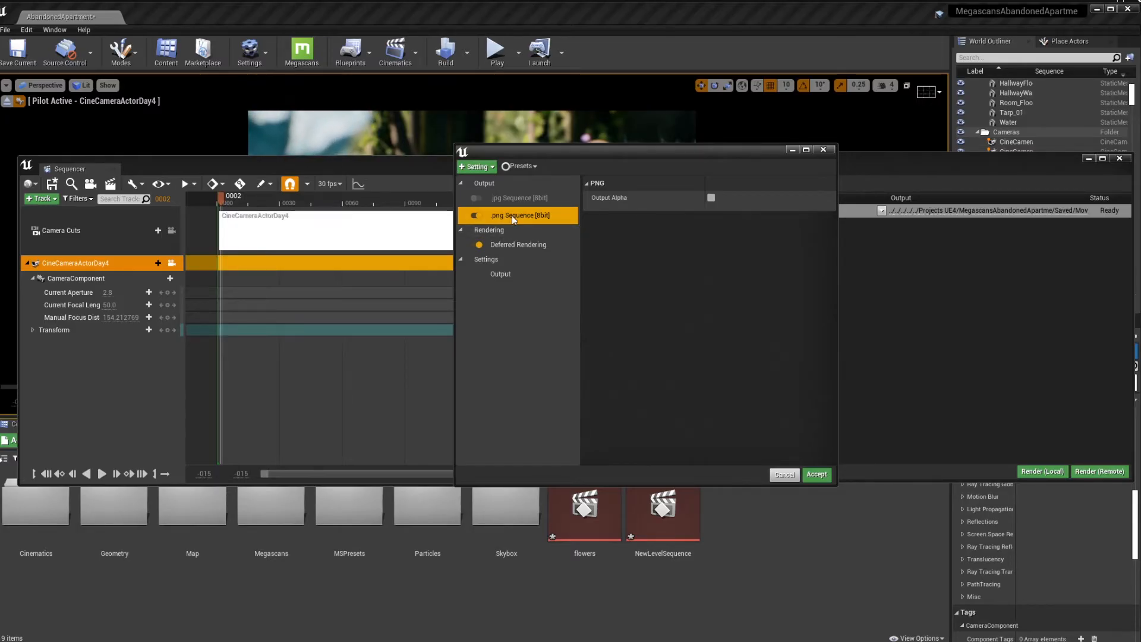
# Add the Anti-aliasing setting to the render configuration and set its Temporal Sample Count to 16
pyautogui.click(482, 166)
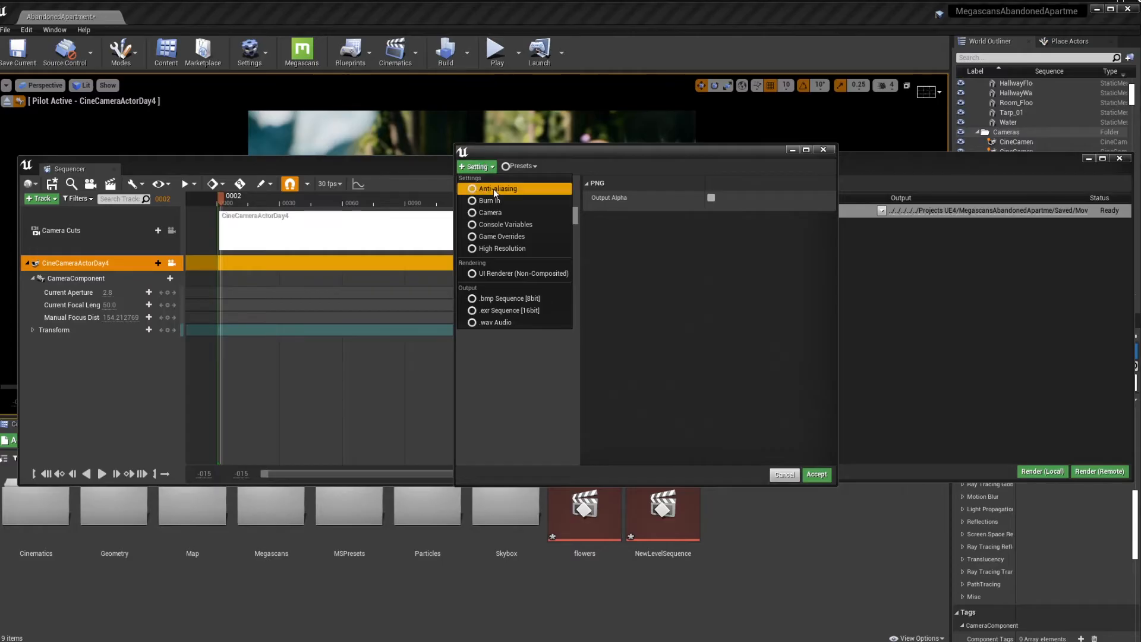
pyautogui.click(494, 189)
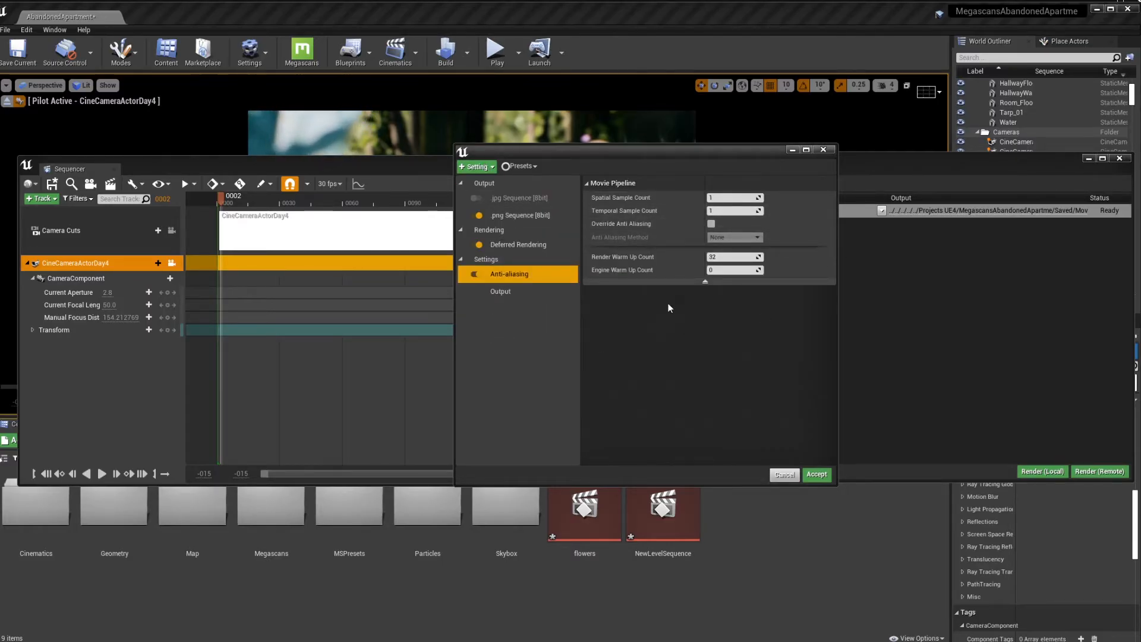
pyautogui.moveTo(606, 213)
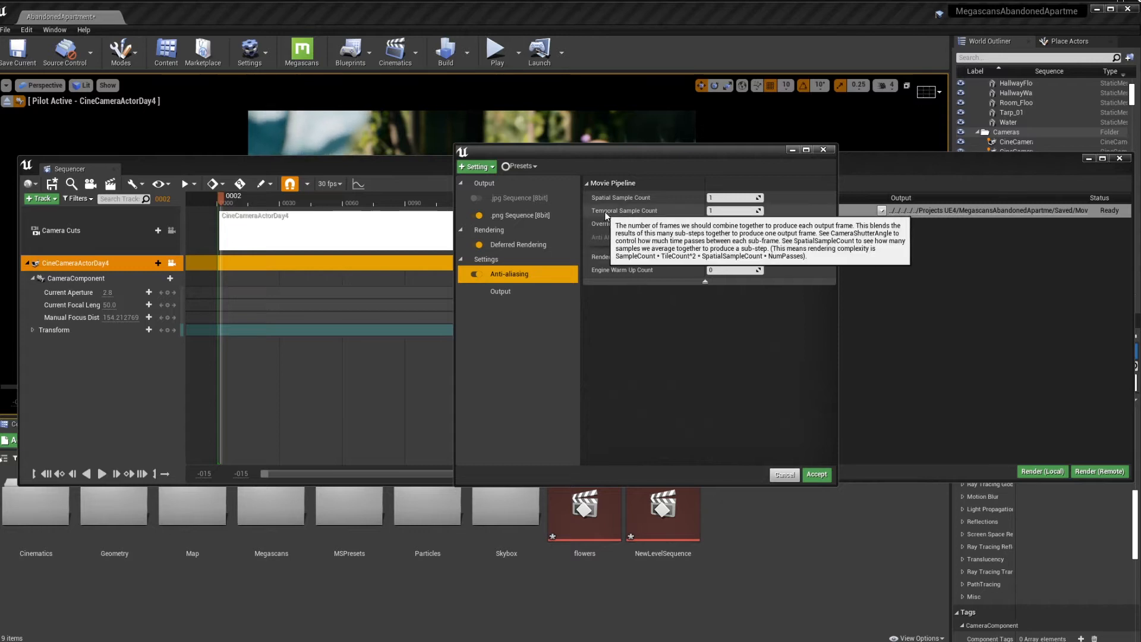
pyautogui.click(743, 211)
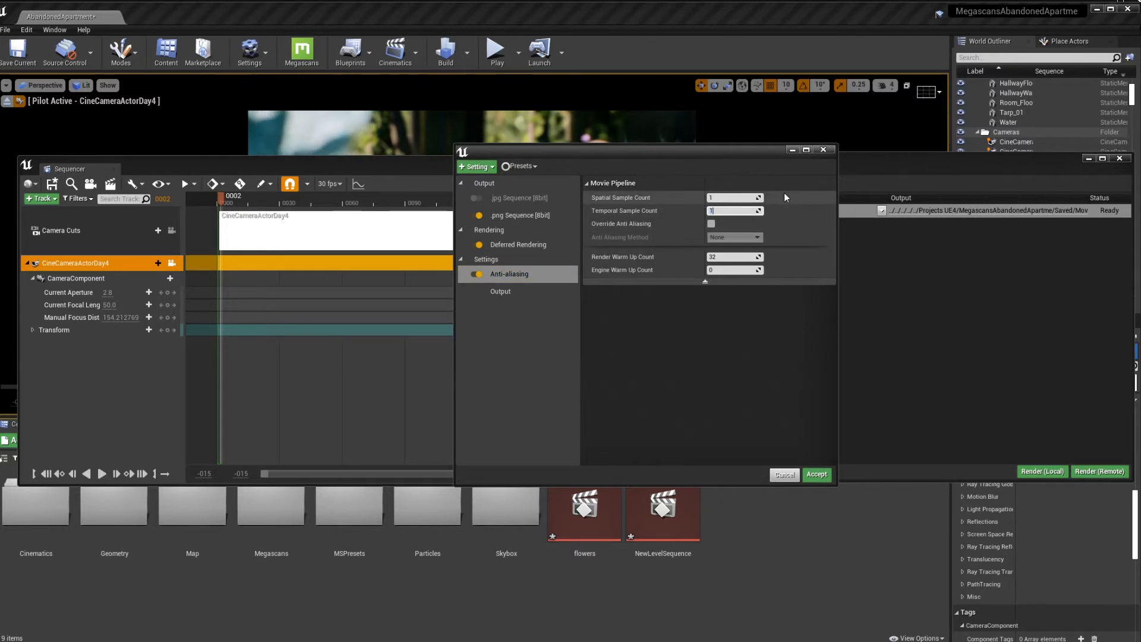
pyautogui.write('16')
pyautogui.press('Return')
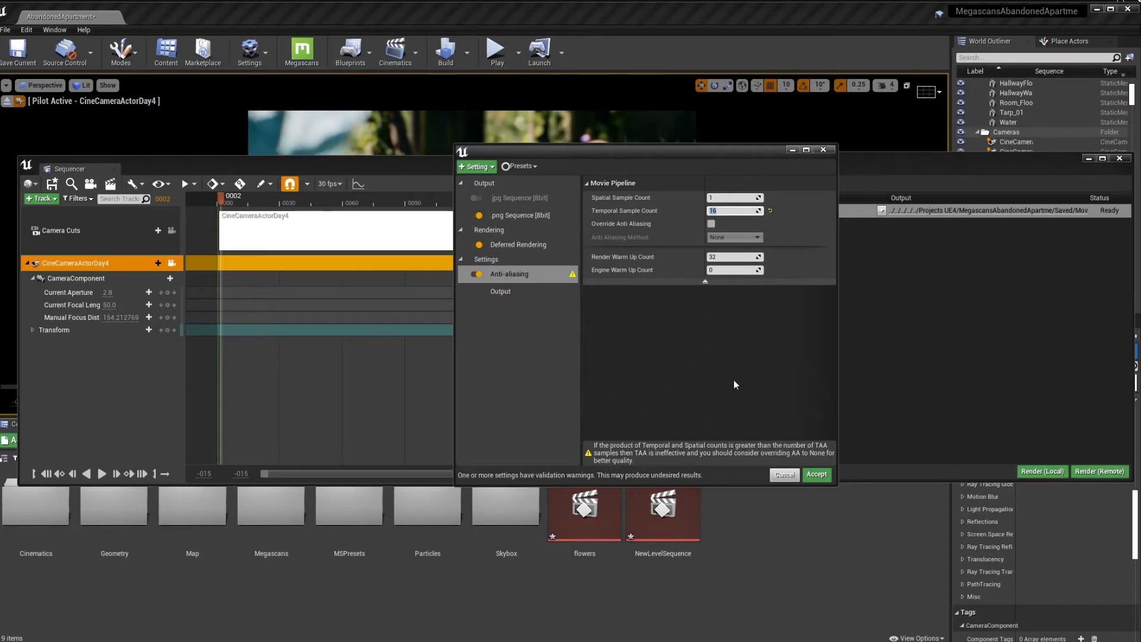
# Enable Override Anti Aliasing in the render job's anti-aliasing settings
pyautogui.click(712, 226)
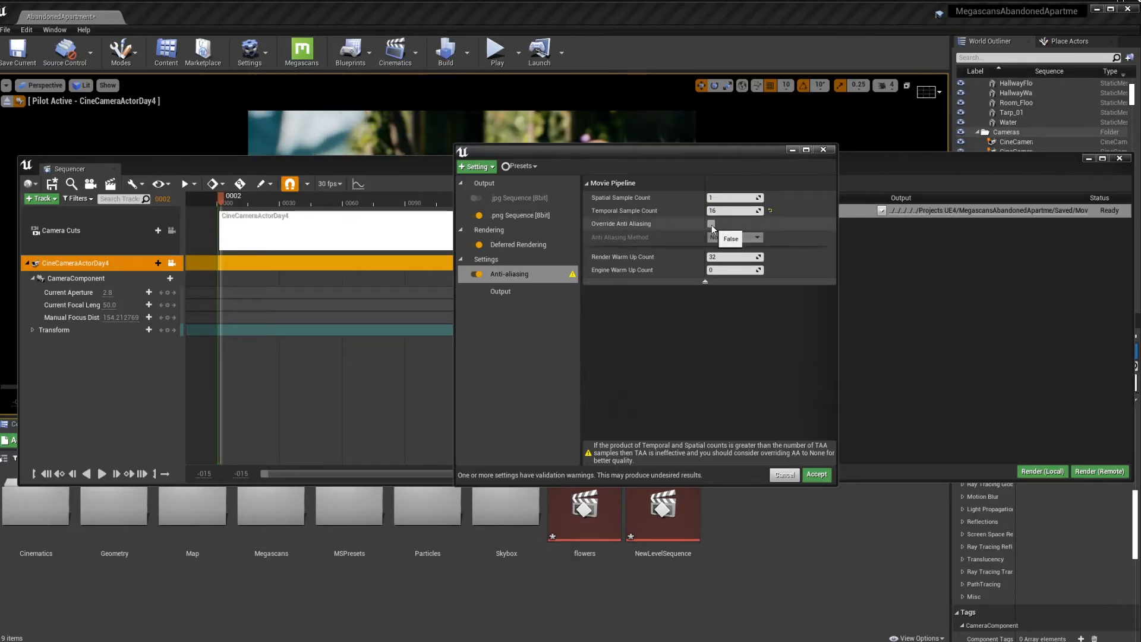
pyautogui.click(712, 226)
pyautogui.click(712, 227)
pyautogui.click(714, 227)
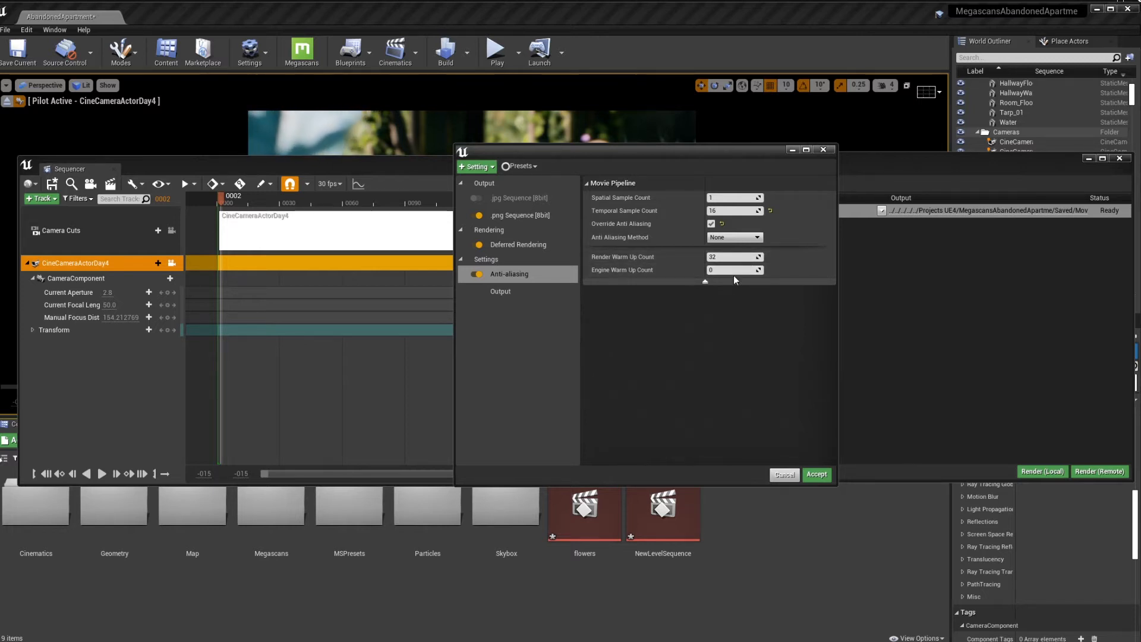
# Check the available Anti Aliasing Method options and leave the method at None
pyautogui.click(753, 238)
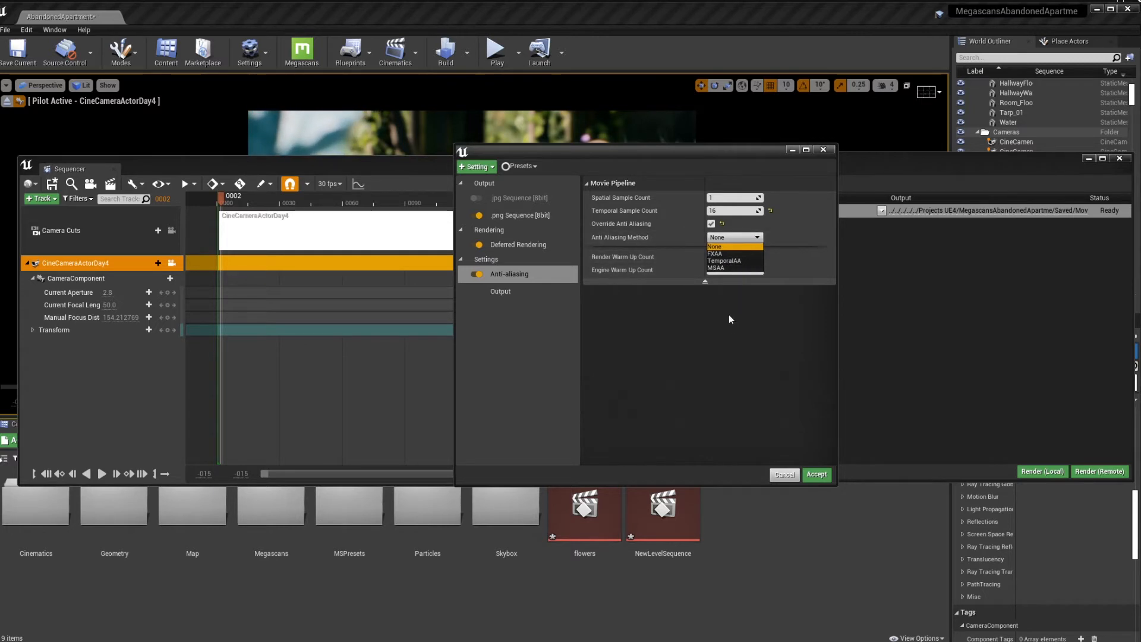
pyautogui.click(729, 322)
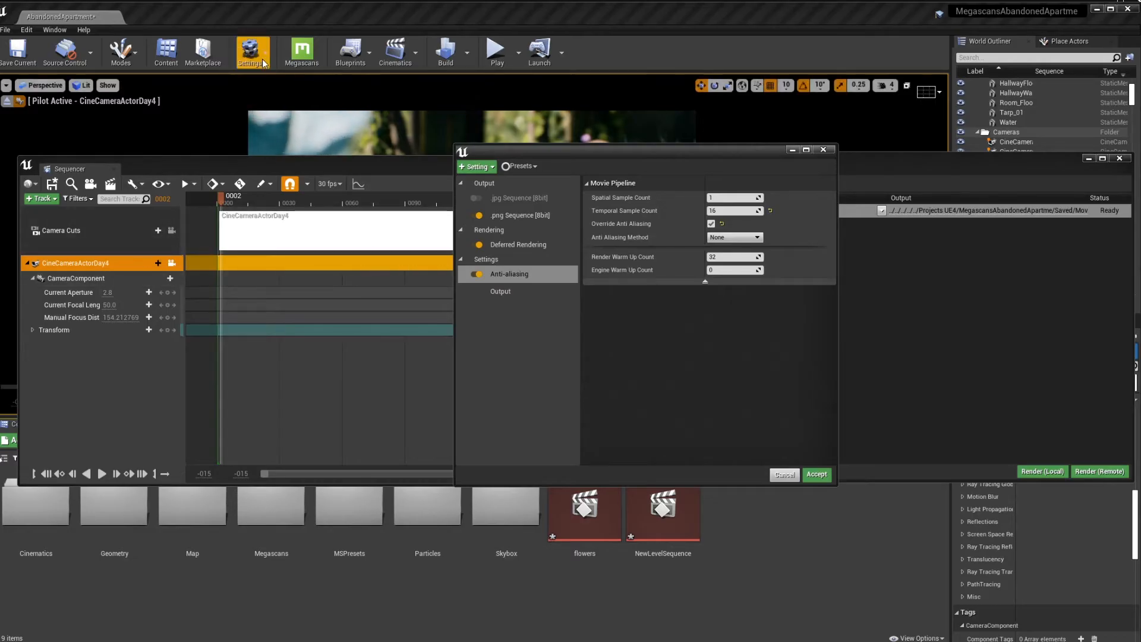
# Look through the list of cinematics windows for Movie Render Queue
pyautogui.click(54, 30)
pyautogui.moveTo(79, 53)
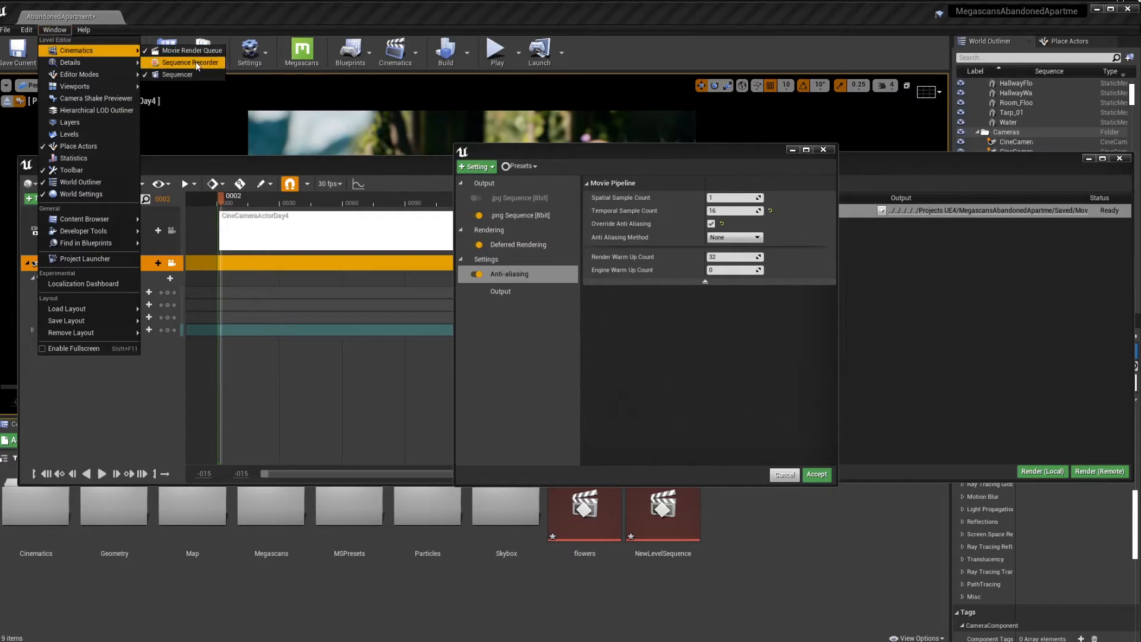
pyautogui.click(281, 11)
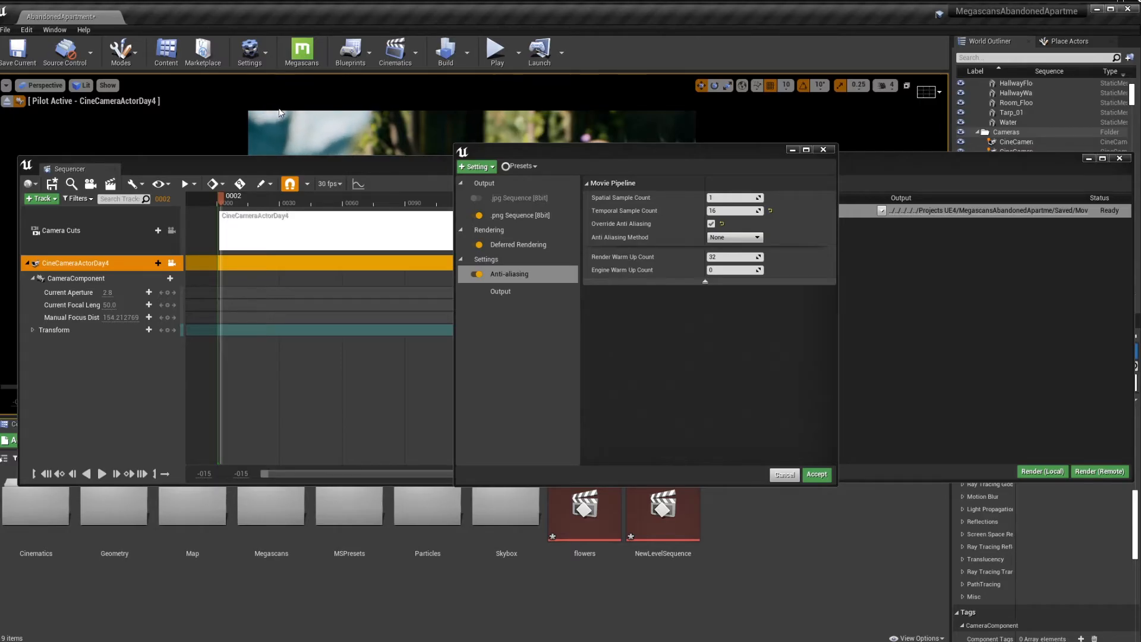
# Search the built-in plugins for "movie" to check the Movie Render Pipeline plugin, and close the plugin browser
pyautogui.click(261, 60)
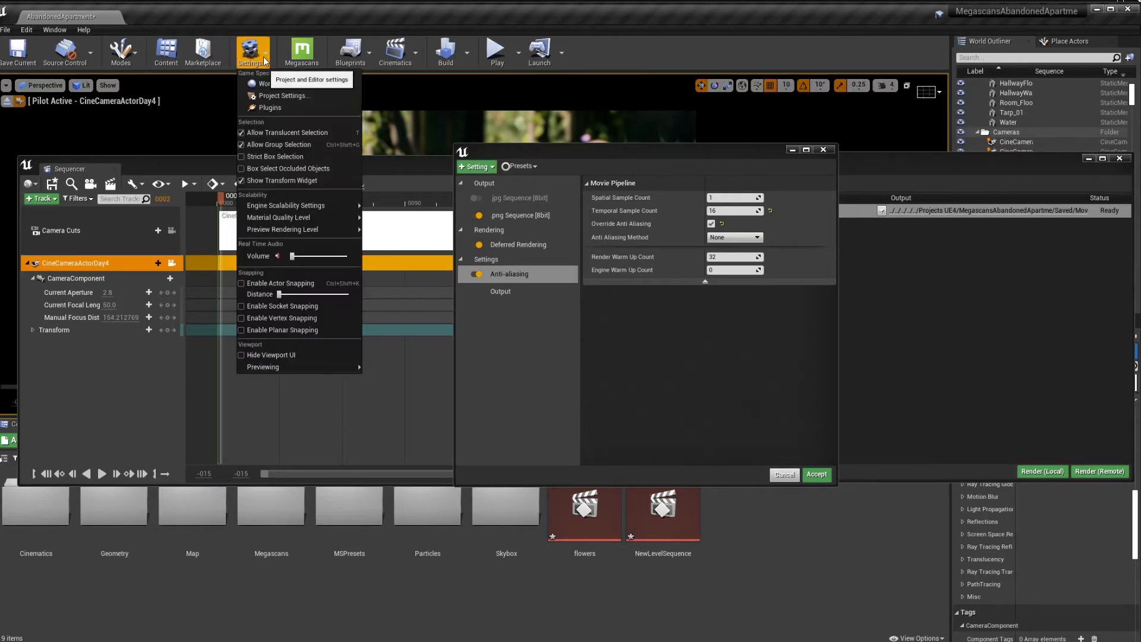
pyautogui.click(271, 107)
pyautogui.moveTo(580, 57); pyautogui.dragTo(527, 30)
pyautogui.click(258, 90)
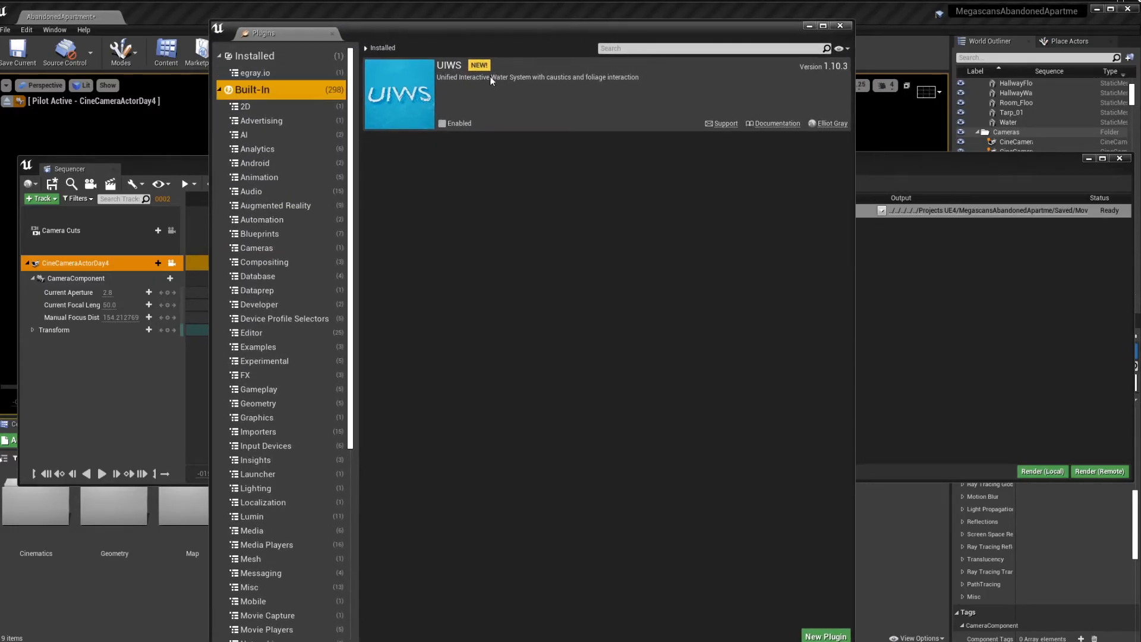
pyautogui.write('movie')
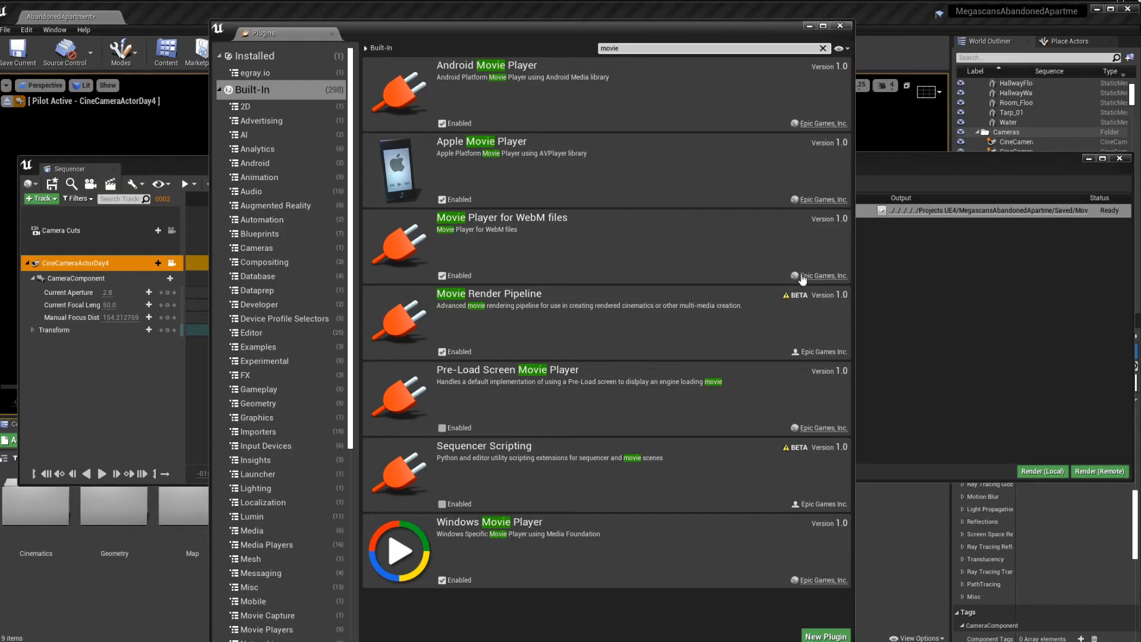
pyautogui.click(839, 26)
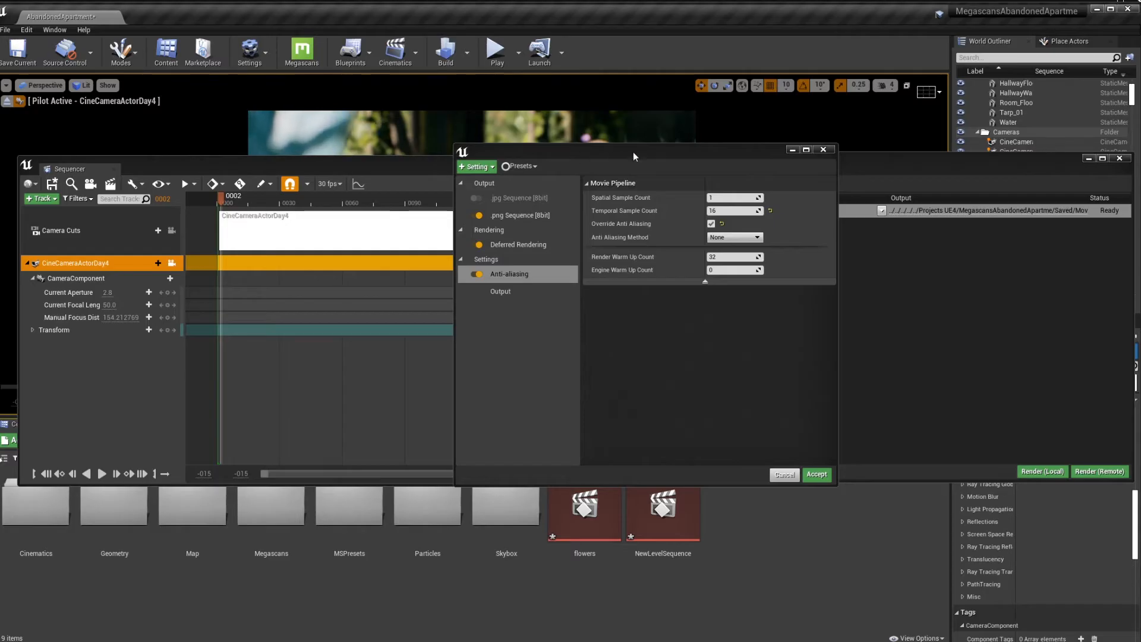
# Set the Engine Warm Up Count to 32 in the render job's anti-aliasing settings
pyautogui.click(725, 272)
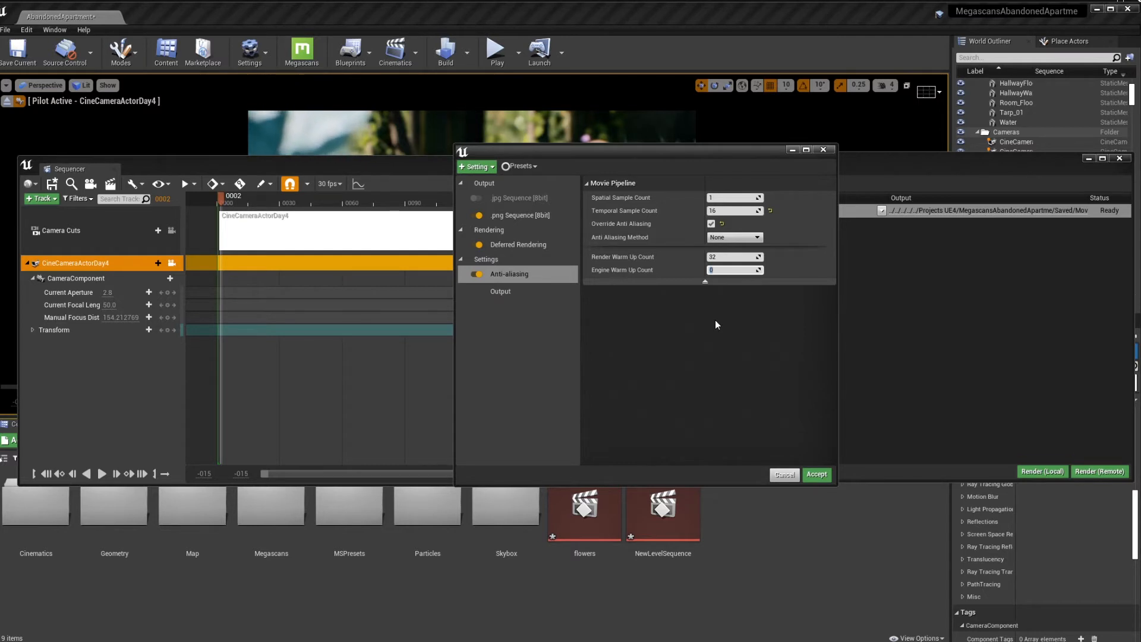
pyautogui.write('32')
pyautogui.press('Return')
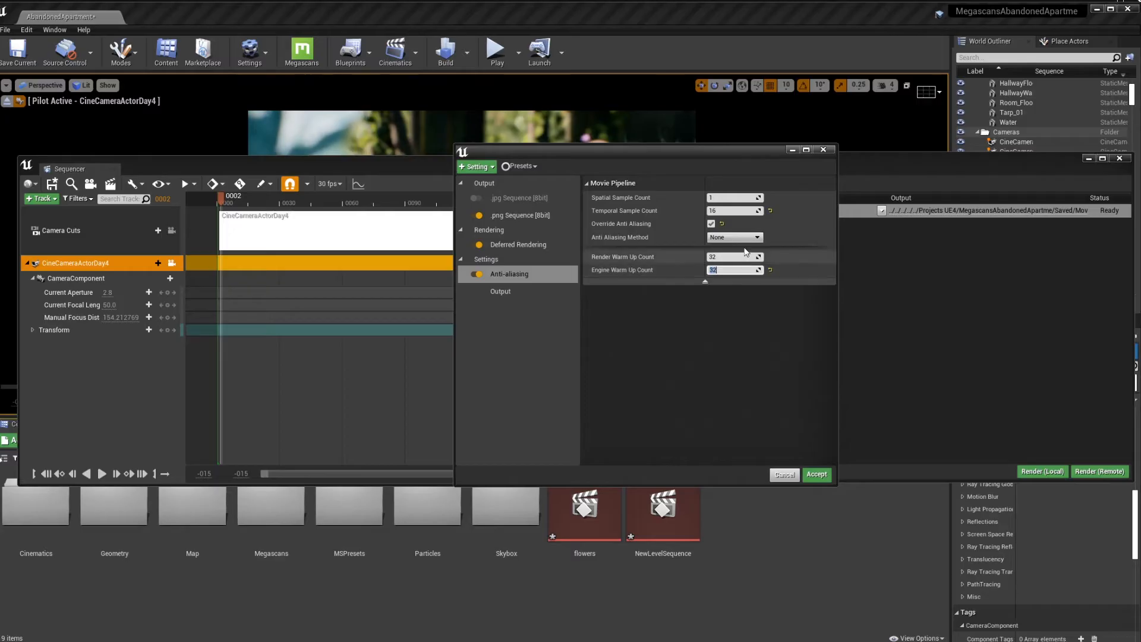
# Add the High Resolution setting to the render configuration
pyautogui.click(485, 172)
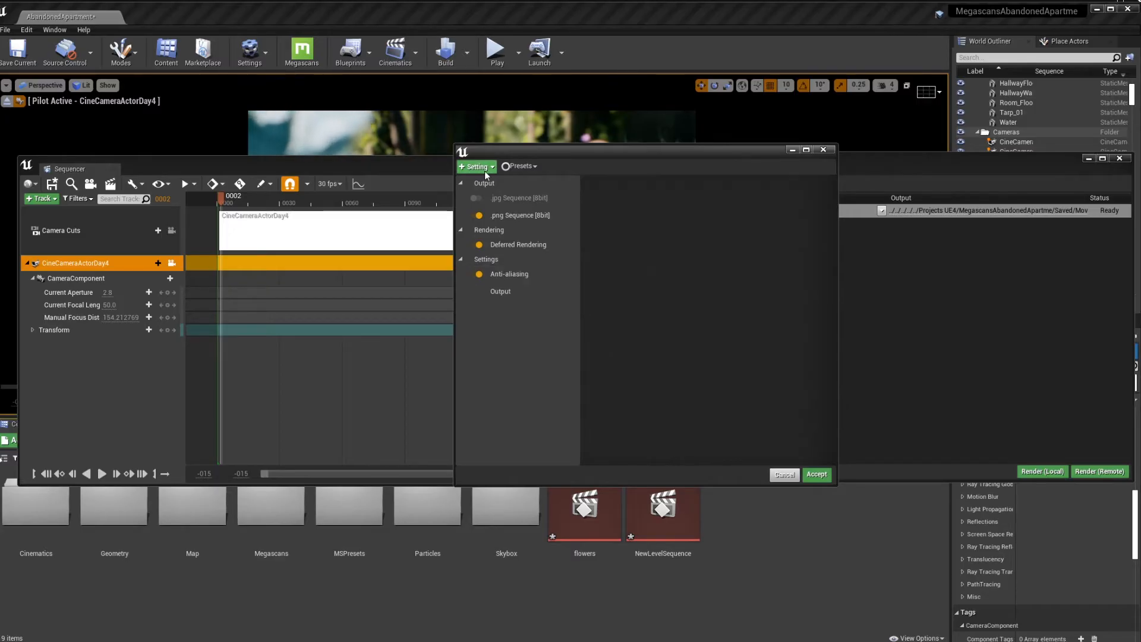
pyautogui.click(485, 170)
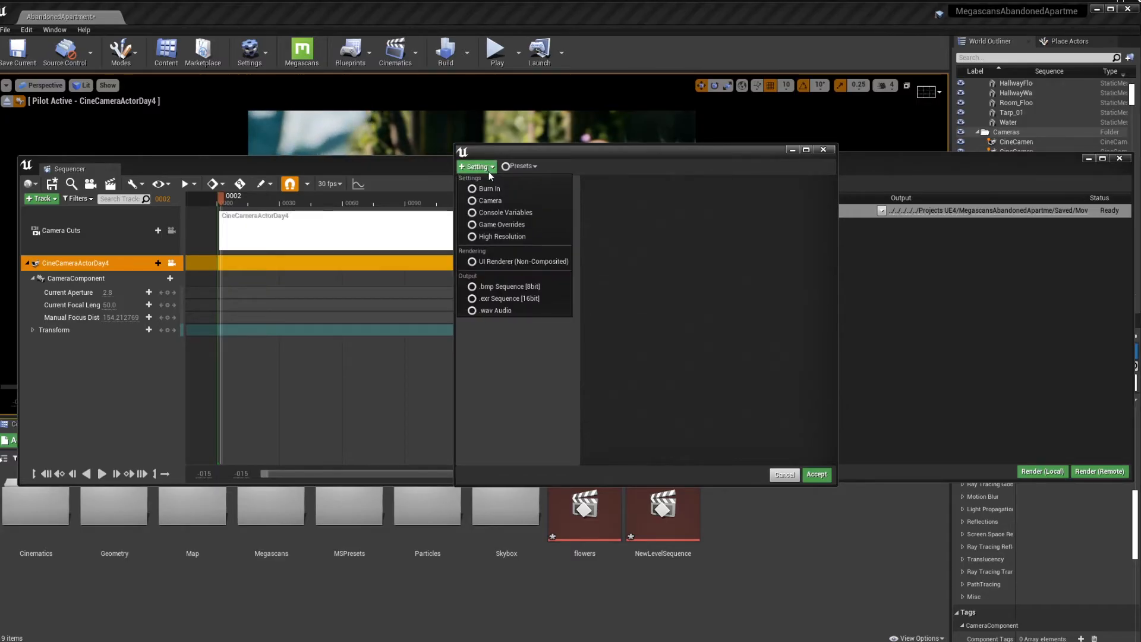
pyautogui.click(494, 237)
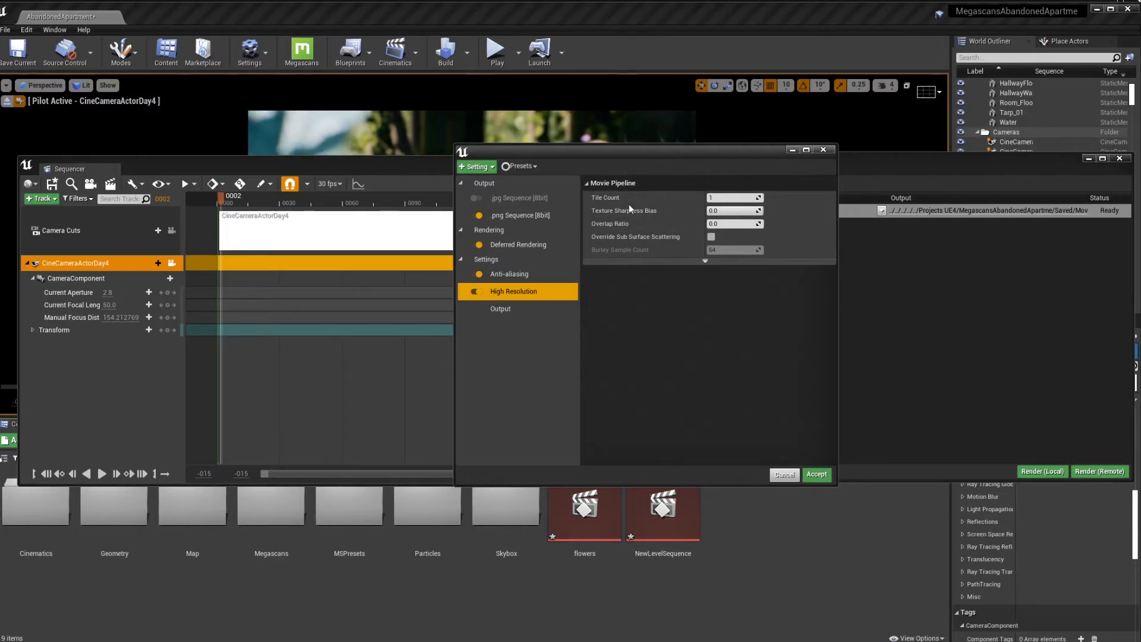
# Switch to the online documentation and examine the High Resolution tile count illustration and its note
pyautogui.moveTo(616, 197)
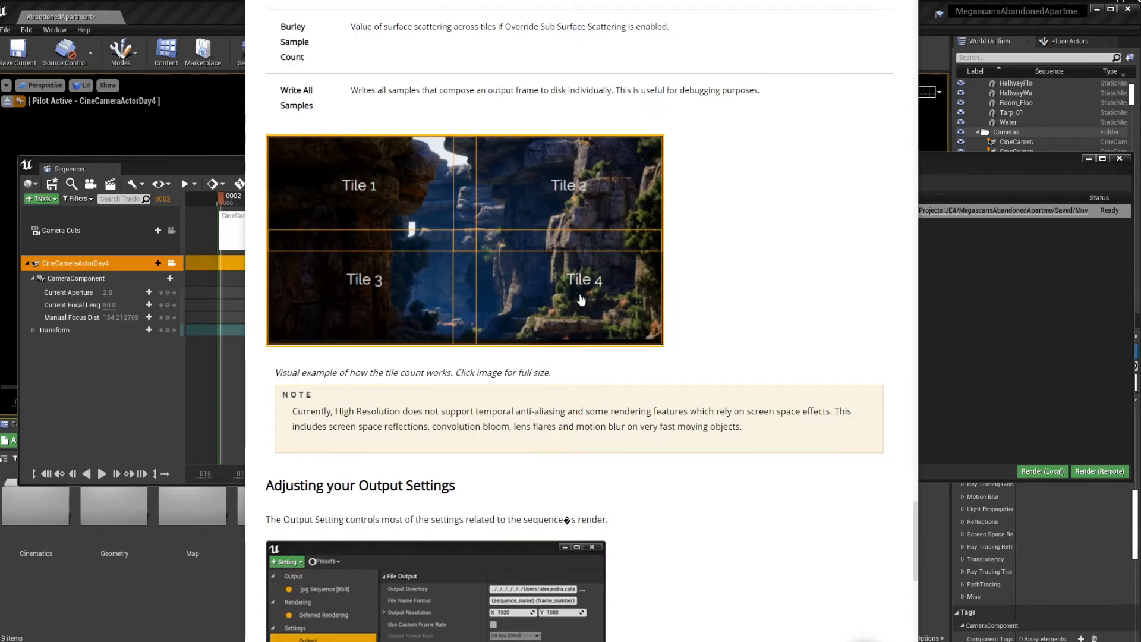
pyautogui.moveTo(918, 308); pyautogui.dragTo(1129, 301)
pyautogui.scroll(5, 923, 494)
pyautogui.scroll(-15, 786, 310)
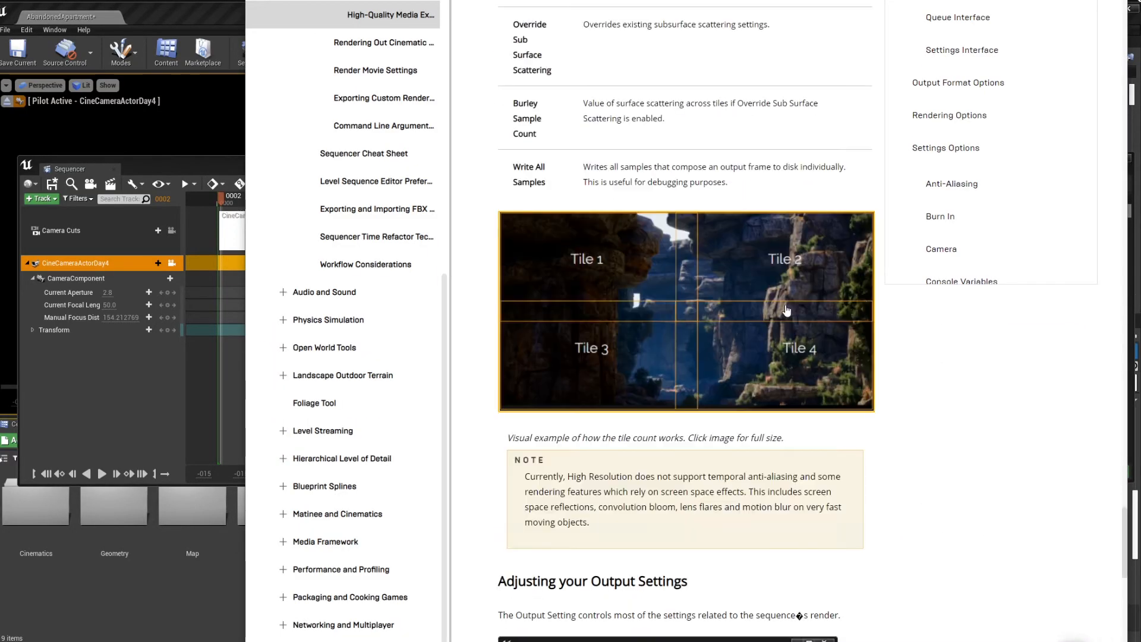
pyautogui.keyDown('ctrl'); pyautogui.scroll(3, 786, 310); pyautogui.keyUp('ctrl')
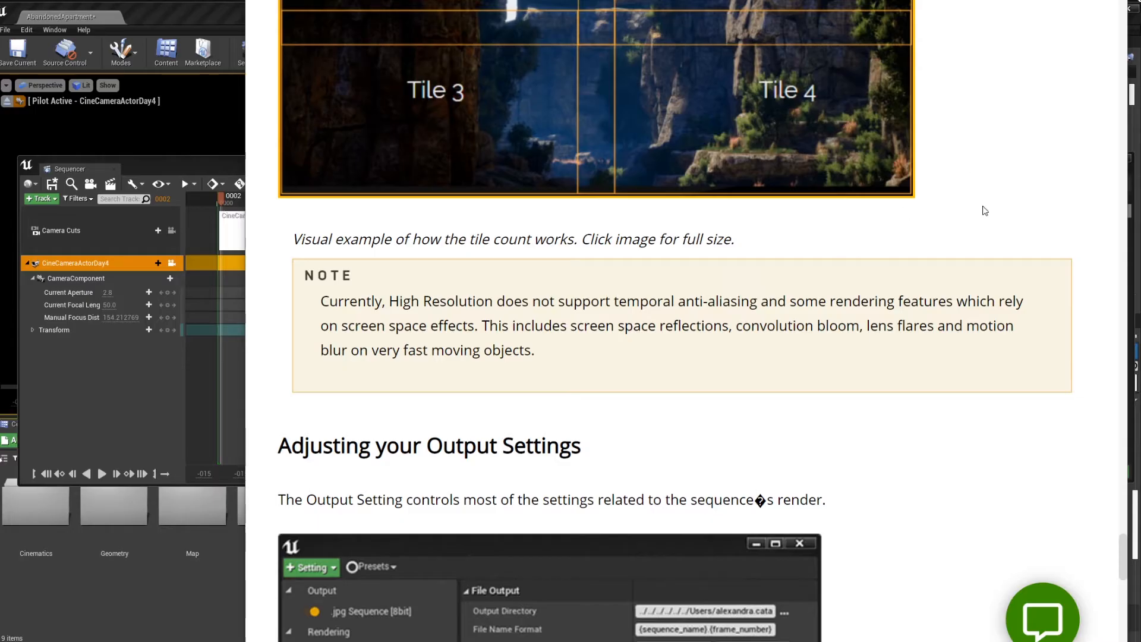
pyautogui.scroll(4, 991, 280)
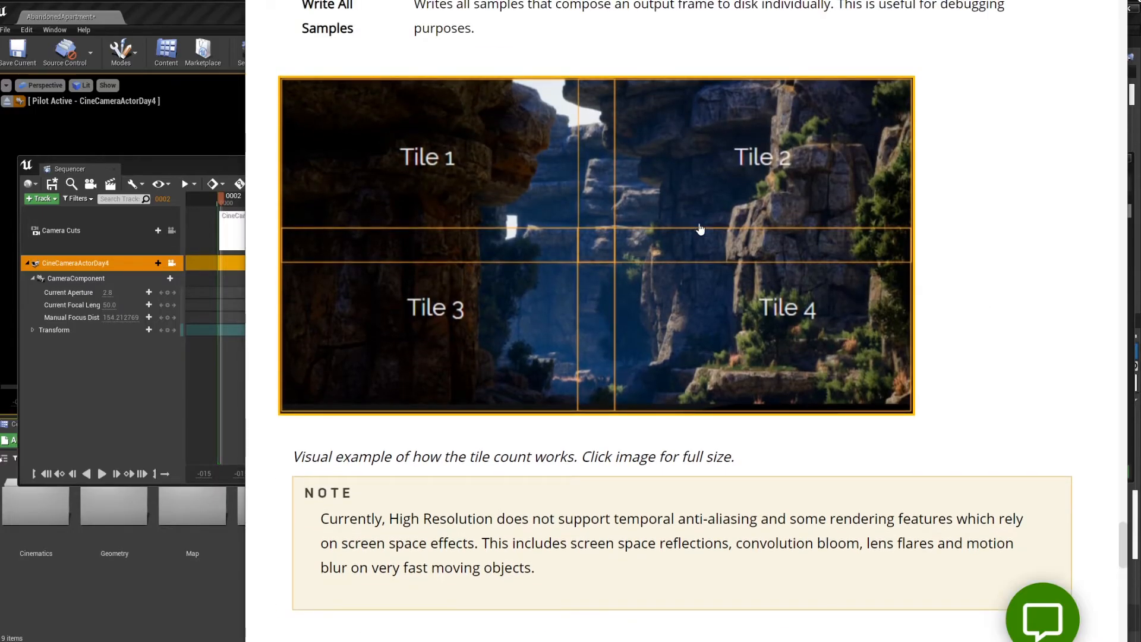
pyautogui.scroll(1, 736, 259)
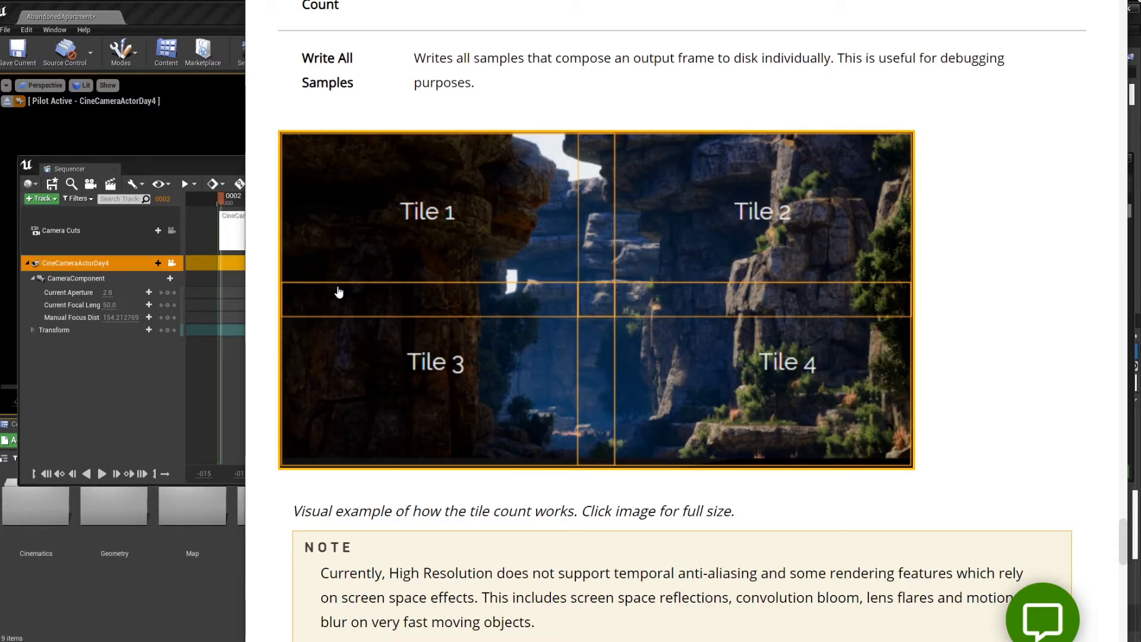
# Switch back to Unreal Editor and set the High Resolution Tile Count to 4
pyautogui.hotkey('alt', 'Tab')
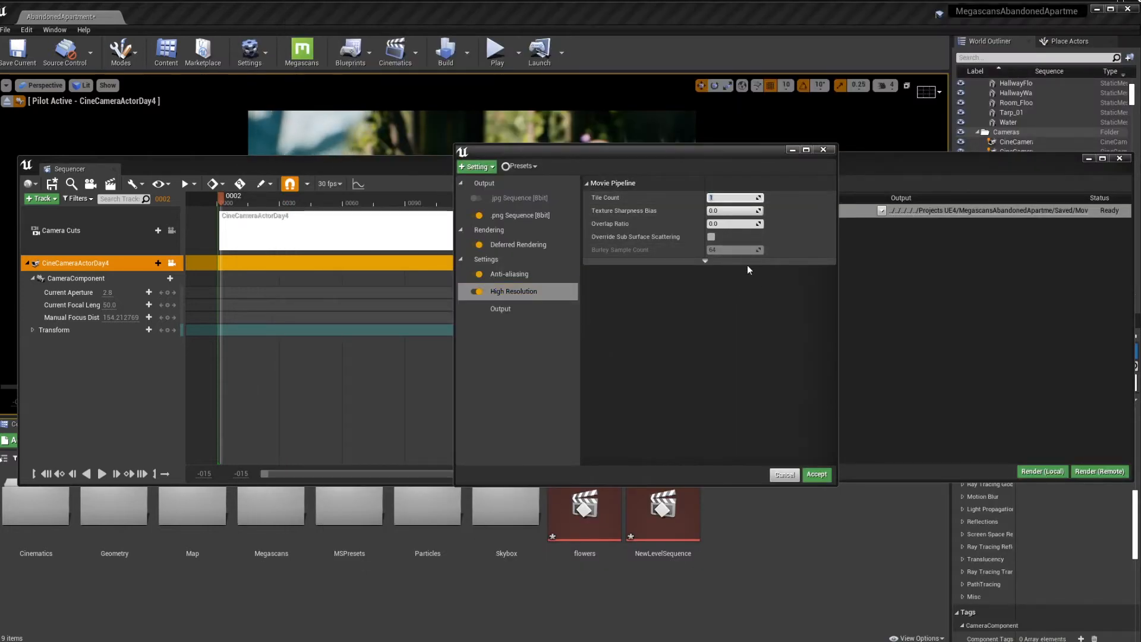
pyautogui.write('4')
pyautogui.press('Return')
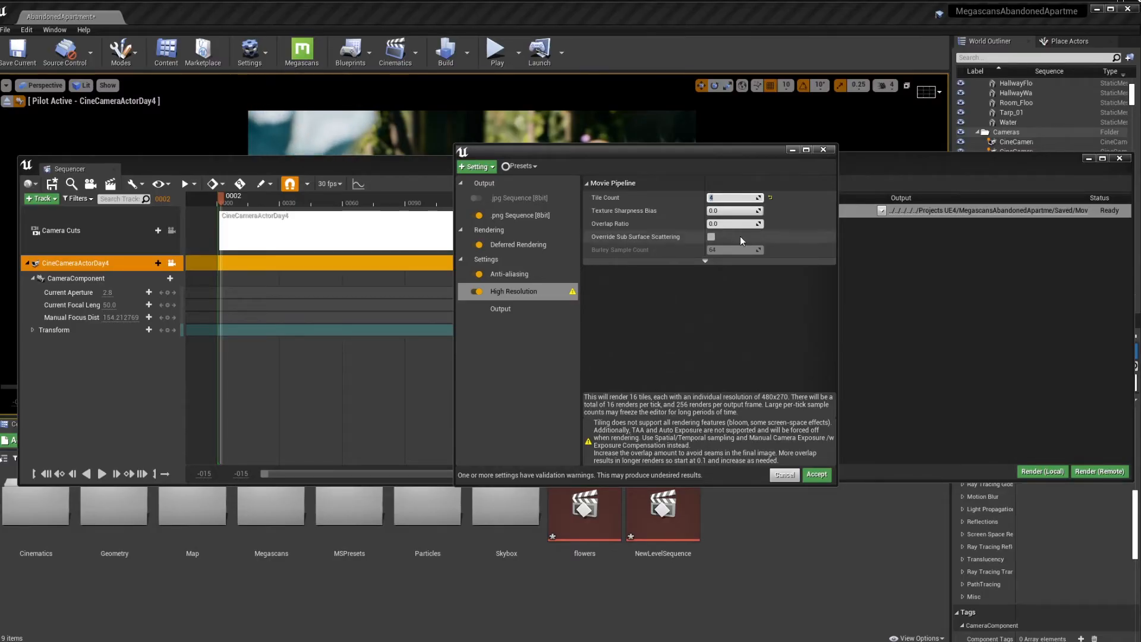
# Set the Overlap Ratio to 0.1 and reveal the advanced High Resolution settings
pyautogui.moveTo(653, 213)
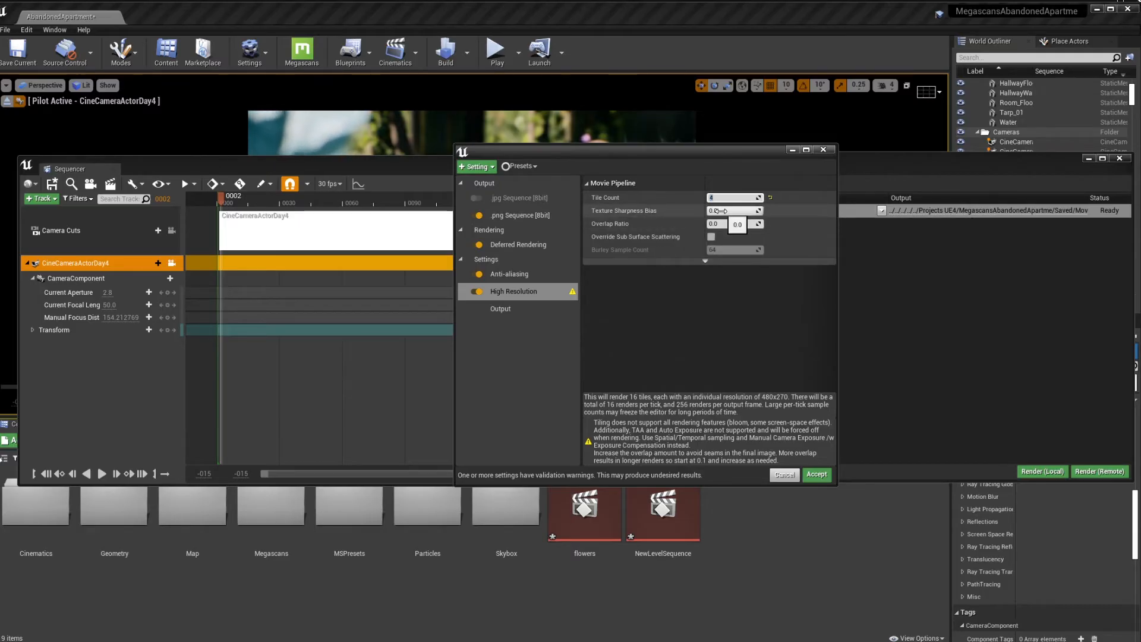
pyautogui.moveTo(615, 228)
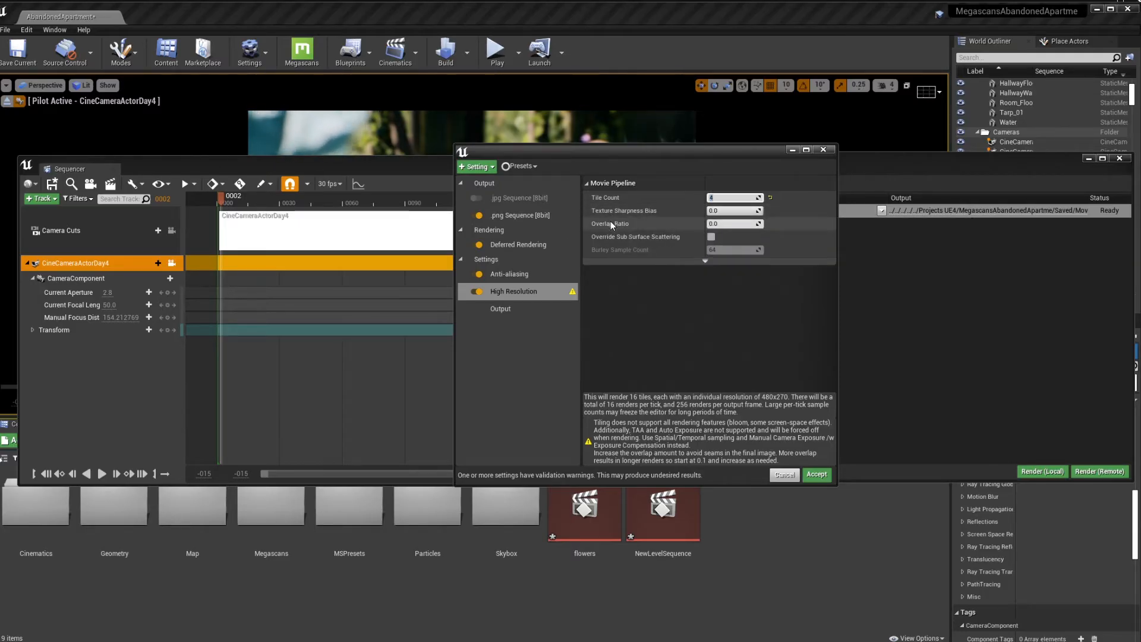
pyautogui.click(722, 224)
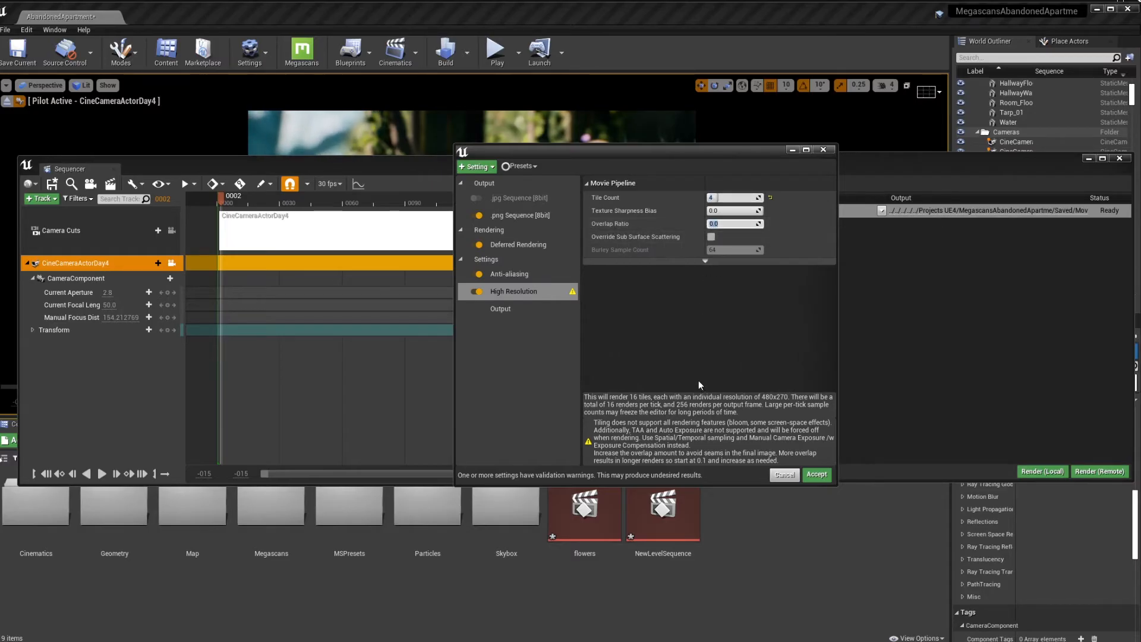
pyautogui.write('0.1')
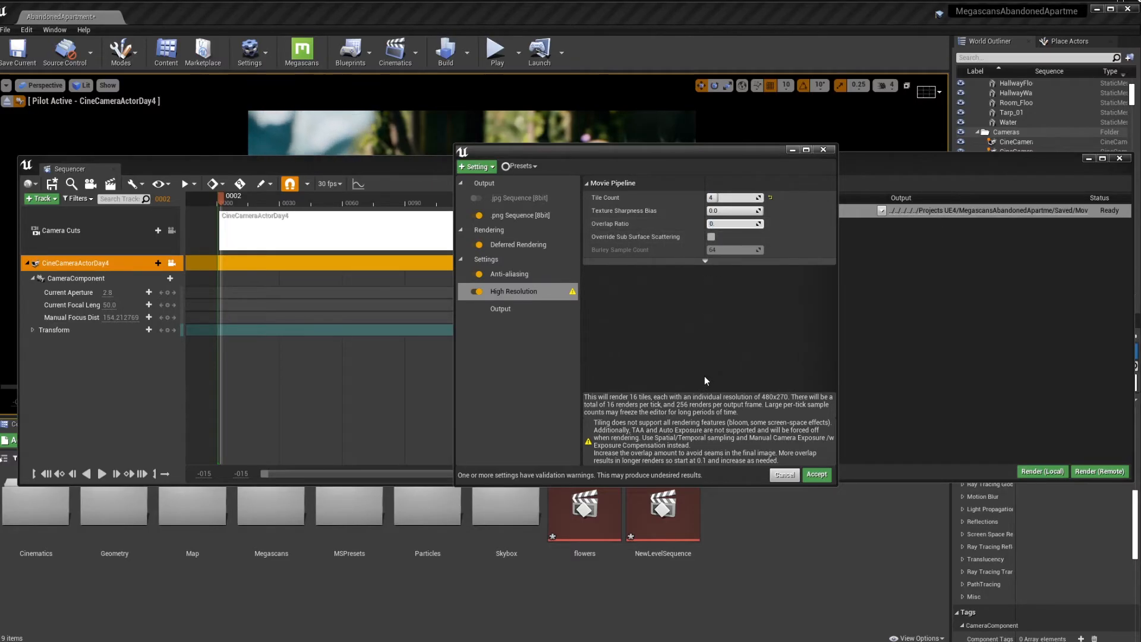
pyautogui.press('Return')
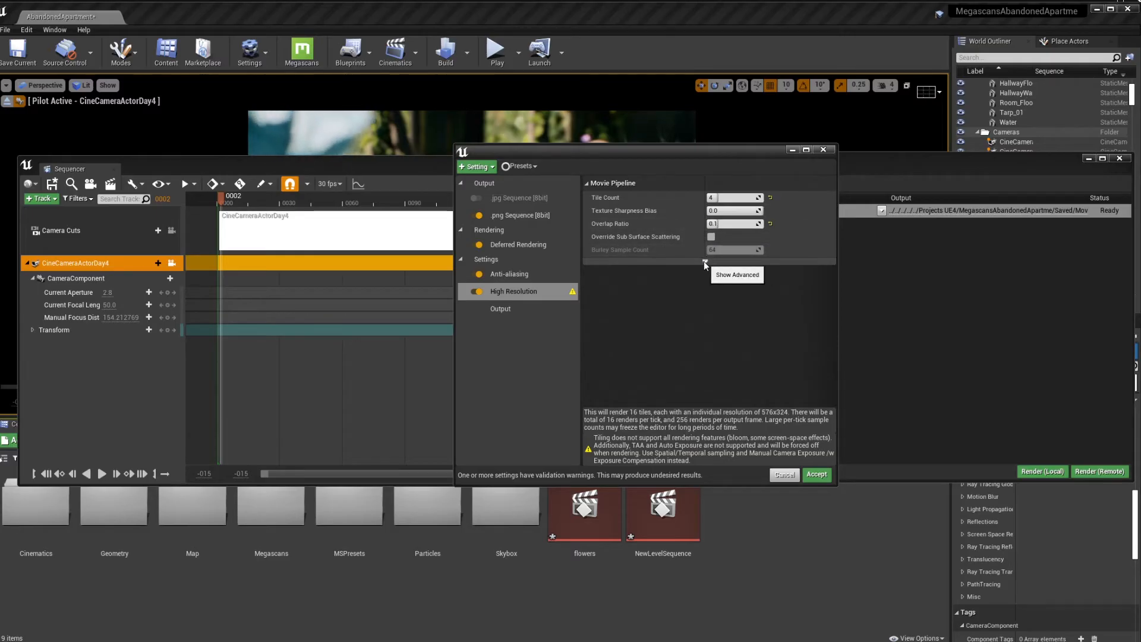
pyautogui.click(704, 261)
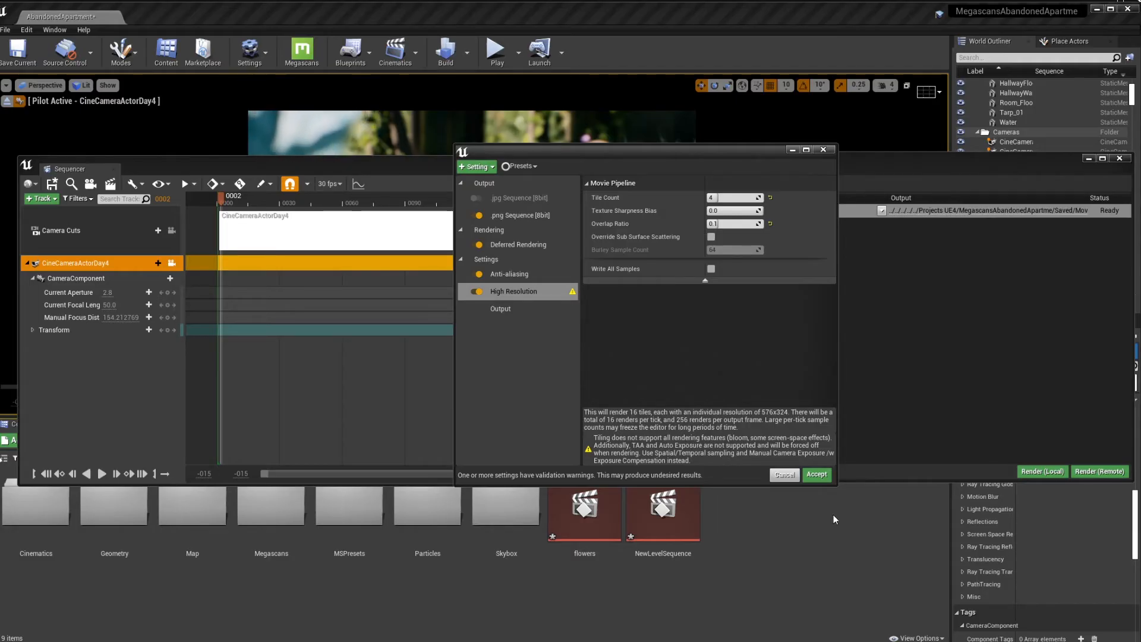
# Clear the render configuration, Movie Render Queue and Sequencer windows off the viewport and stop piloting CineCameraActorDay4
pyautogui.moveTo(743, 156); pyautogui.dragTo(769, 167)
pyautogui.click(852, 160)
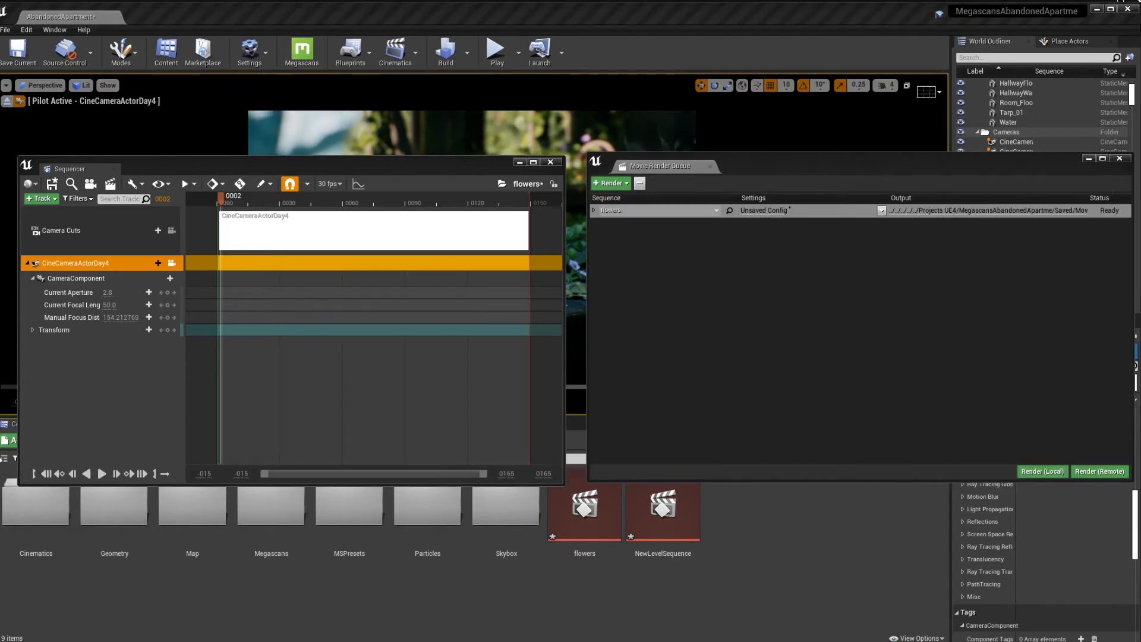
pyautogui.click(1120, 158)
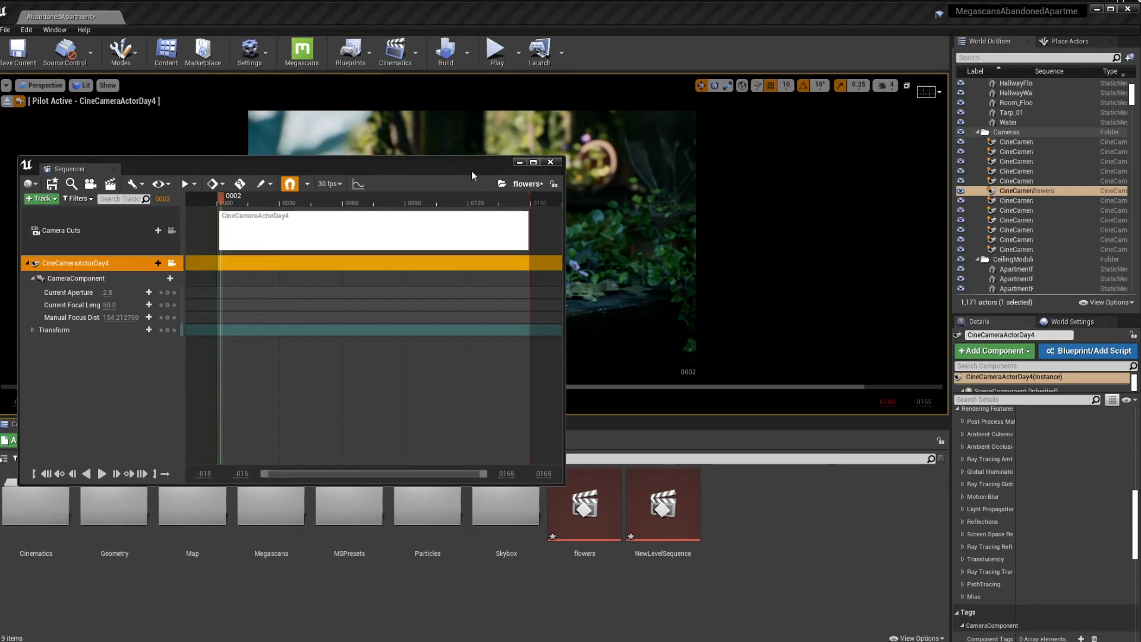
pyautogui.moveTo(471, 170); pyautogui.dragTo(1140, 14)
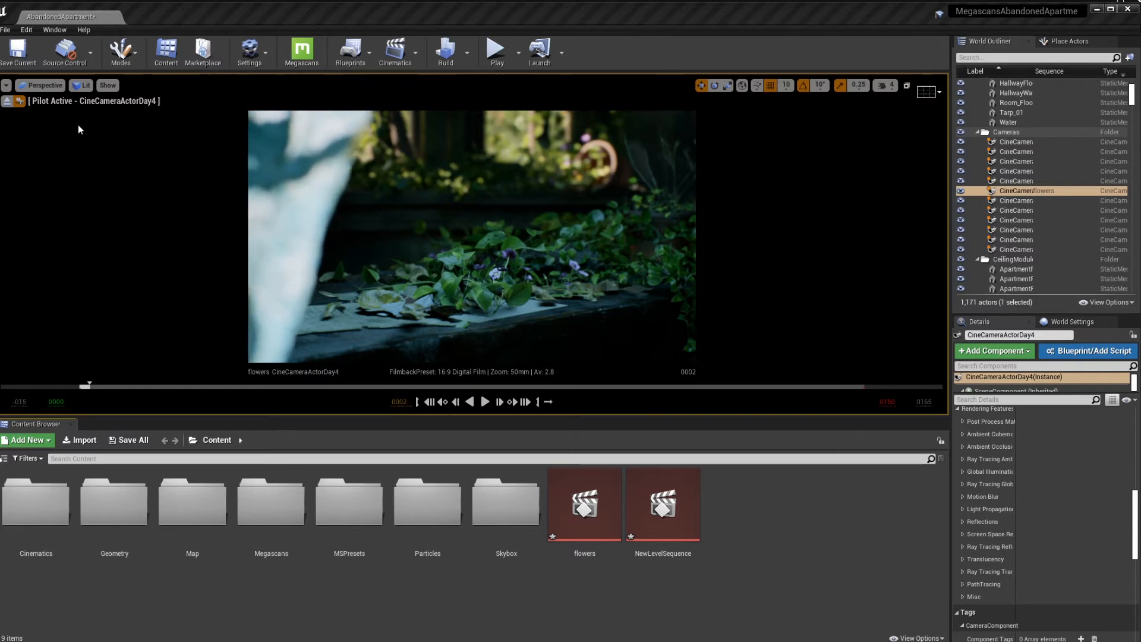
pyautogui.click(8, 104)
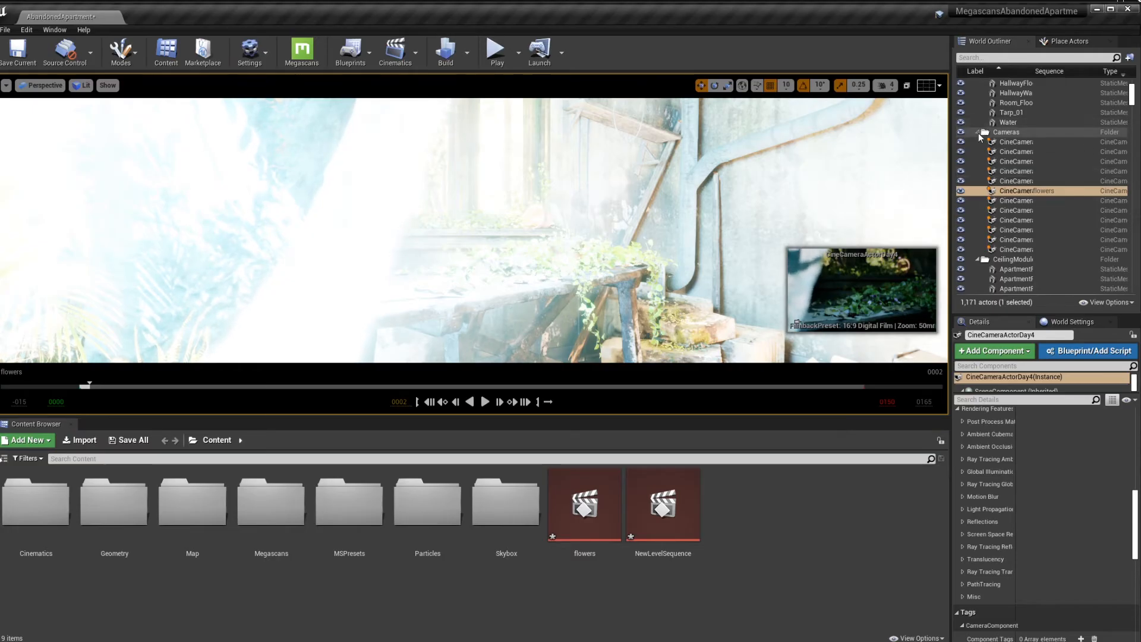
# Find the PostProcessVolume by filtering the level's actors for "post", and examine its Enabled option and exposure metering settings
pyautogui.click(1014, 58)
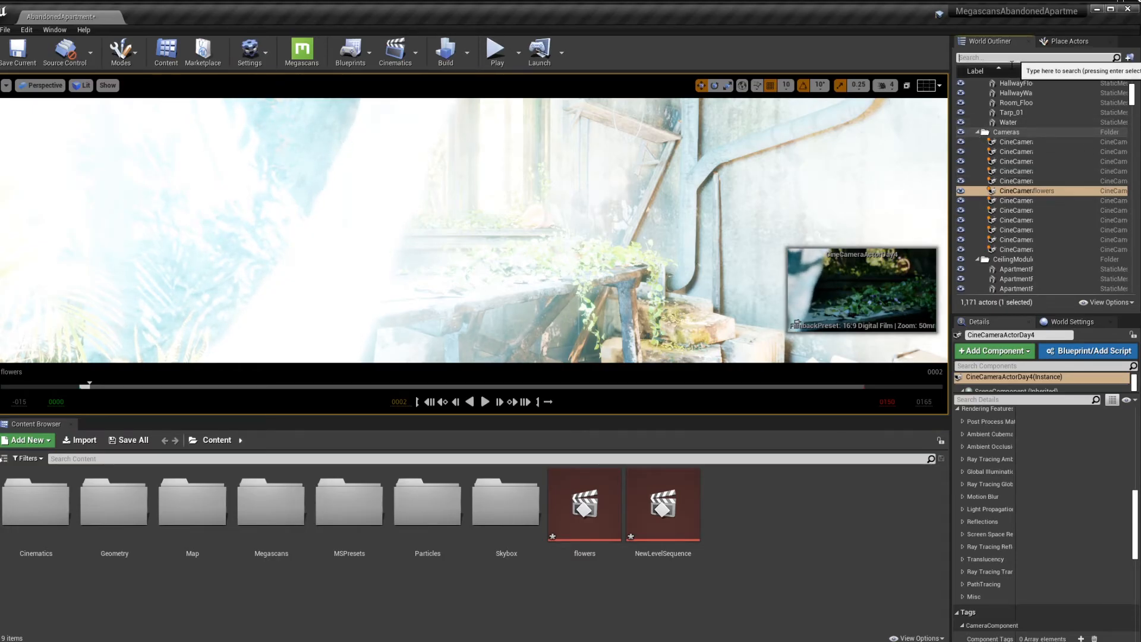
pyautogui.write('post')
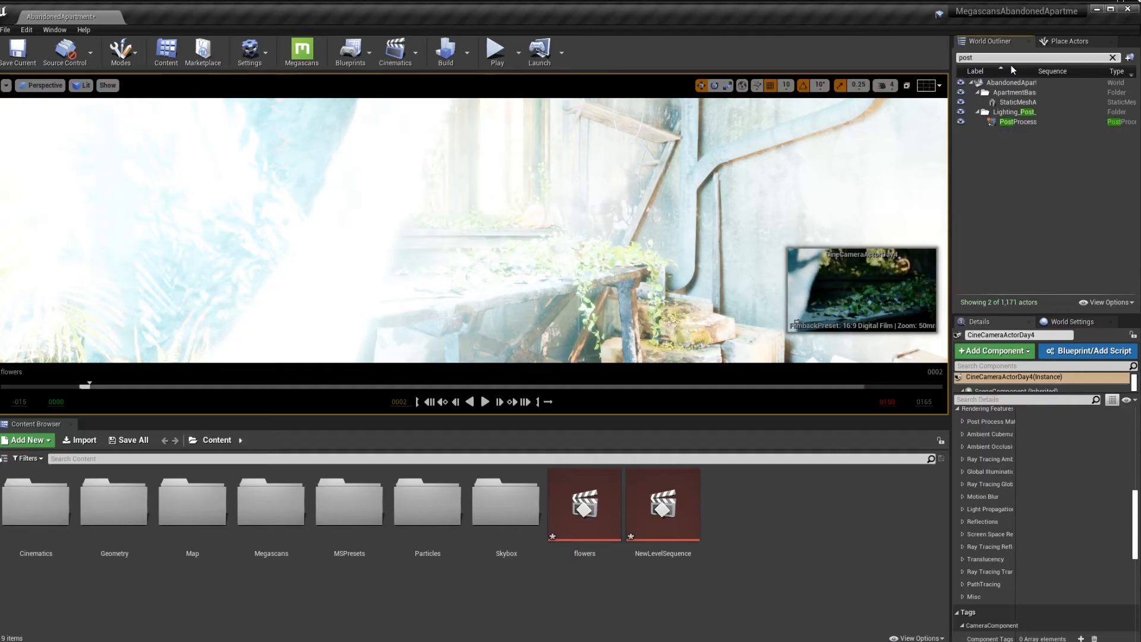
pyautogui.click(1013, 122)
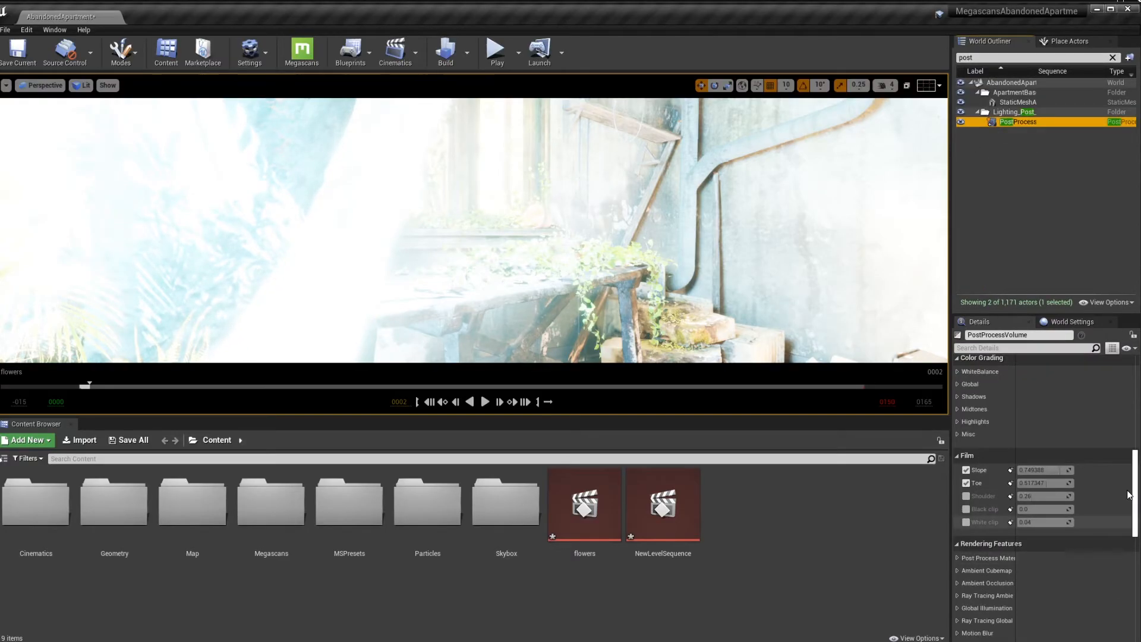
pyautogui.moveTo(1128, 495)
pyautogui.mouseDown()
pyautogui.moveTo(1129, 605)
pyautogui.moveTo(1132, 586)
pyautogui.moveTo(1135, 594)
pyautogui.mouseUp()
pyautogui.scroll(2, 1087, 512)
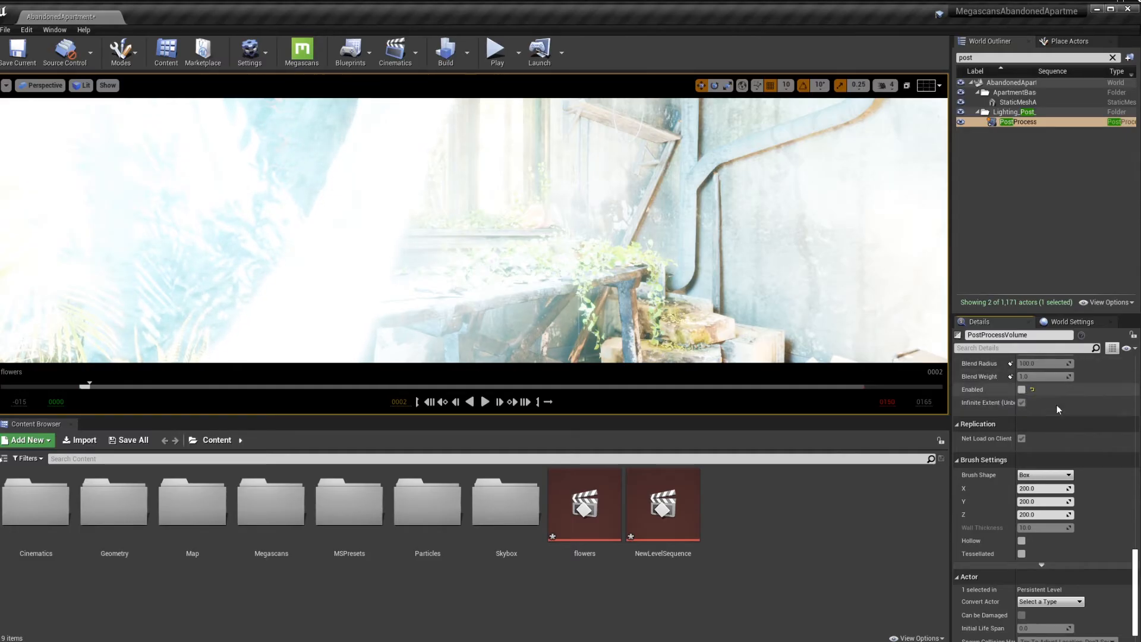
pyautogui.moveTo(1134, 580); pyautogui.dragTo(1128, 423)
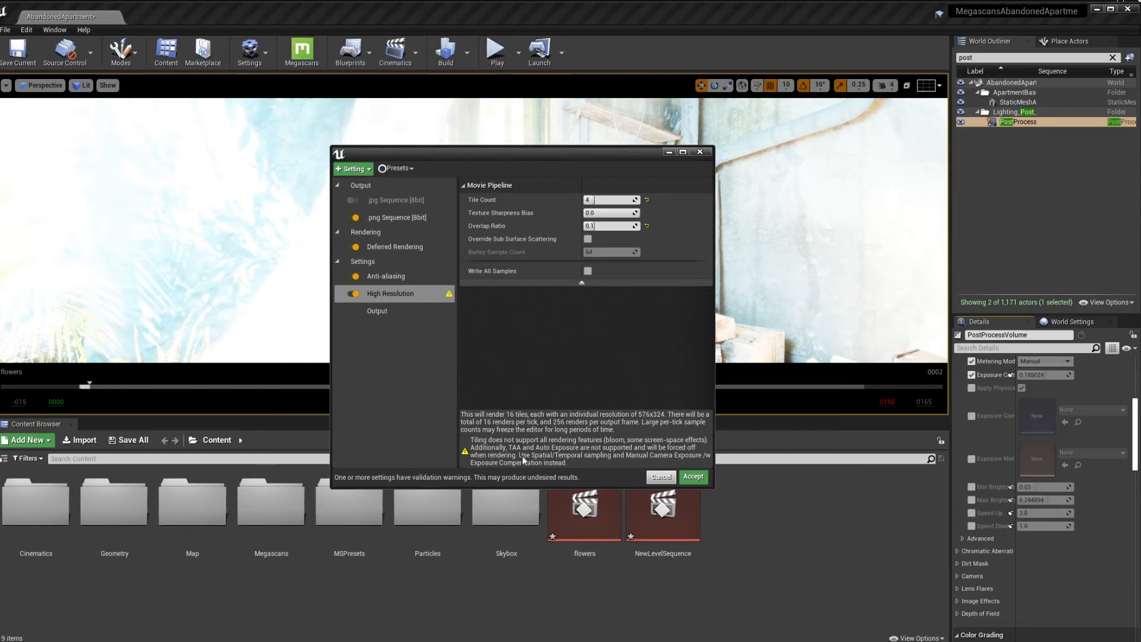
# Select CineCameraActorDay4 in the Sequencer and move the Sequencer window clear of the camera's details
pyautogui.moveTo(547, 157); pyautogui.dragTo(523, 195)
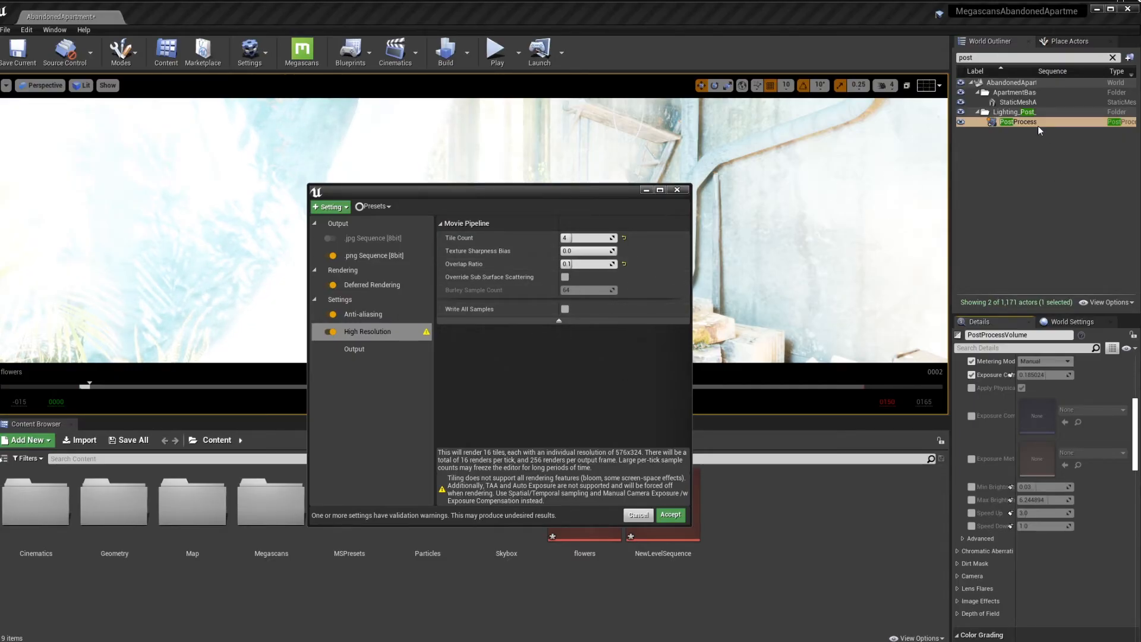
pyautogui.scroll(-15, 1097, 597)
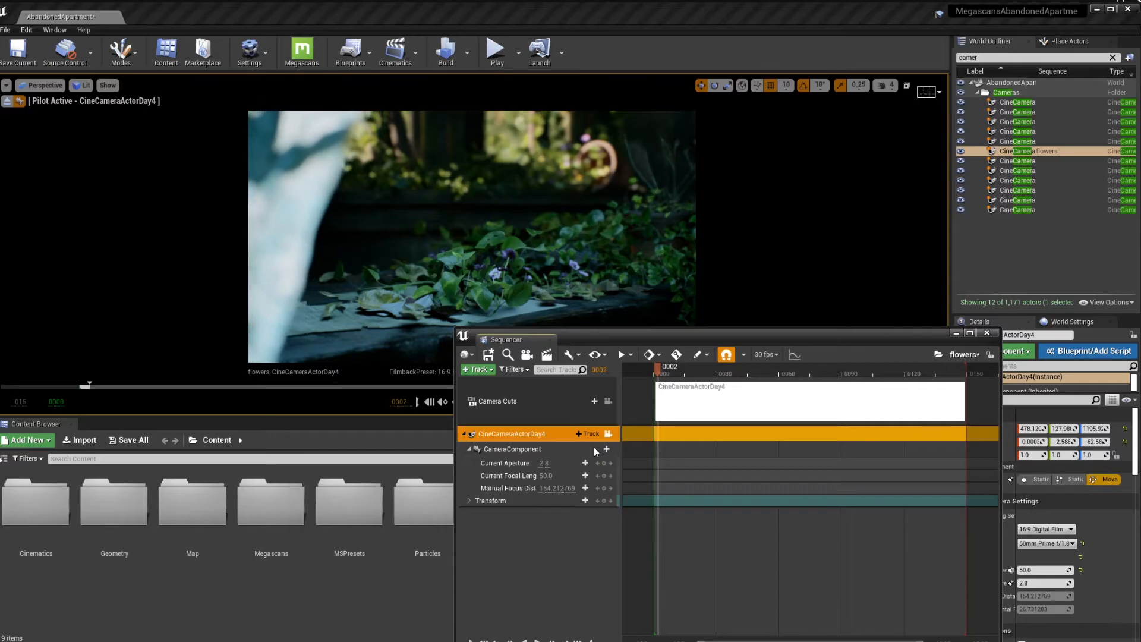
pyautogui.click(543, 583)
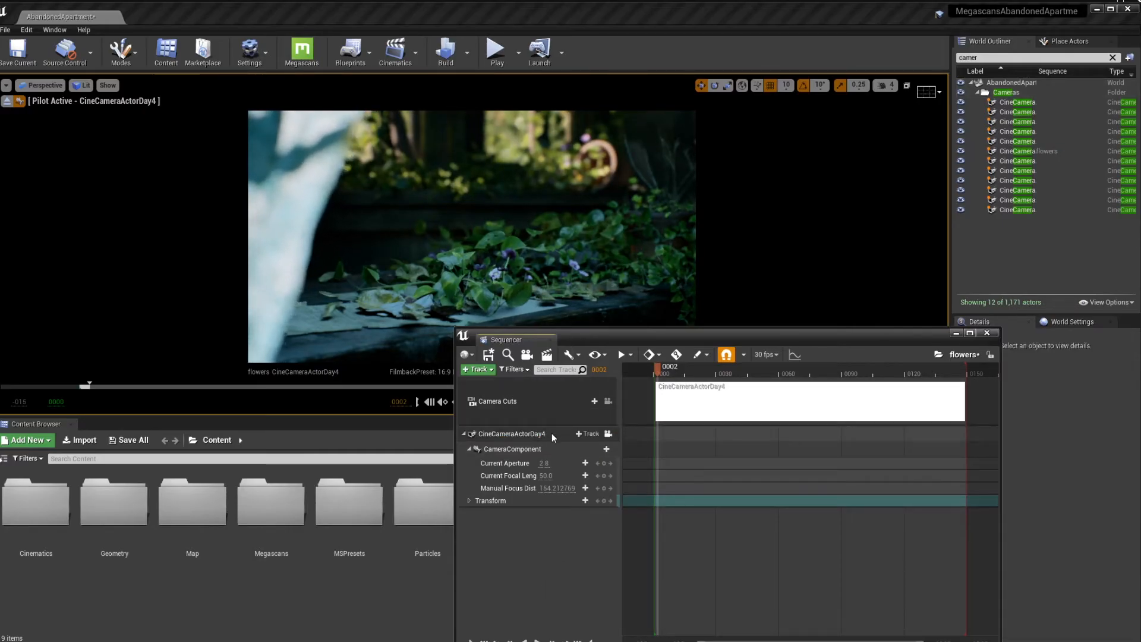
pyautogui.click(502, 436)
pyautogui.moveTo(879, 335); pyautogui.dragTo(1140, 381)
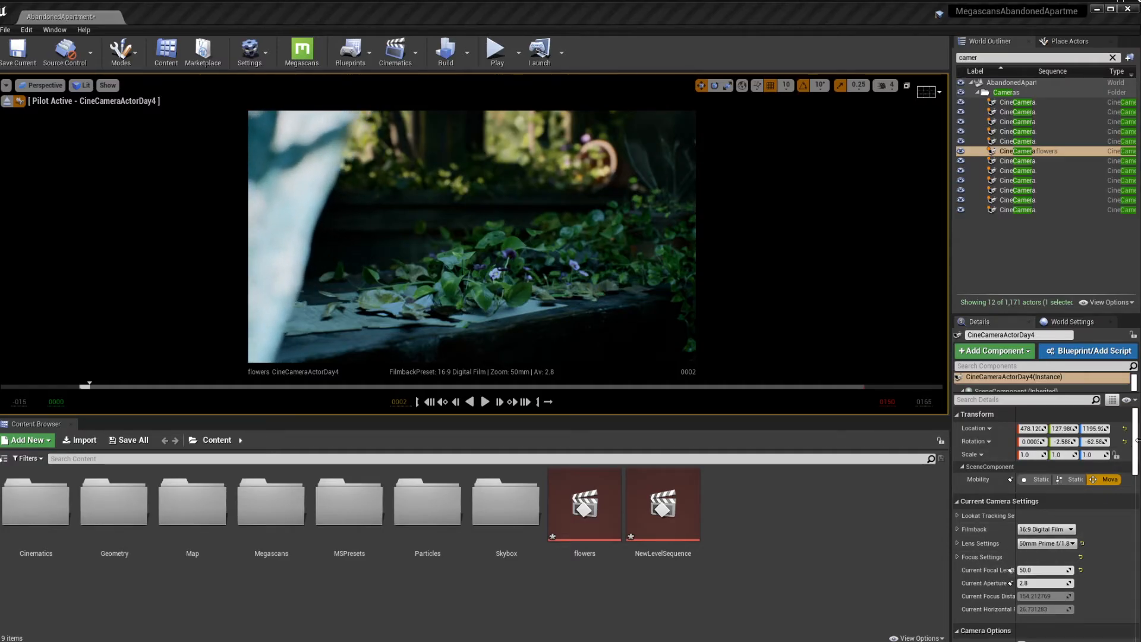
# Examine the Bloom method and intensity in CineCameraActorDay4's post-process Lens settings
pyautogui.scroll(-2, 1105, 469)
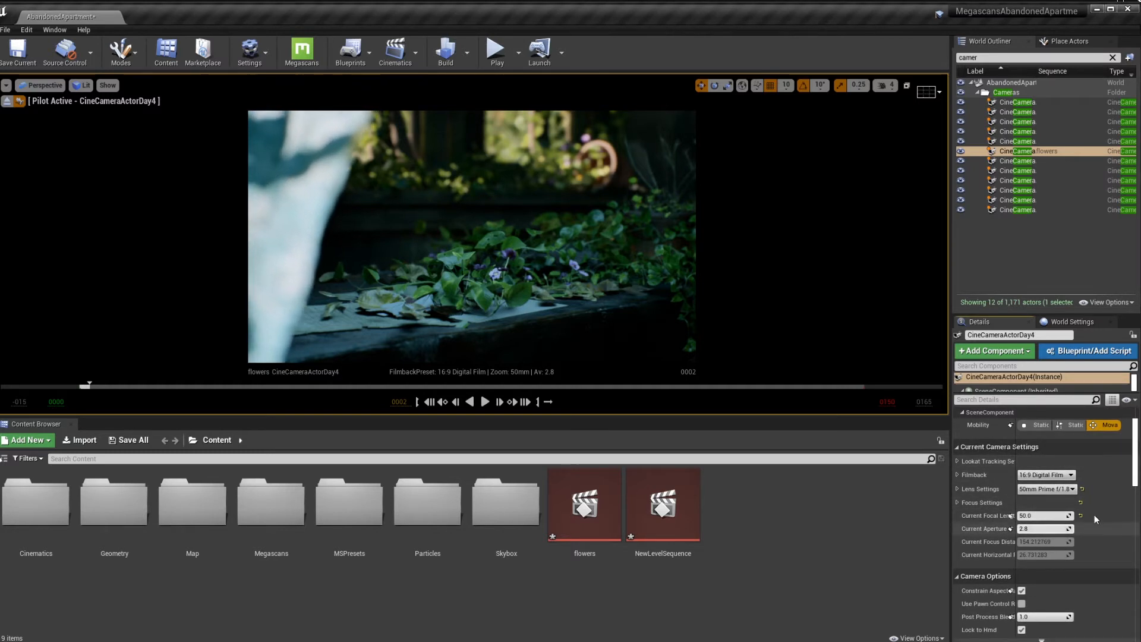
pyautogui.moveTo(1135, 493); pyautogui.dragTo(1136, 531)
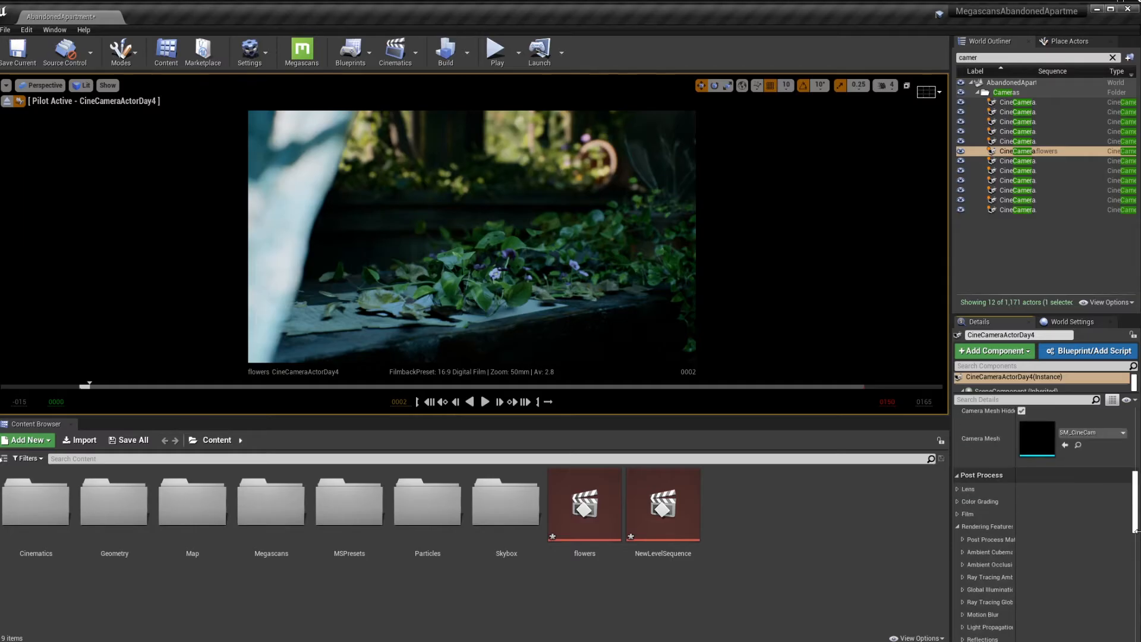
pyautogui.click(958, 486)
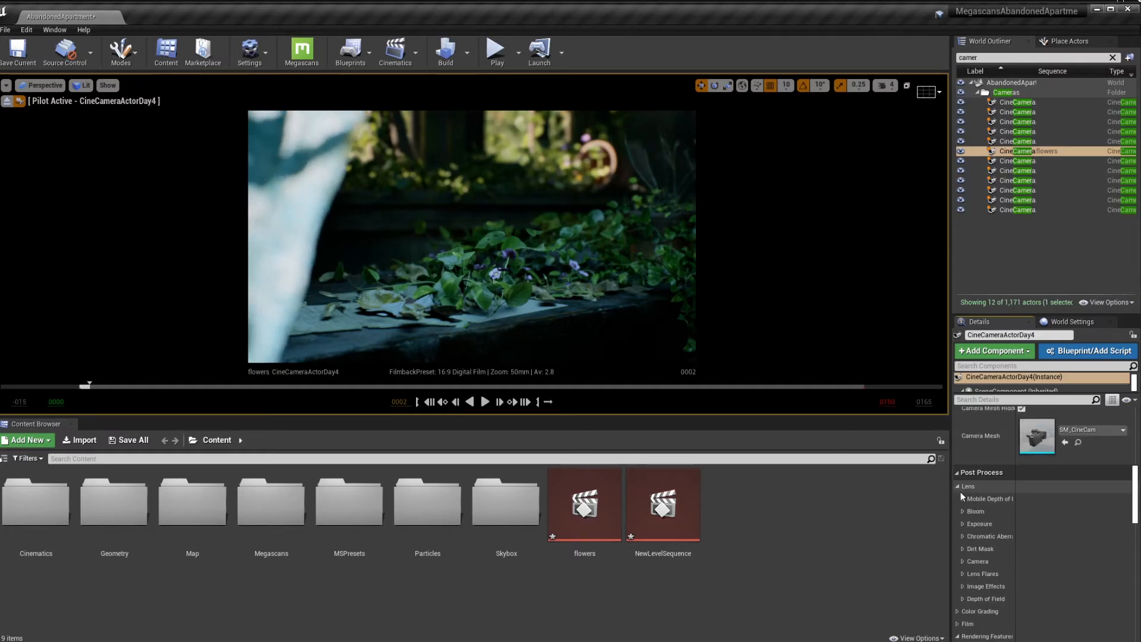
pyautogui.click(963, 512)
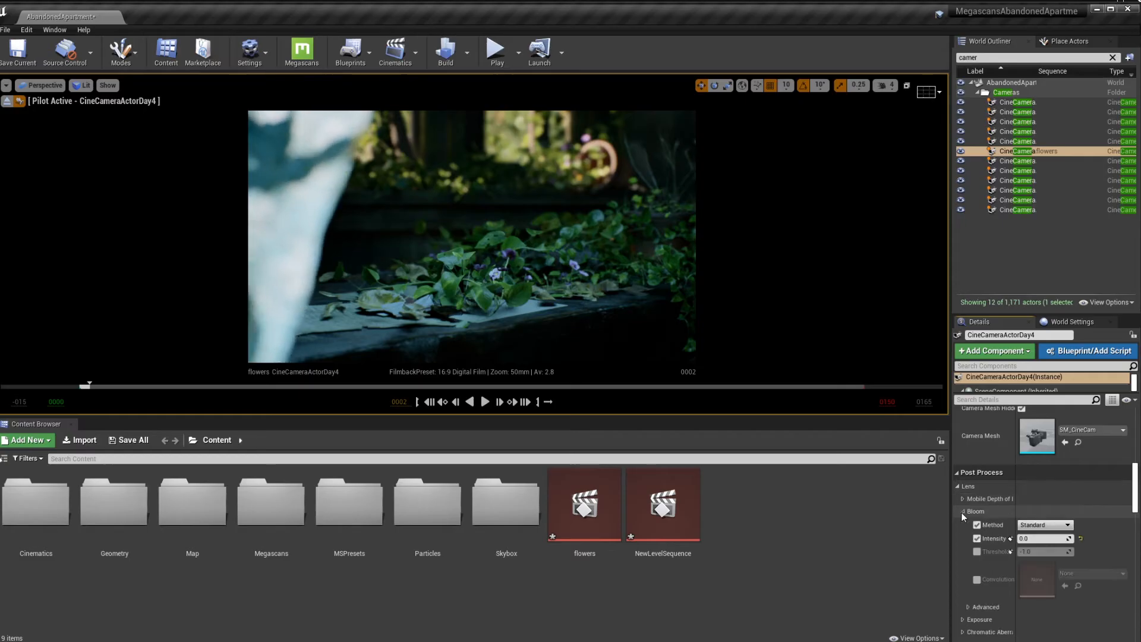
pyautogui.click(974, 540)
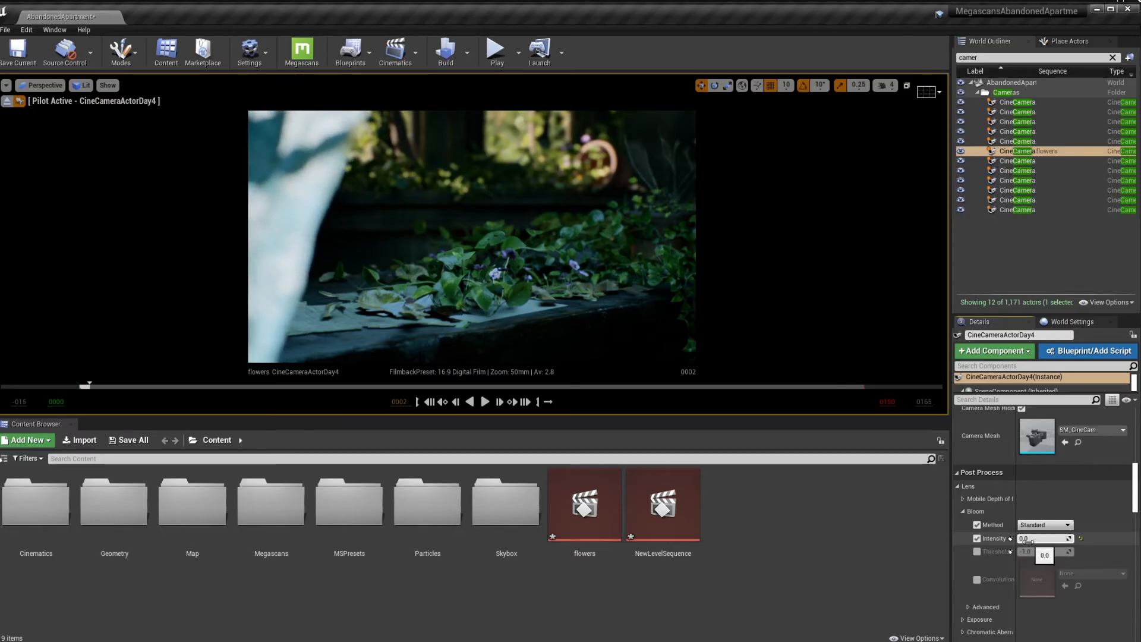
pyautogui.moveTo(1136, 504); pyautogui.dragTo(1136, 525)
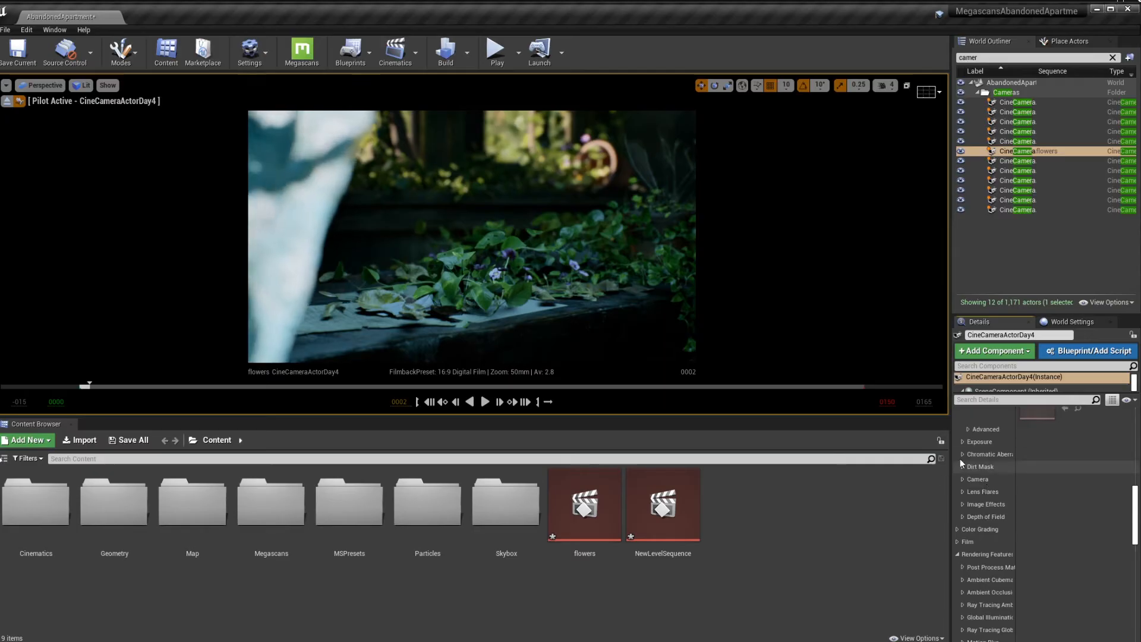
# Set the camera's Exposure Compensation to 1.0 with the exposure Metering Mode on Manual
pyautogui.click(962, 442)
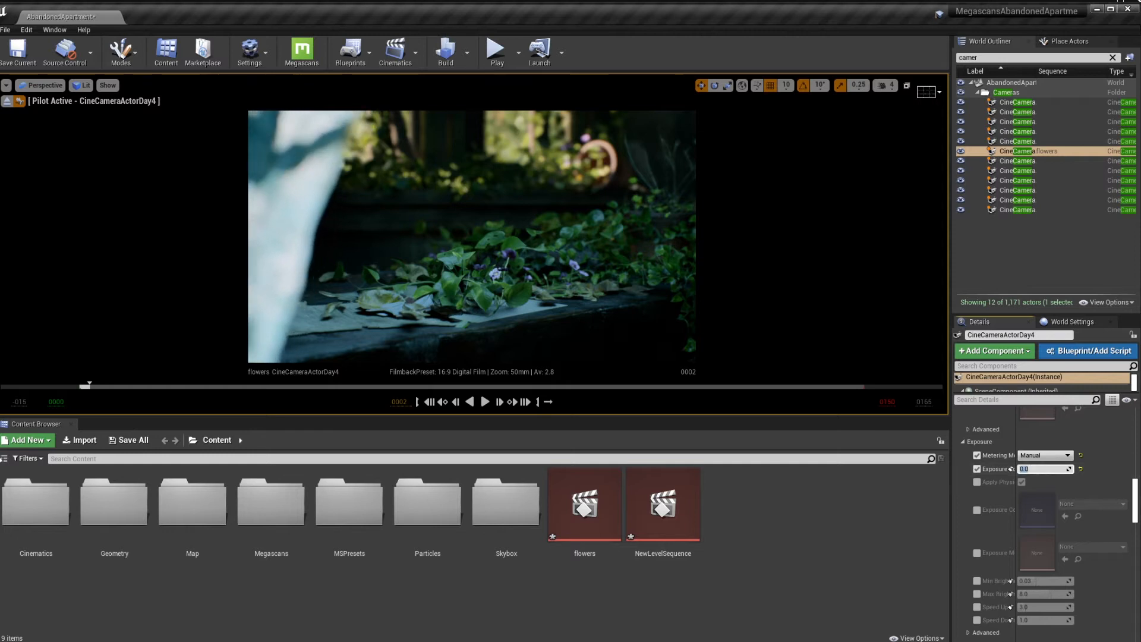
pyautogui.write('1')
pyautogui.press('Return')
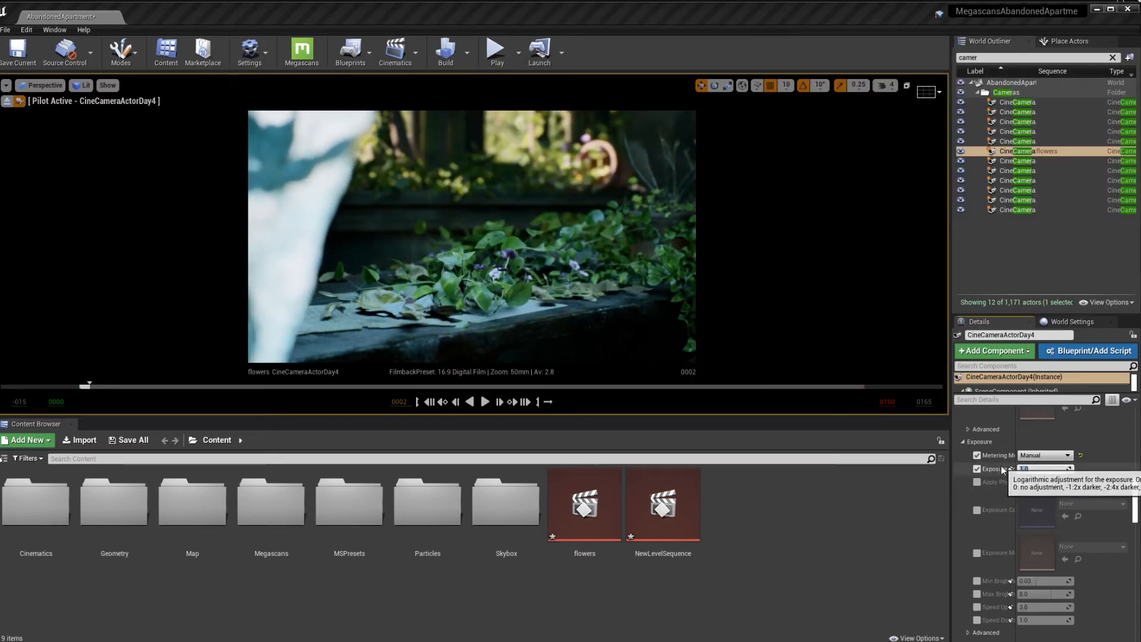
pyautogui.click(1043, 455)
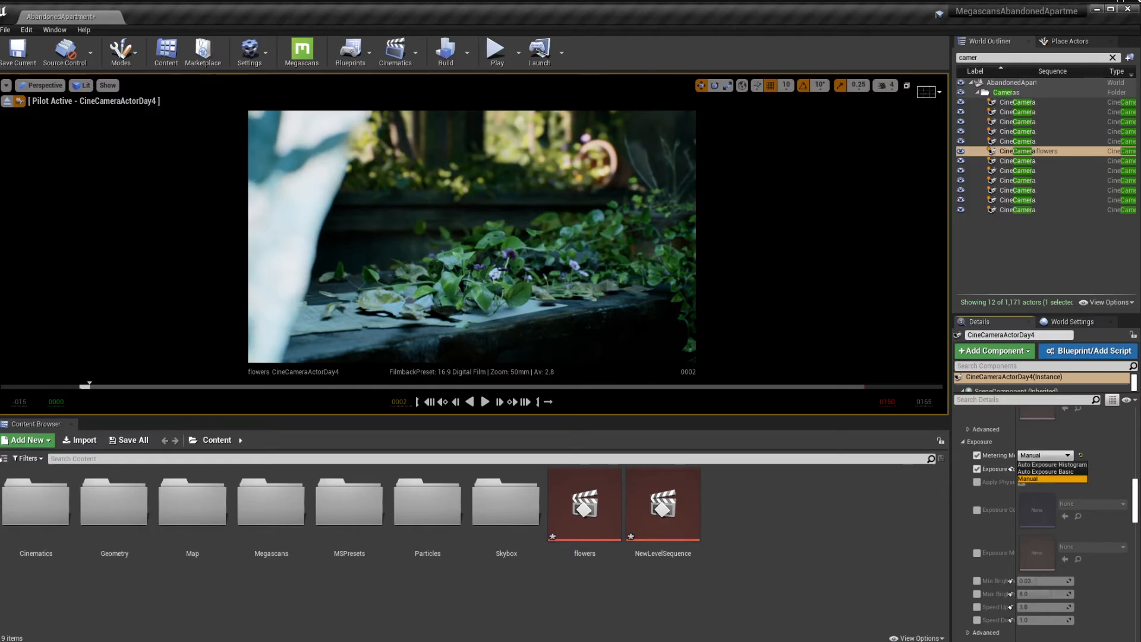
pyautogui.click(1051, 479)
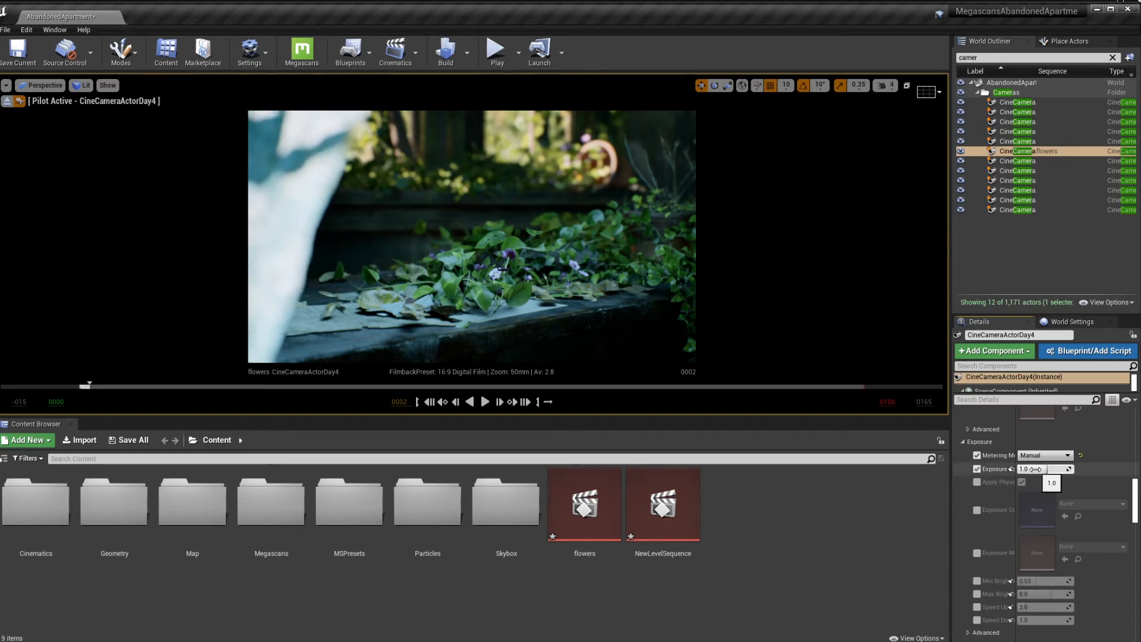
# Try a brighter Exposure Compensation of about 2.7 on the camera, and return it to 1.0
pyautogui.moveTo(1045, 469)
pyautogui.mouseDown()
pyautogui.moveTo(1072, 469)
pyautogui.moveTo(1029, 469)
pyautogui.moveTo(1050, 469)
pyautogui.mouseUp()
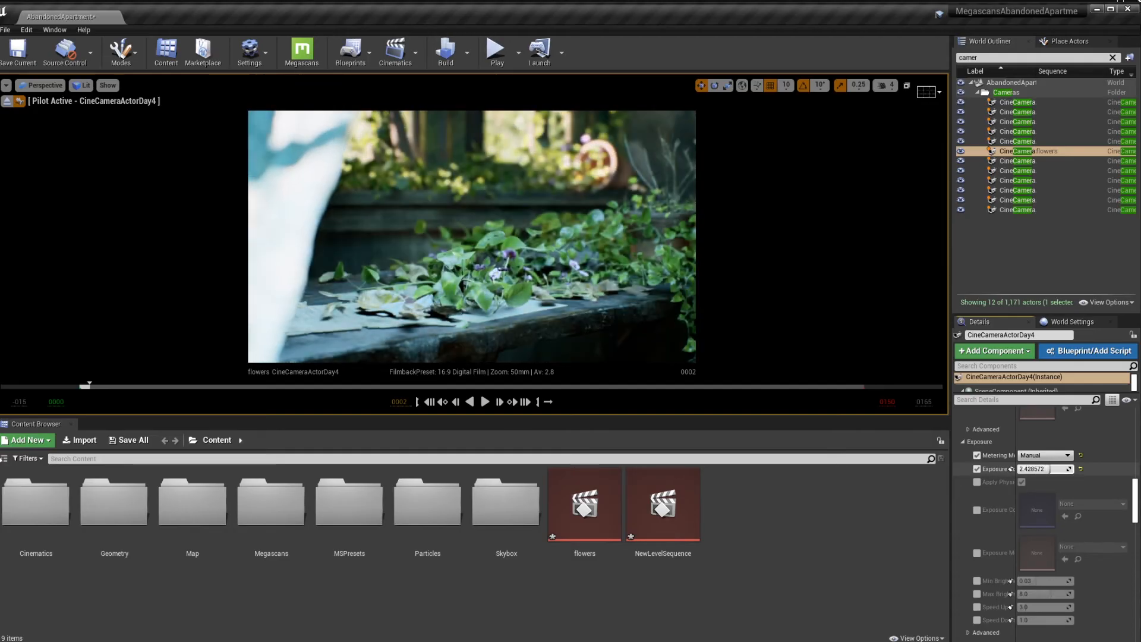
pyautogui.click(1038, 469)
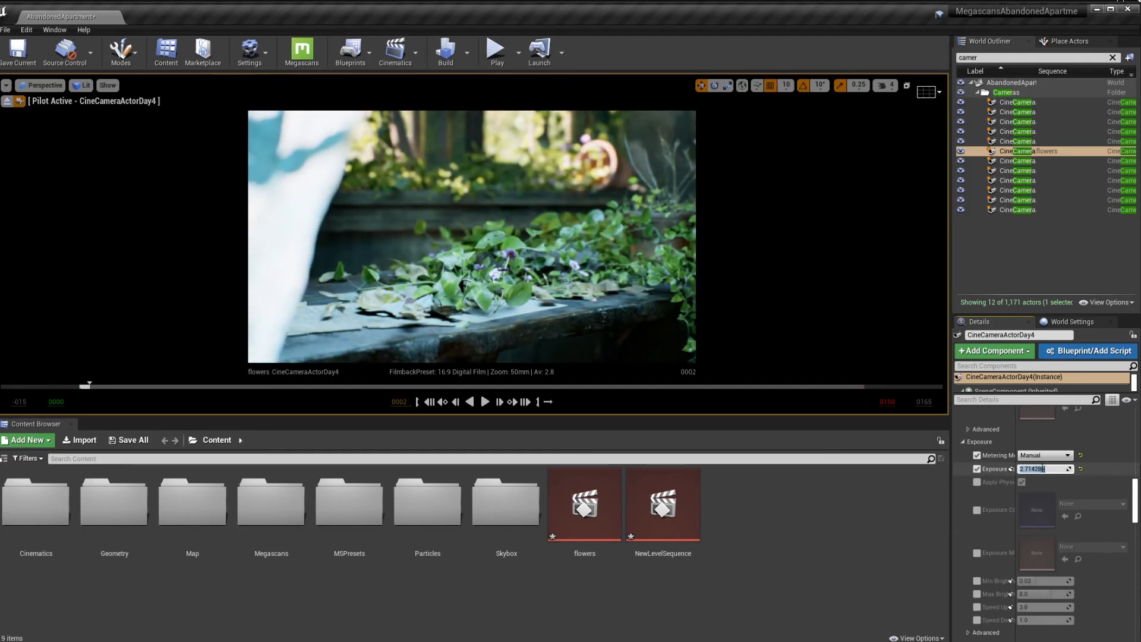
pyautogui.write('1')
pyautogui.press('Return')
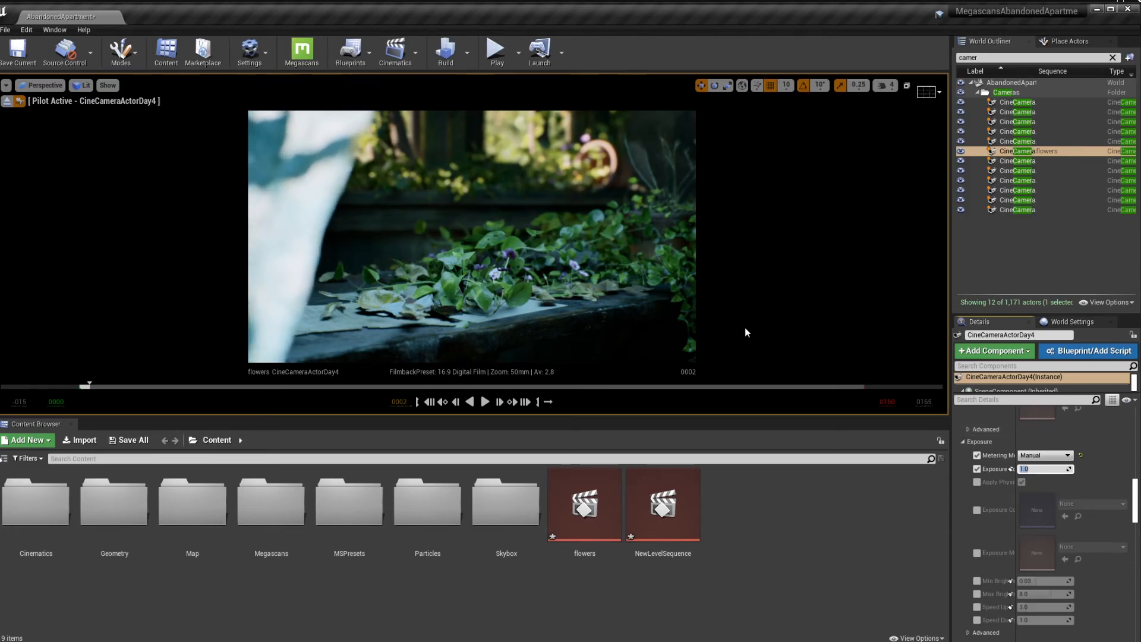
pyautogui.scroll(-2, 1062, 458)
pyautogui.scroll(-2, 1063, 466)
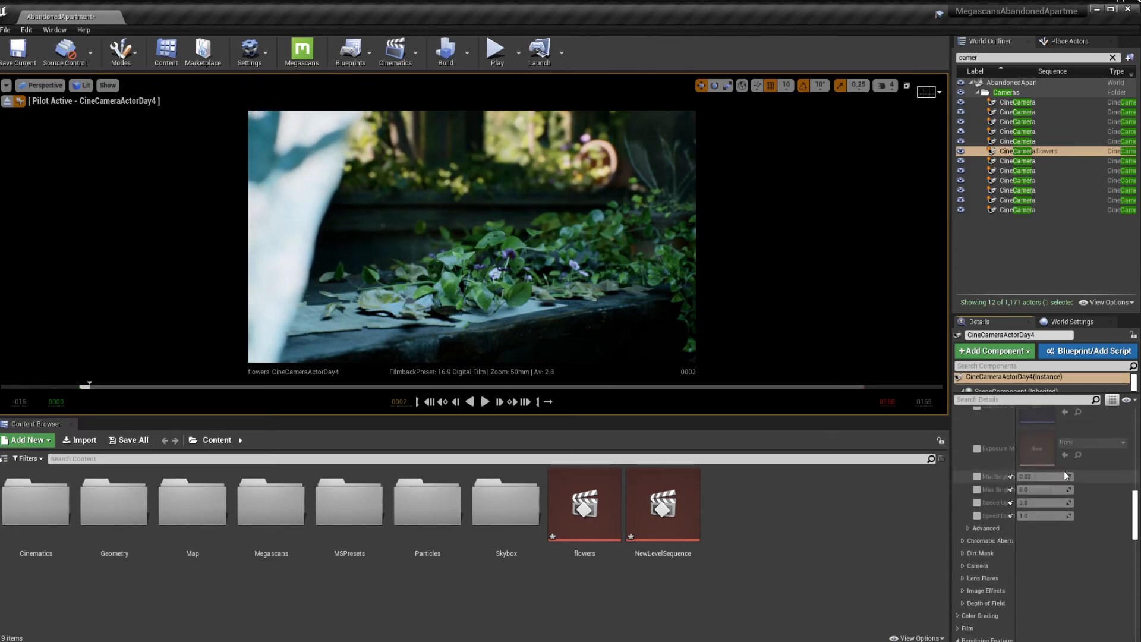
pyautogui.scroll(-2, 1055, 466)
pyautogui.scroll(8, 1048, 476)
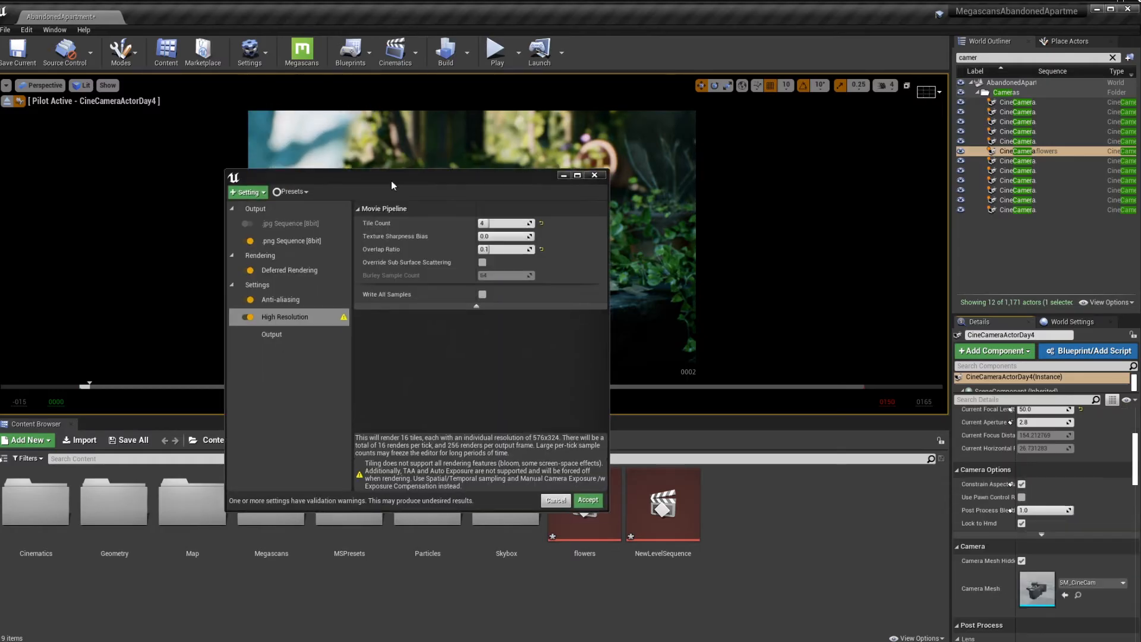
# Set the Output Resolution in the render configuration's Output settings to 15360 by 8640
pyautogui.moveTo(391, 181); pyautogui.dragTo(490, 223)
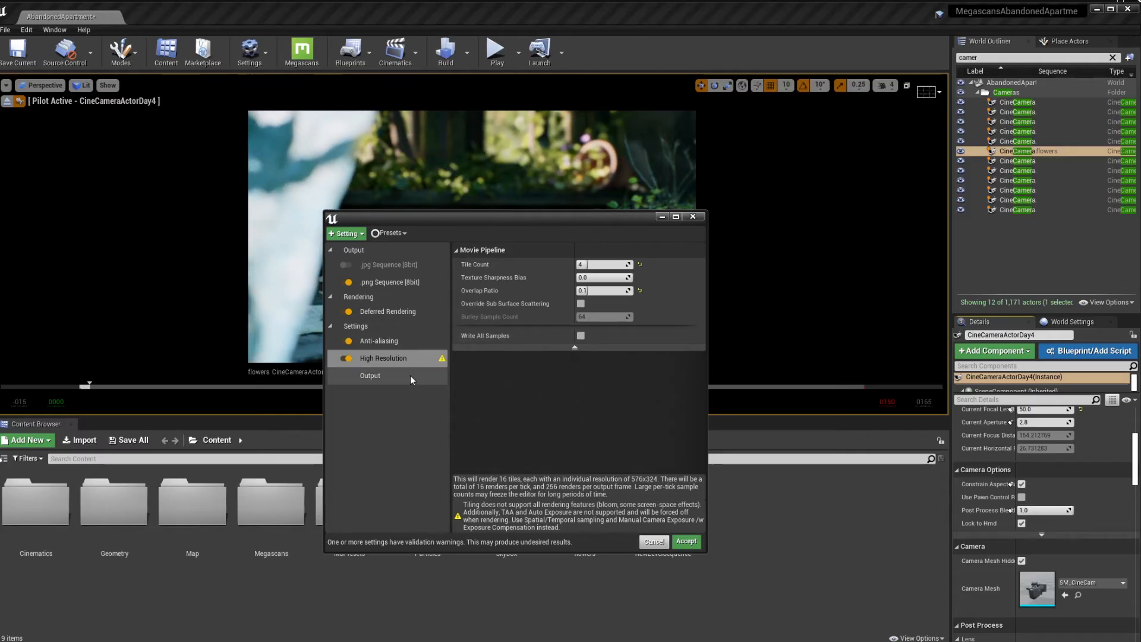
pyautogui.click(394, 376)
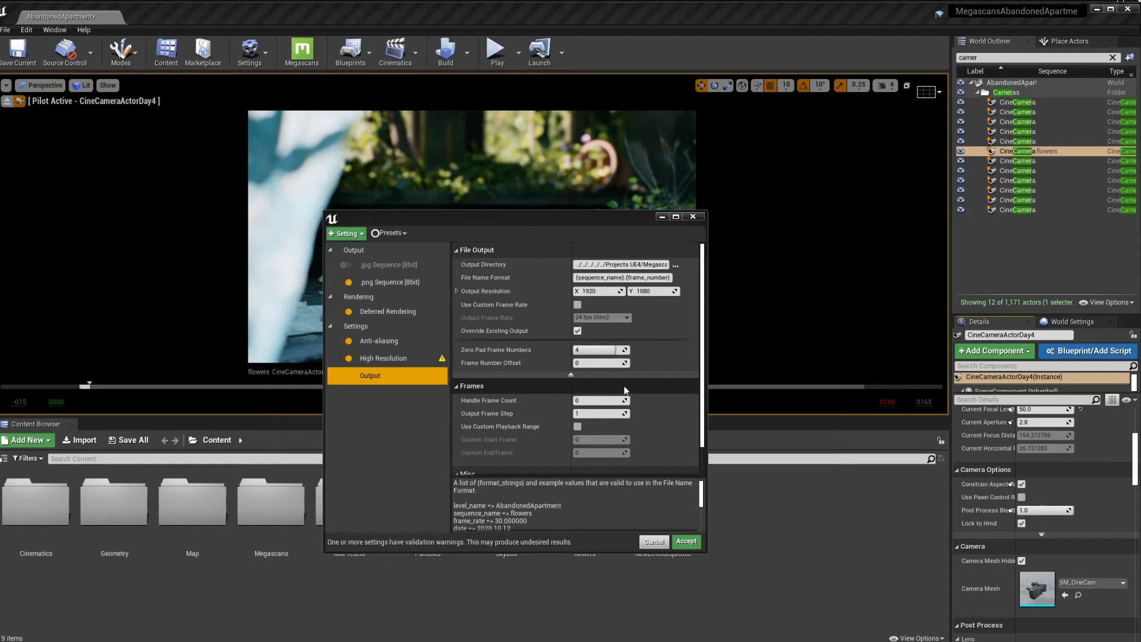
pyautogui.click(593, 291)
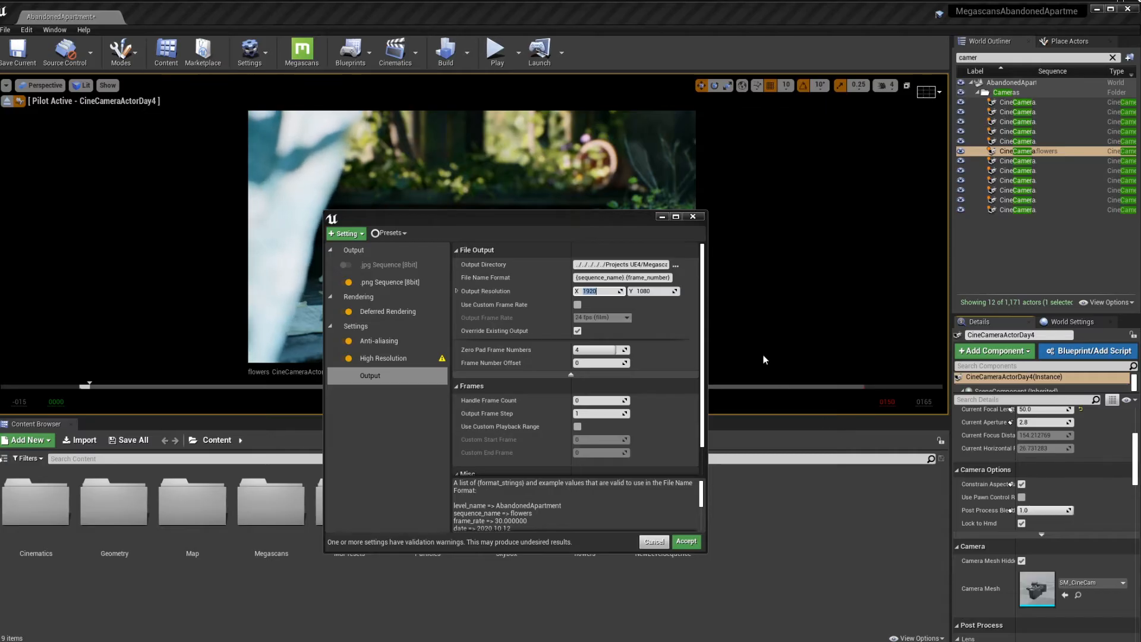
pyautogui.click(602, 291)
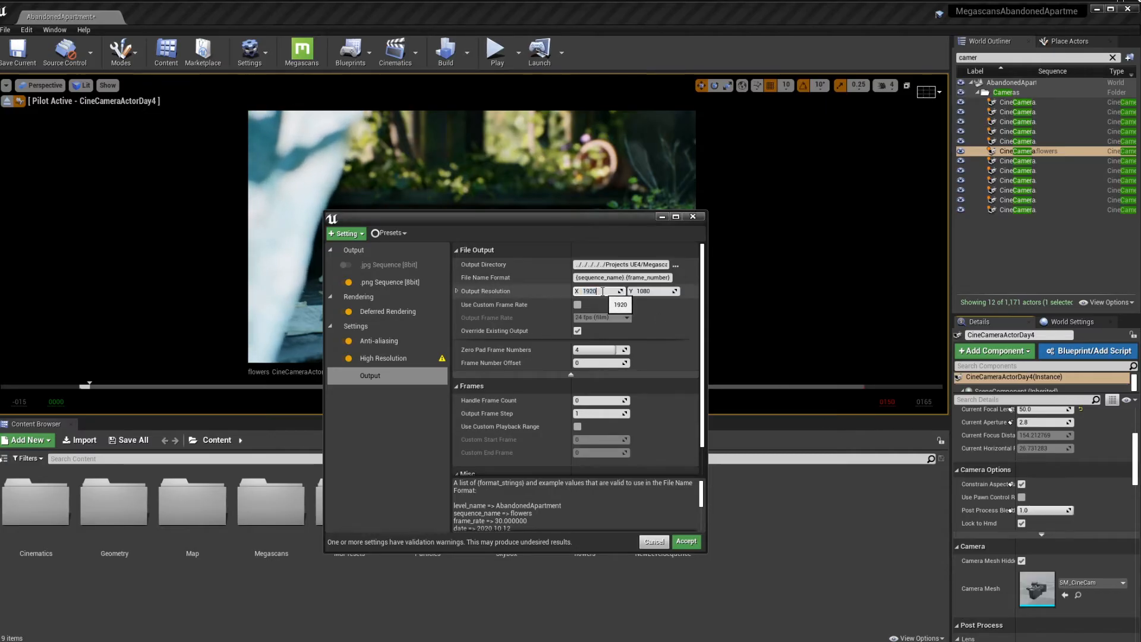
pyautogui.doubleClick(595, 291)
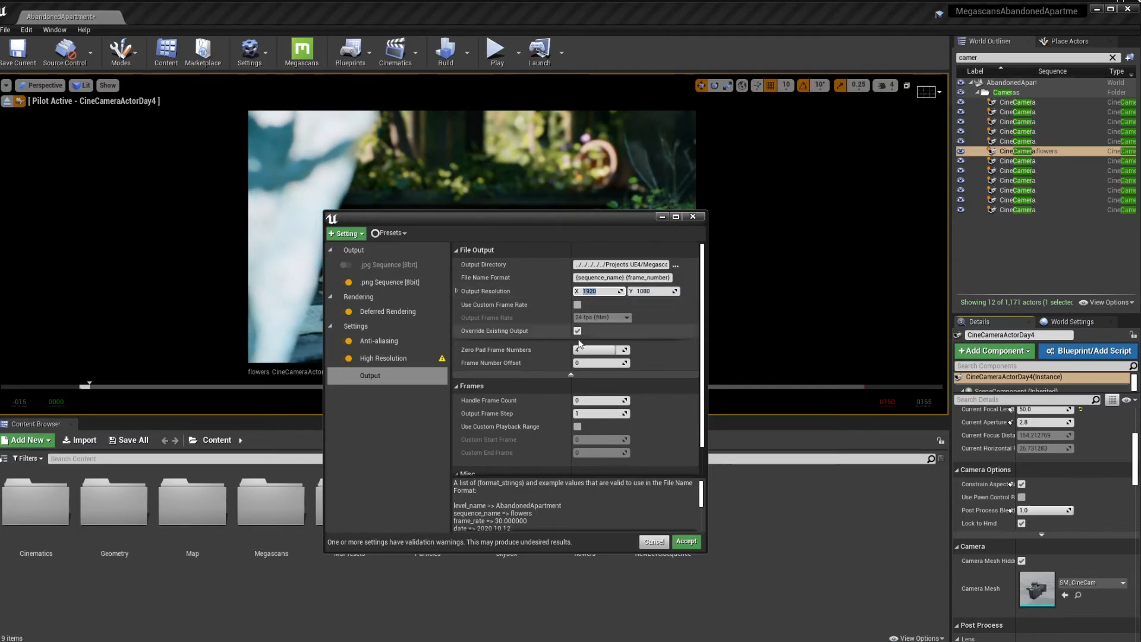
pyautogui.write('15')
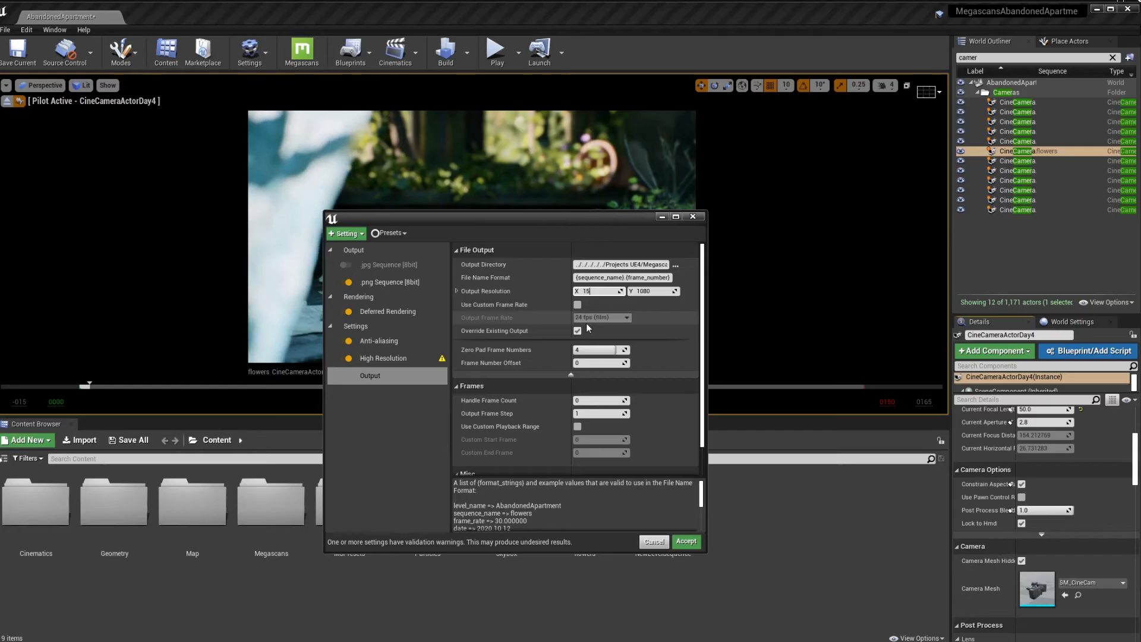
pyautogui.write('360')
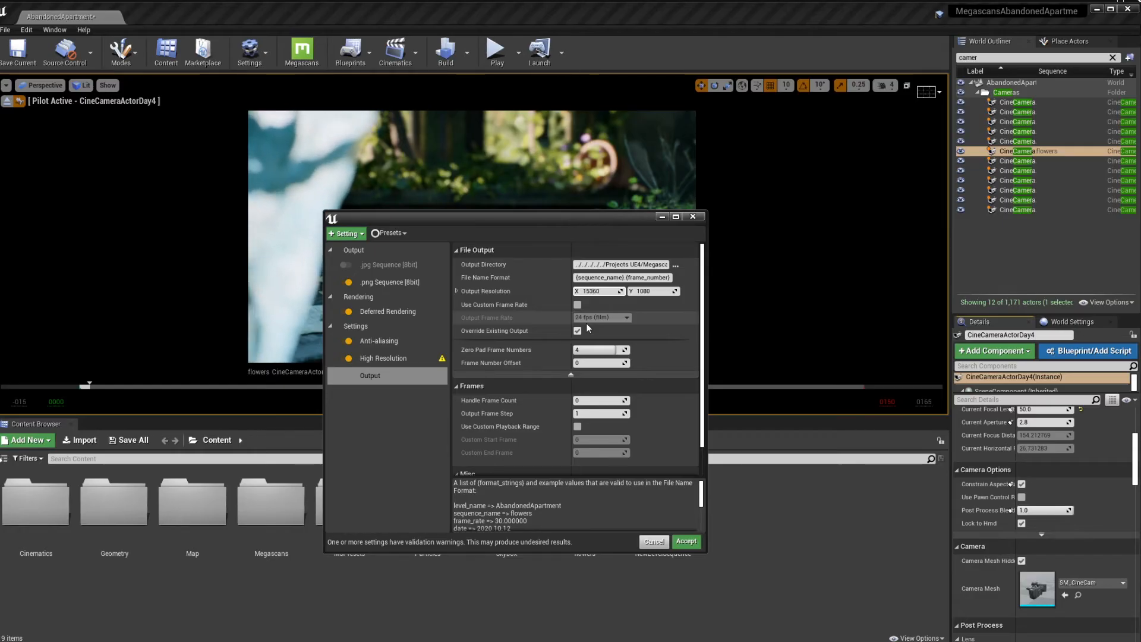
pyautogui.click(654, 291)
pyautogui.write('8640')
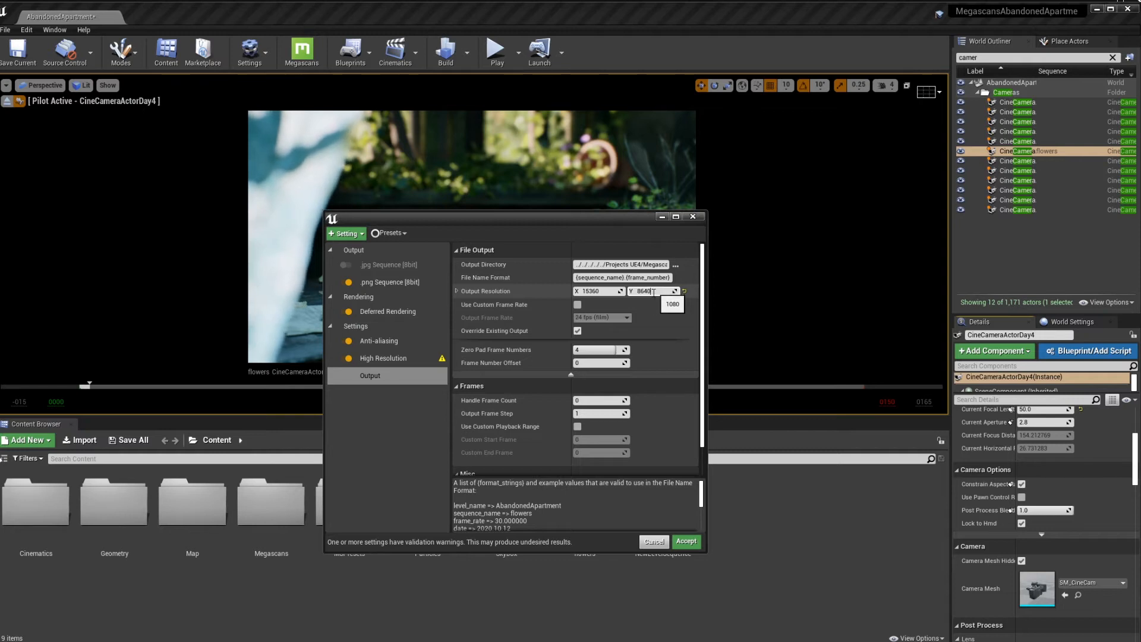
pyautogui.click(701, 302)
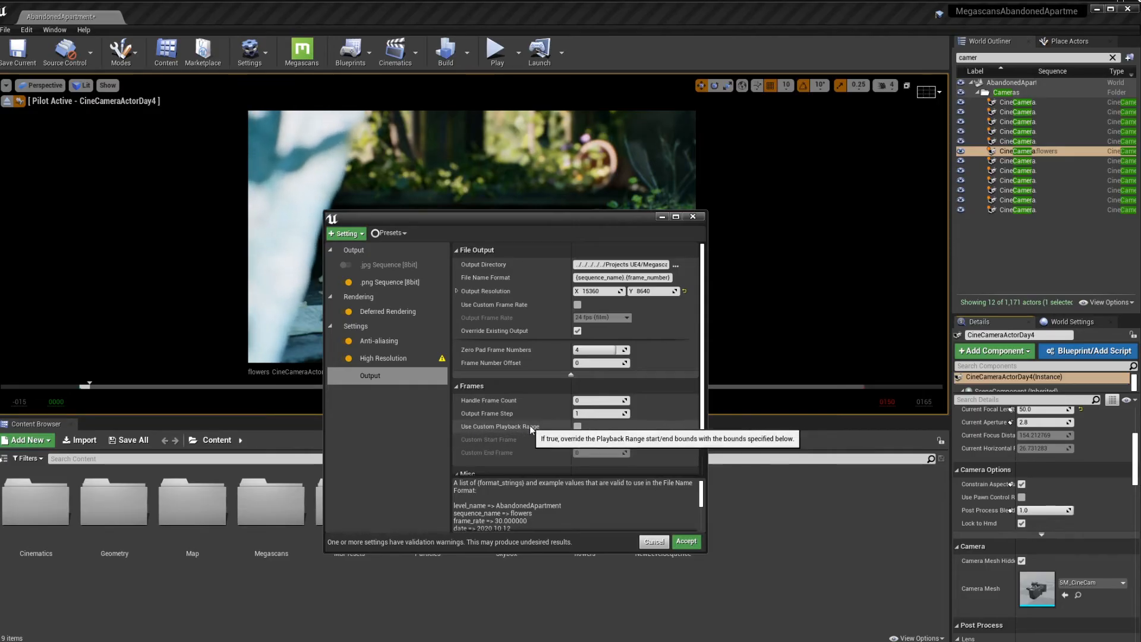
# Enable Use Custom Playback Range for the output, with Custom Start Frame 5 and Custom End Frame 6
pyautogui.click(577, 427)
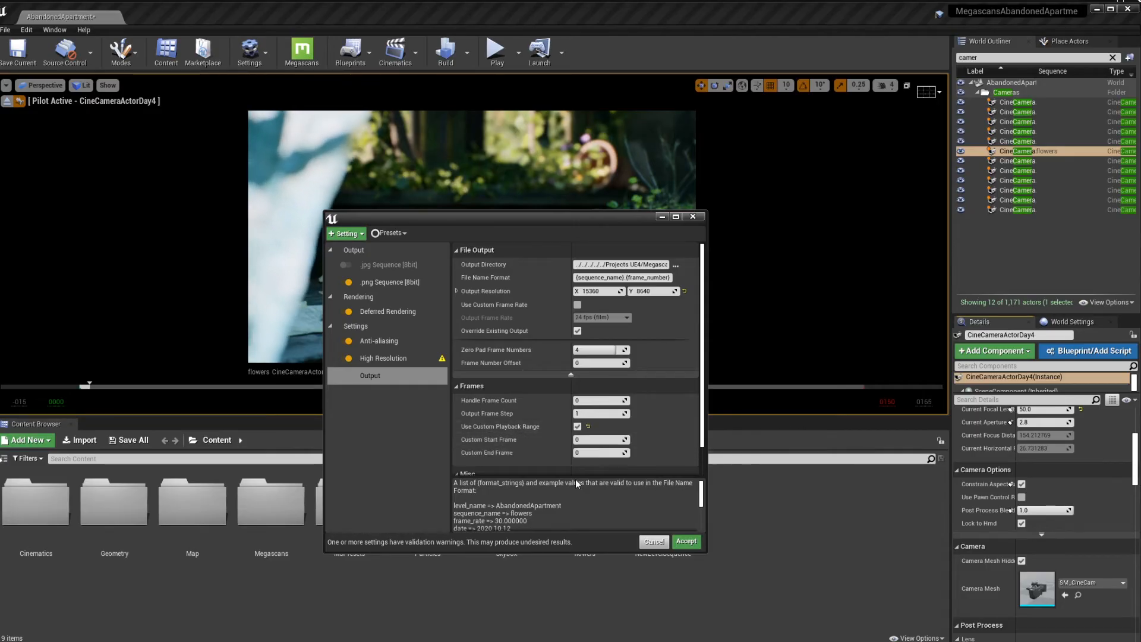
pyautogui.moveTo(1140, 332); pyautogui.dragTo(1030, 293)
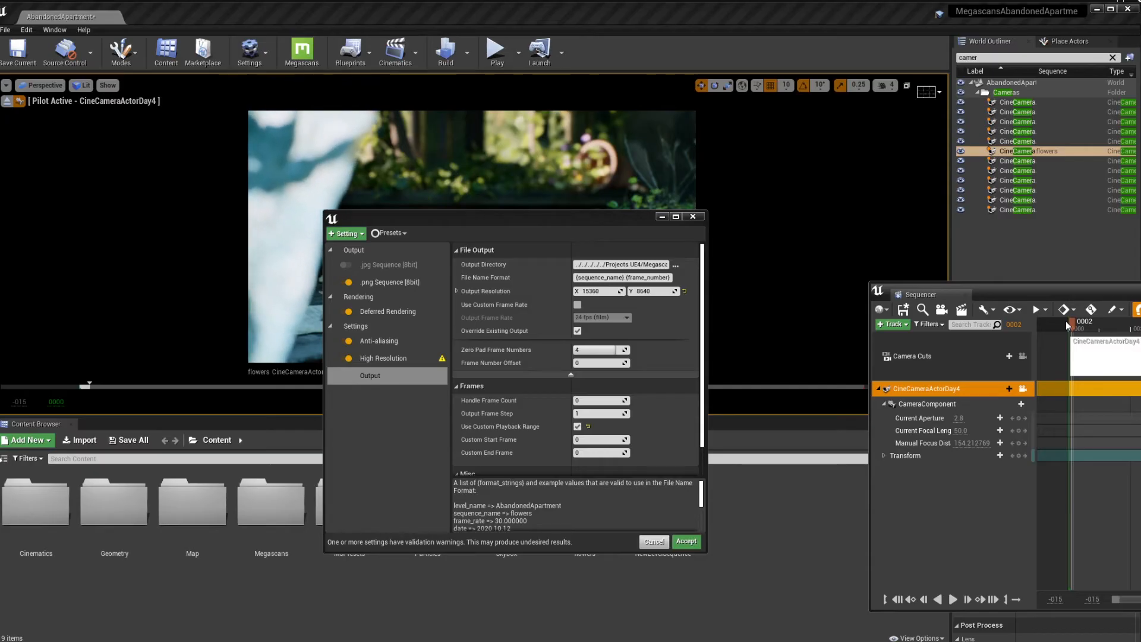
pyautogui.click(593, 441)
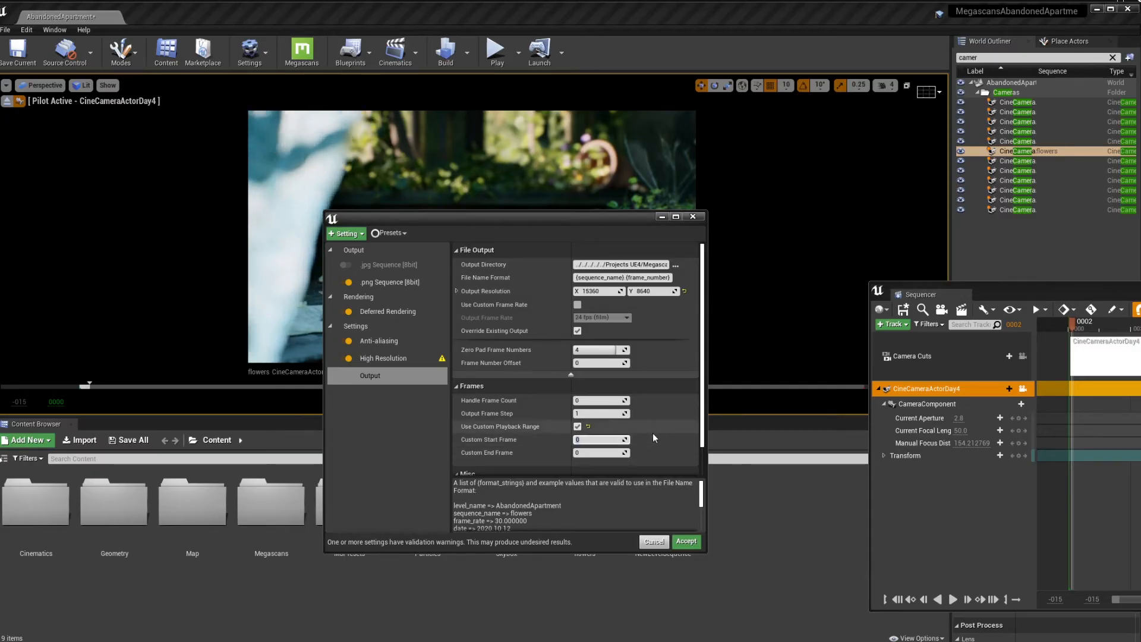
pyautogui.write('5')
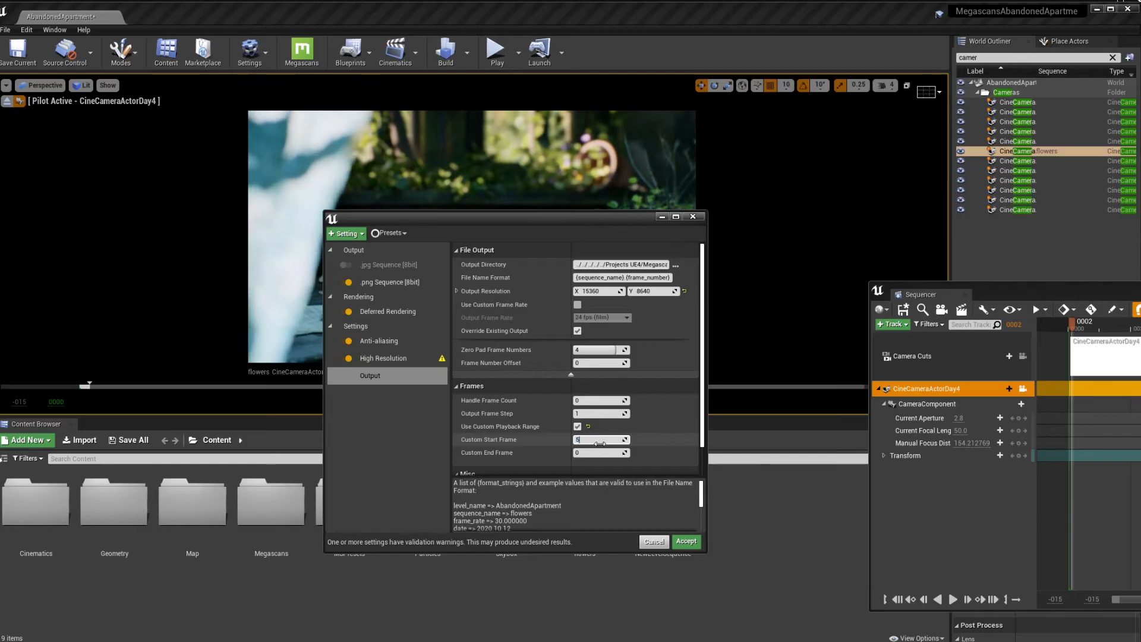
pyautogui.press('Return')
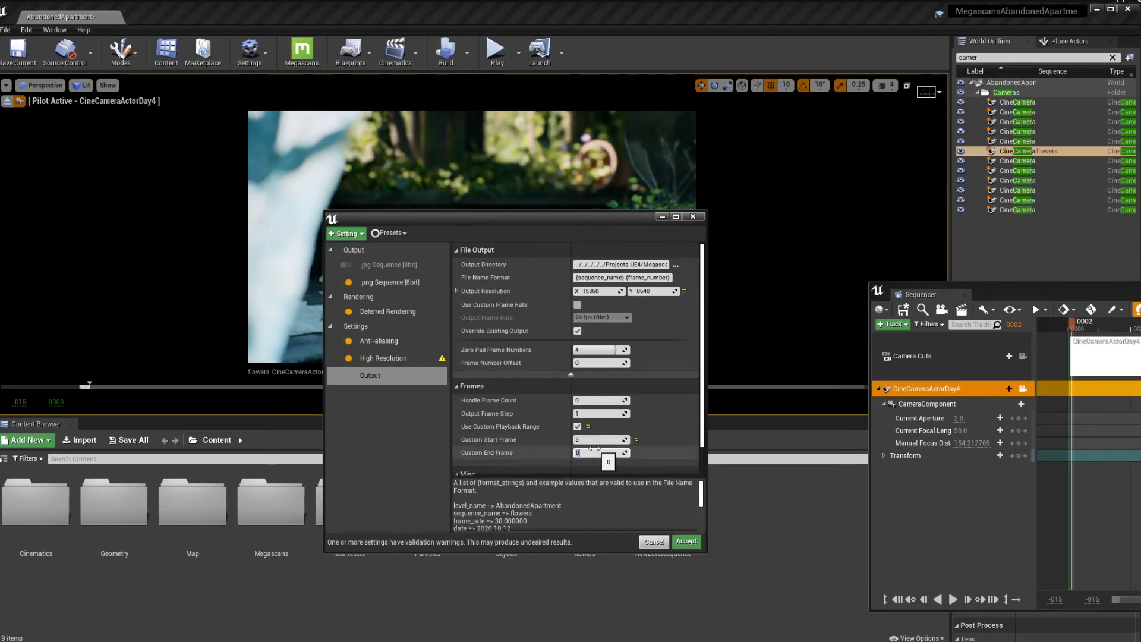
pyautogui.click(594, 452)
pyautogui.write('6')
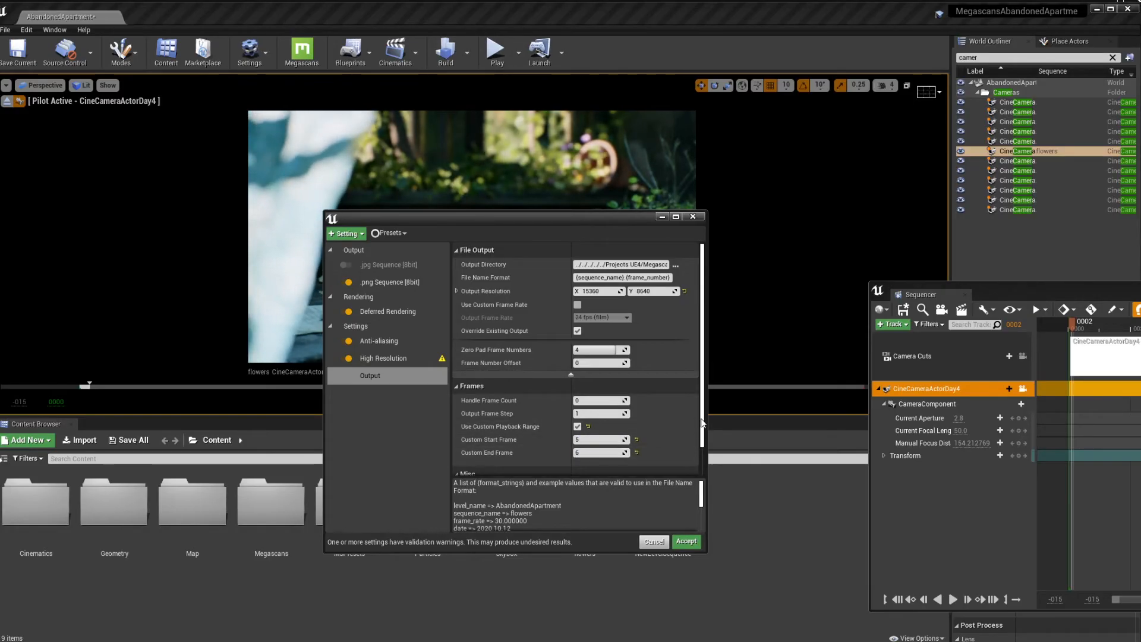
pyautogui.moveTo(703, 430); pyautogui.dragTo(703, 461)
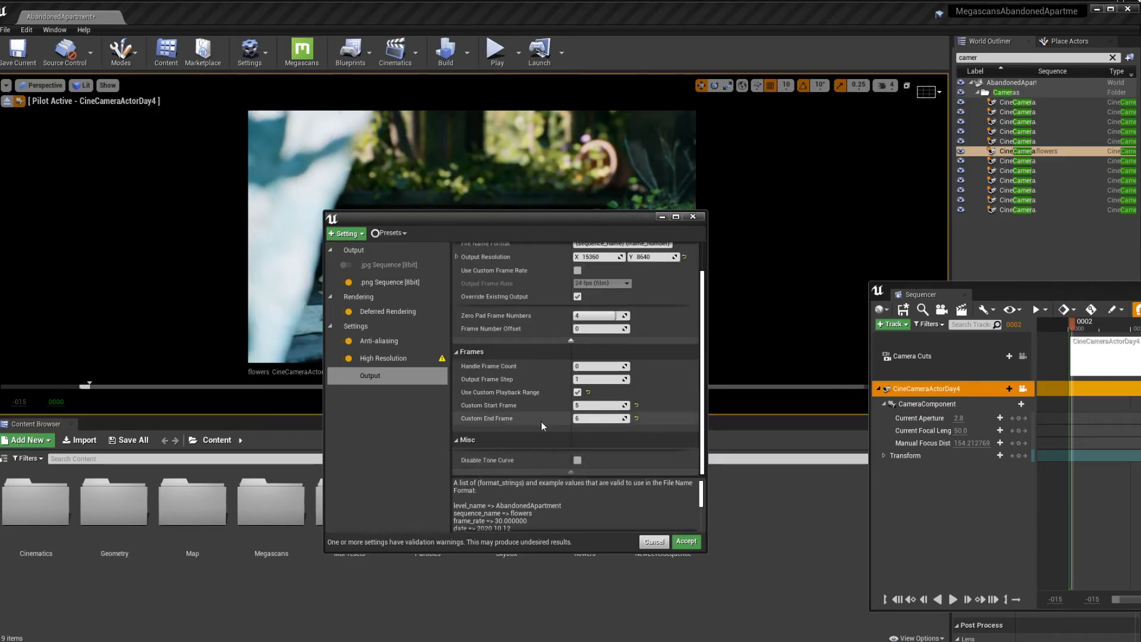
# Save the render configuration as a preset named highresflowers and accept the render settings
pyautogui.scroll(2, 552, 407)
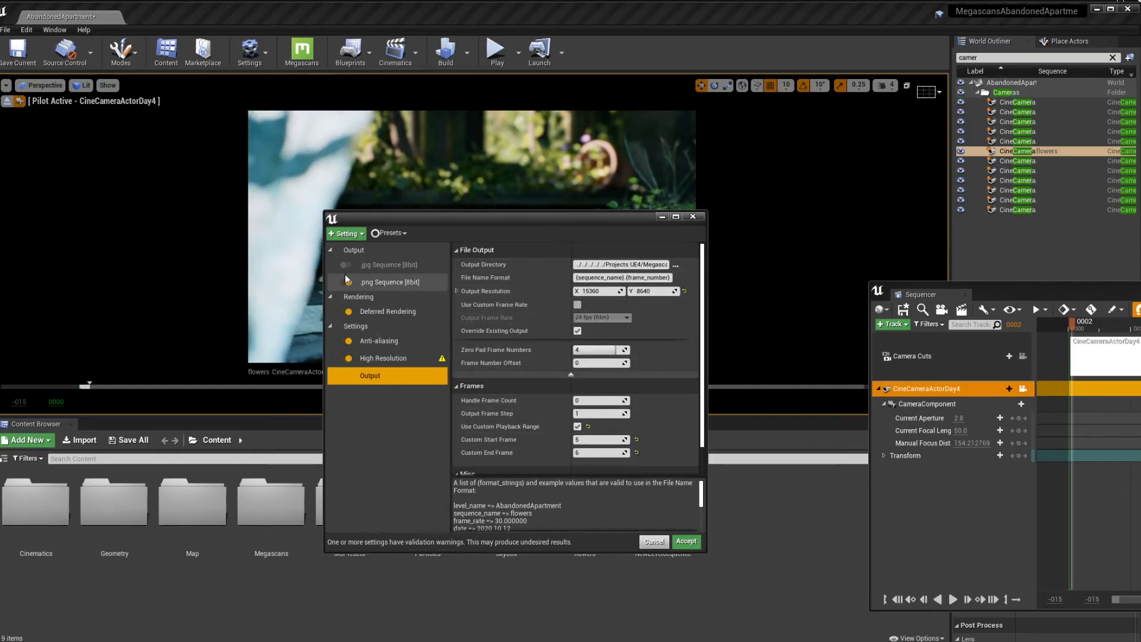
pyautogui.click(394, 235)
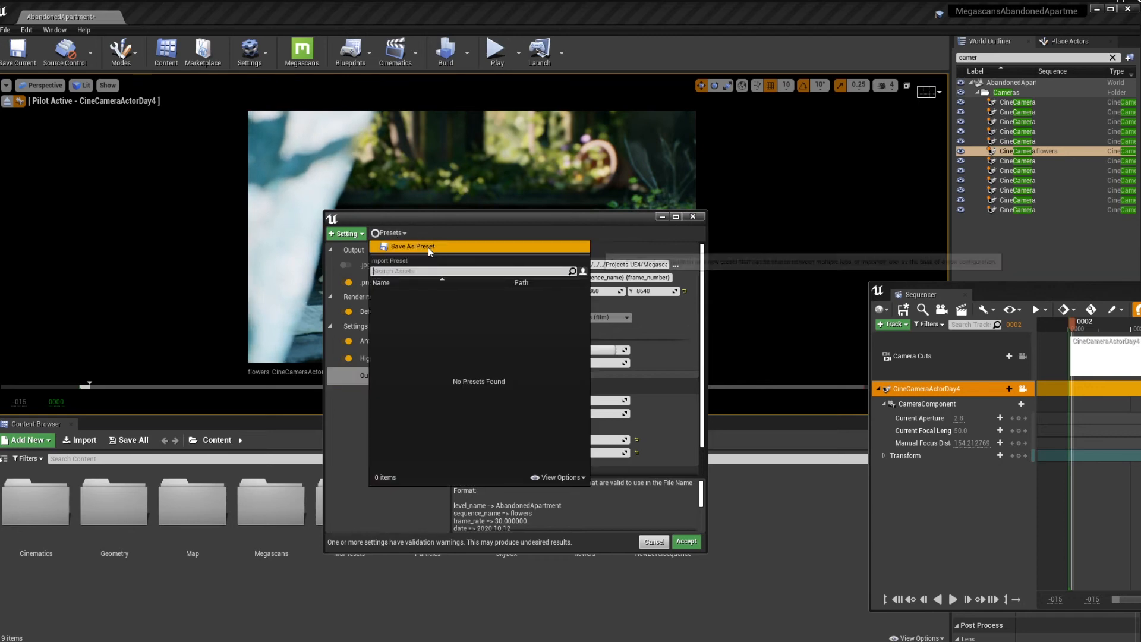
pyautogui.click(413, 244)
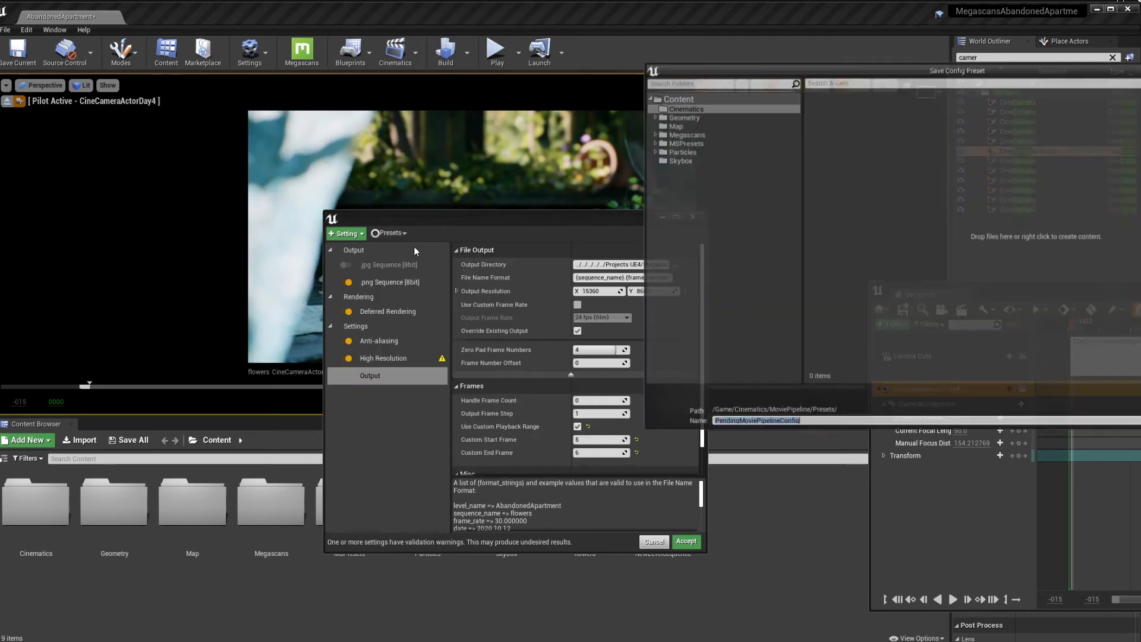
pyautogui.moveTo(917, 63); pyautogui.dragTo(559, 83)
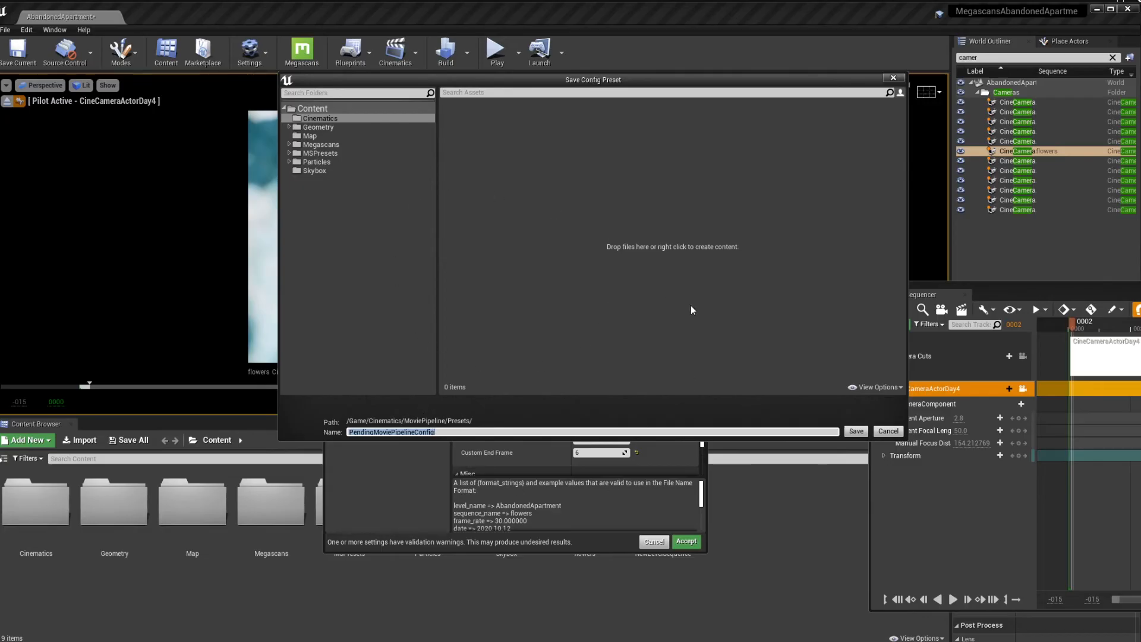
pyautogui.click(449, 431)
pyautogui.moveTo(449, 431); pyautogui.dragTo(308, 411)
pyautogui.write('highresflowers')
pyautogui.click(856, 431)
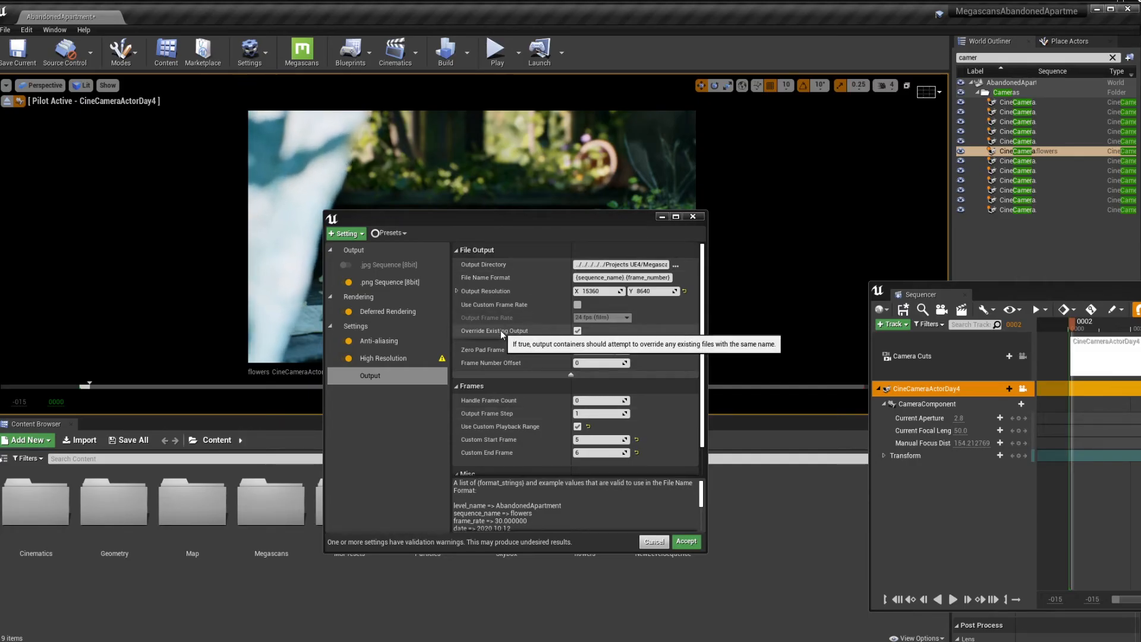
pyautogui.click(686, 541)
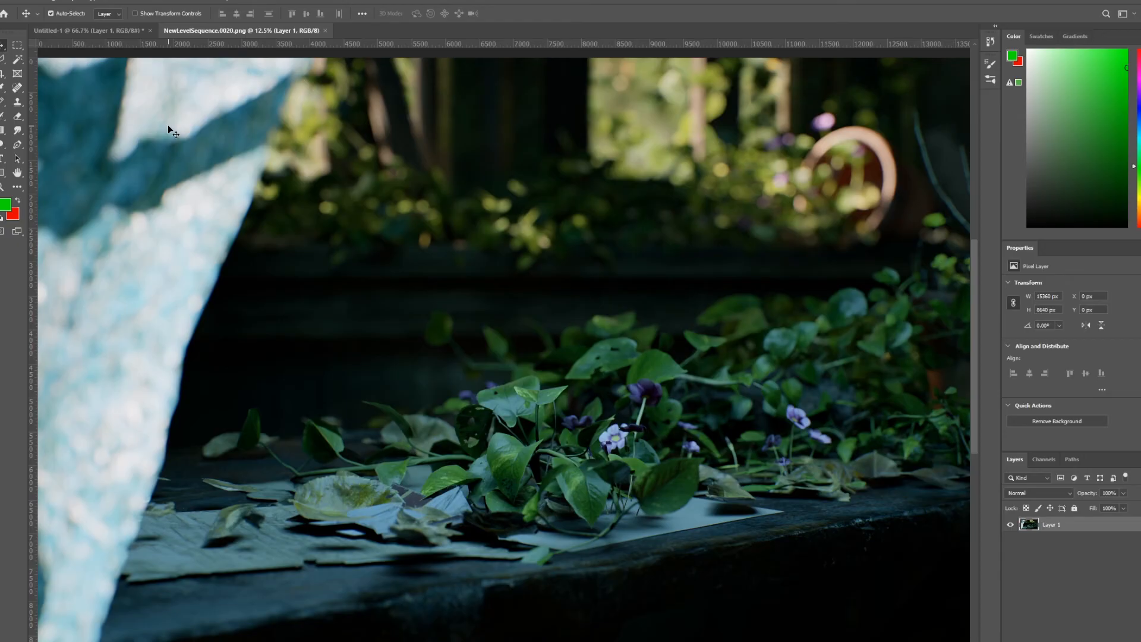
# Switch to Photoshop and check the dimensions of NewLevelSequence.0020.png in Image Size, without changing the image
pyautogui.keyDown('ctrl'); pyautogui.keyDown('alt'); pyautogui.click(408, 318); pyautogui.keyUp('alt'); pyautogui.keyUp('ctrl')
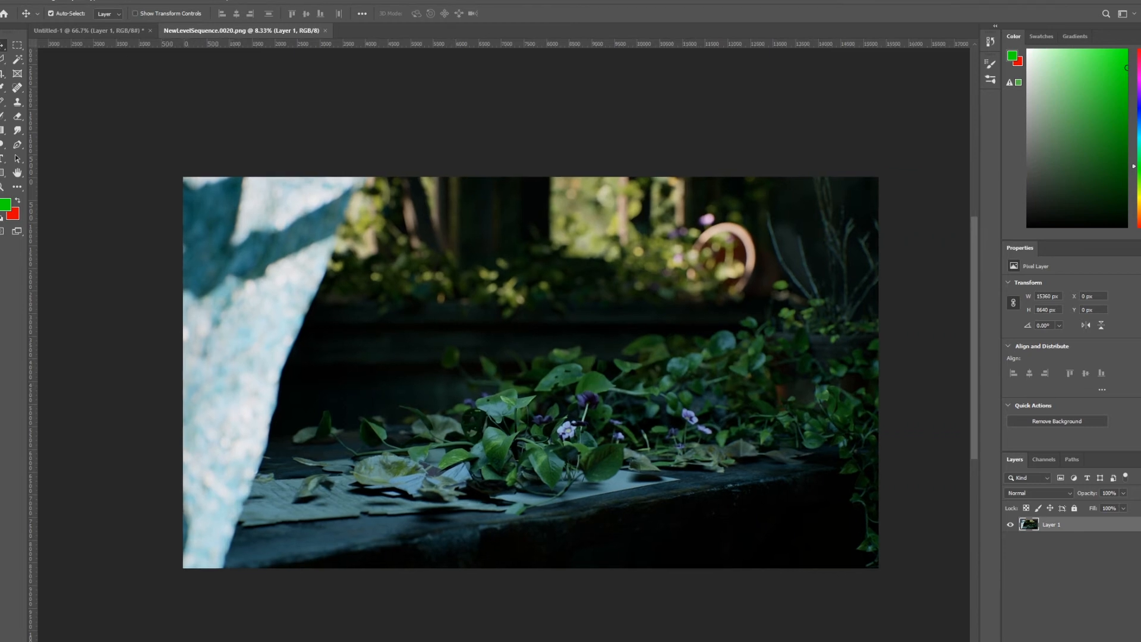
pyautogui.click(50, 2)
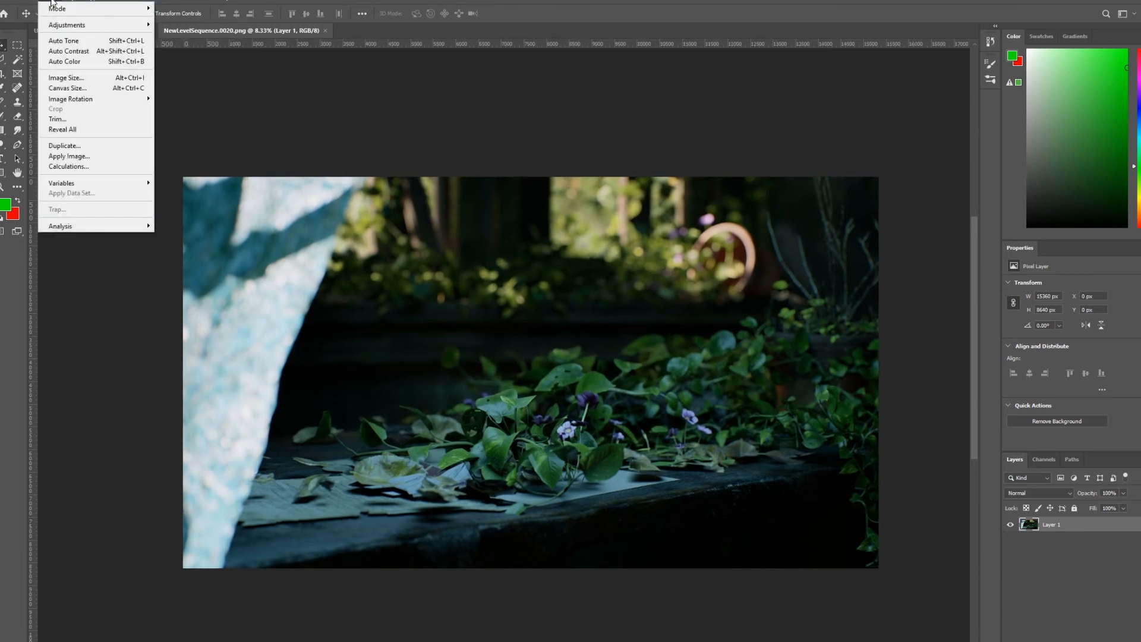
pyautogui.click(65, 77)
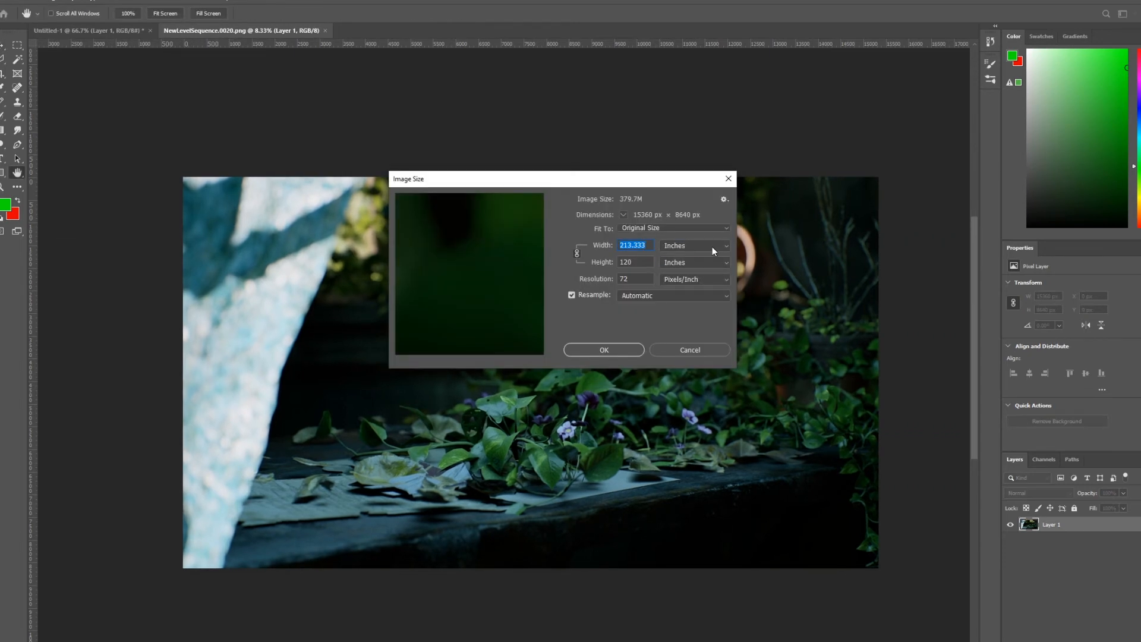
pyautogui.click(712, 247)
pyautogui.click(704, 265)
pyautogui.click(676, 348)
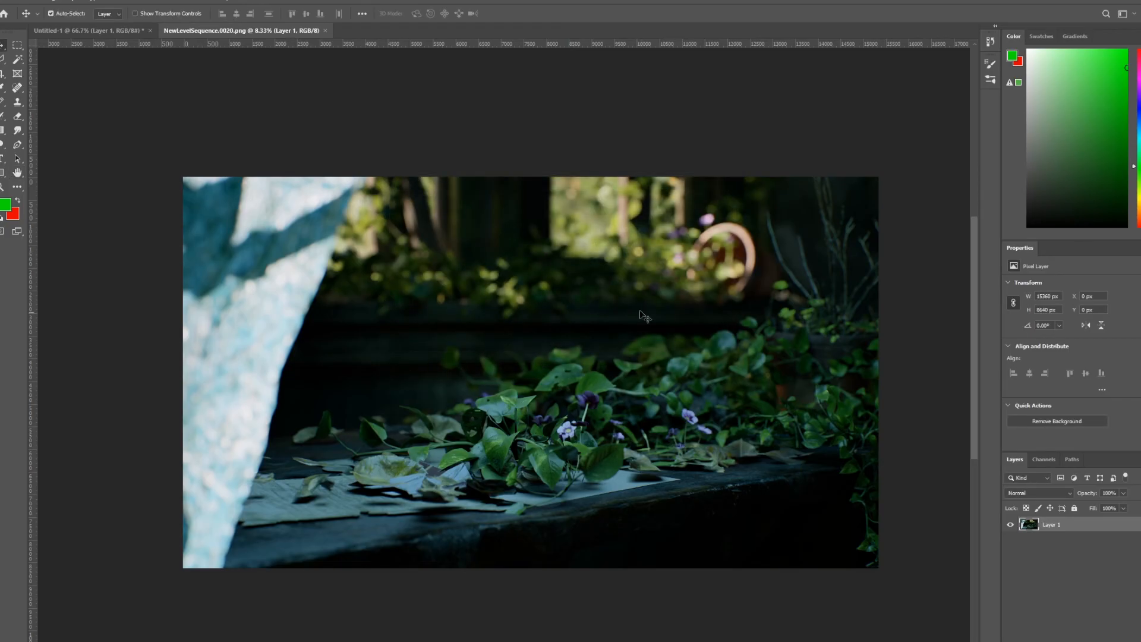
# Examine the rendered leaves in the middle of the image at up to 200% magnification
pyautogui.keyDown('ctrl'); pyautogui.click(556, 440); pyautogui.keyUp('ctrl')
pyautogui.keyDown('ctrl'); pyautogui.click(549, 446); pyautogui.keyUp('ctrl')
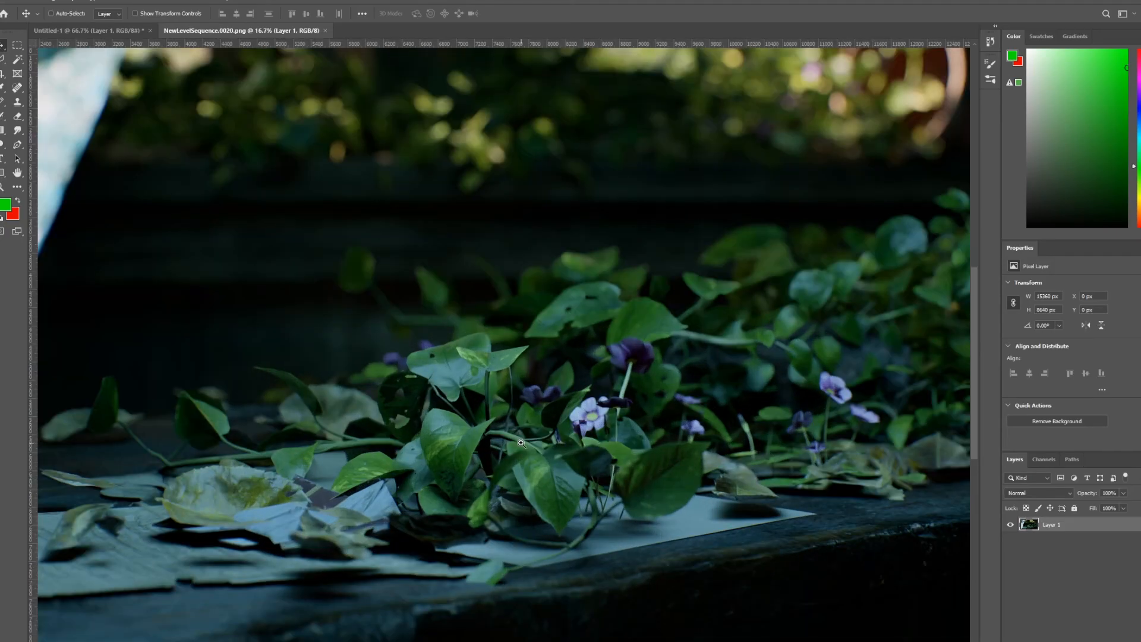
pyautogui.keyDown('ctrl'); pyautogui.click(535, 447); pyautogui.keyUp('ctrl')
pyautogui.keyDown('ctrl'); pyautogui.click(550, 499); pyautogui.keyUp('ctrl')
pyautogui.keyDown('ctrl'); pyautogui.click(552, 506); pyautogui.keyUp('ctrl')
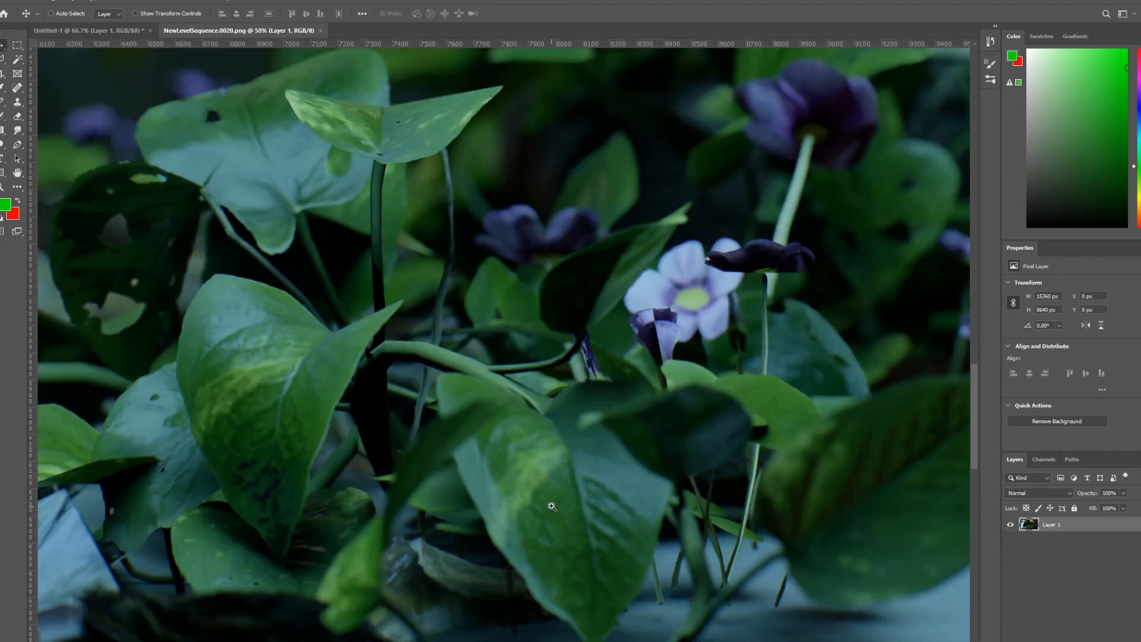
pyautogui.keyDown('ctrl'); pyautogui.click(319, 375); pyautogui.keyUp('ctrl')
pyautogui.keyDown('ctrl'); pyautogui.click(318, 374); pyautogui.keyUp('ctrl')
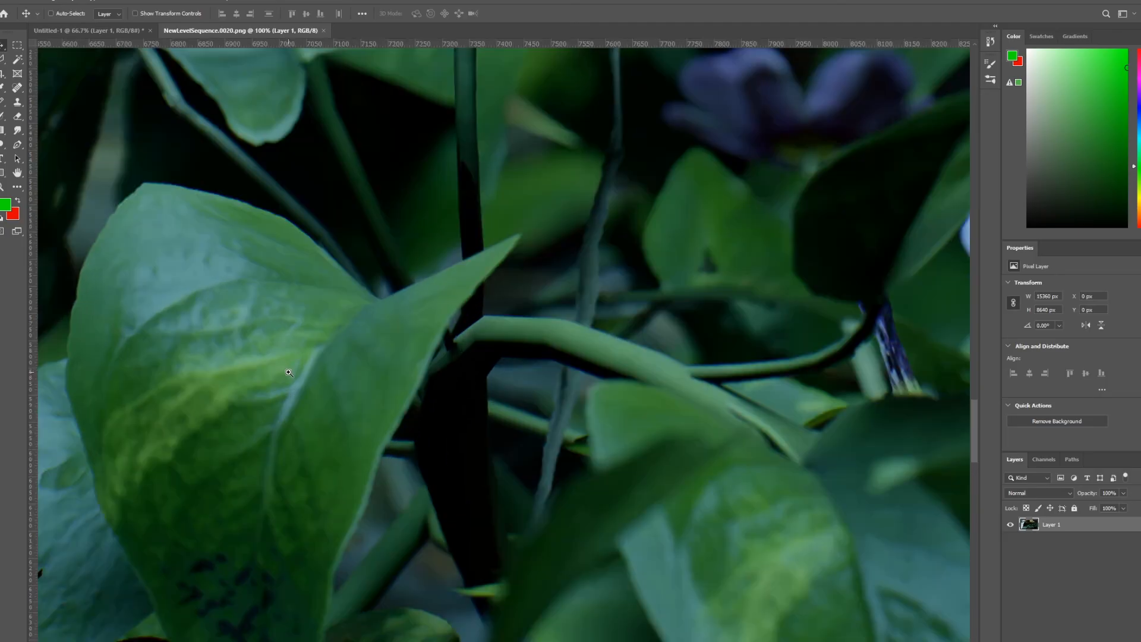
pyautogui.keyDown('ctrl'); pyautogui.click(289, 373); pyautogui.keyUp('ctrl')
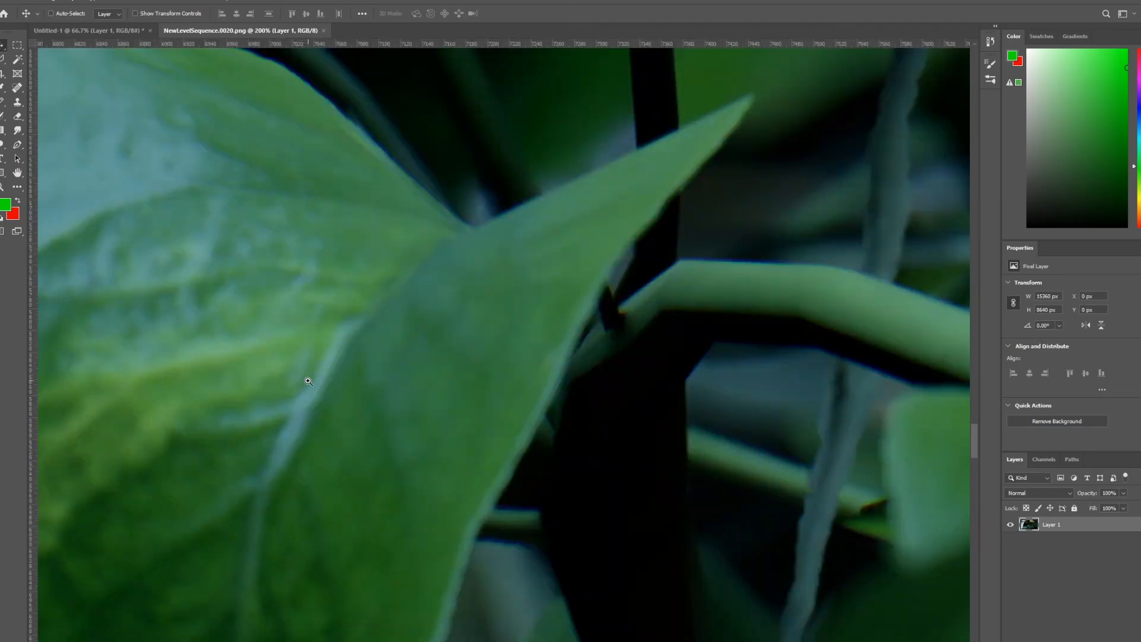
pyautogui.moveTo(389, 306); pyautogui.dragTo(654, 26)
pyautogui.moveTo(468, 162); pyautogui.dragTo(398, 517)
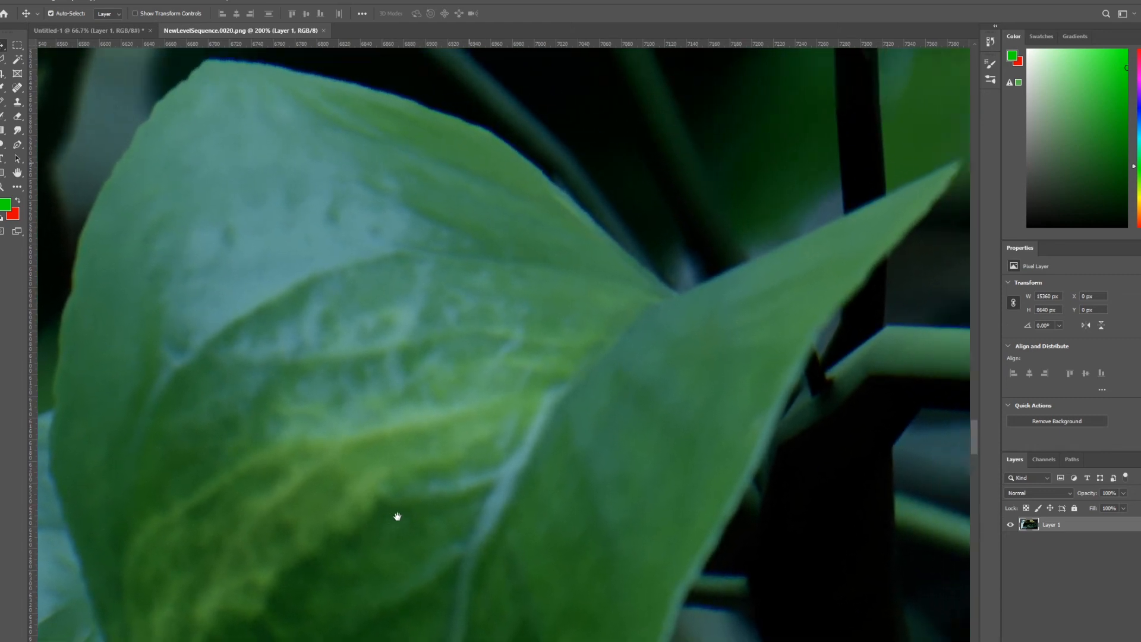
# Examine the purple and white flowers and their stems in the render at up to 200% magnification
pyautogui.keyDown('alt'); pyautogui.scroll(-2, 398, 517); pyautogui.keyUp('alt')
pyautogui.moveTo(737, 535); pyautogui.dragTo(629, 380)
pyautogui.moveTo(526, 95); pyautogui.dragTo(603, 377)
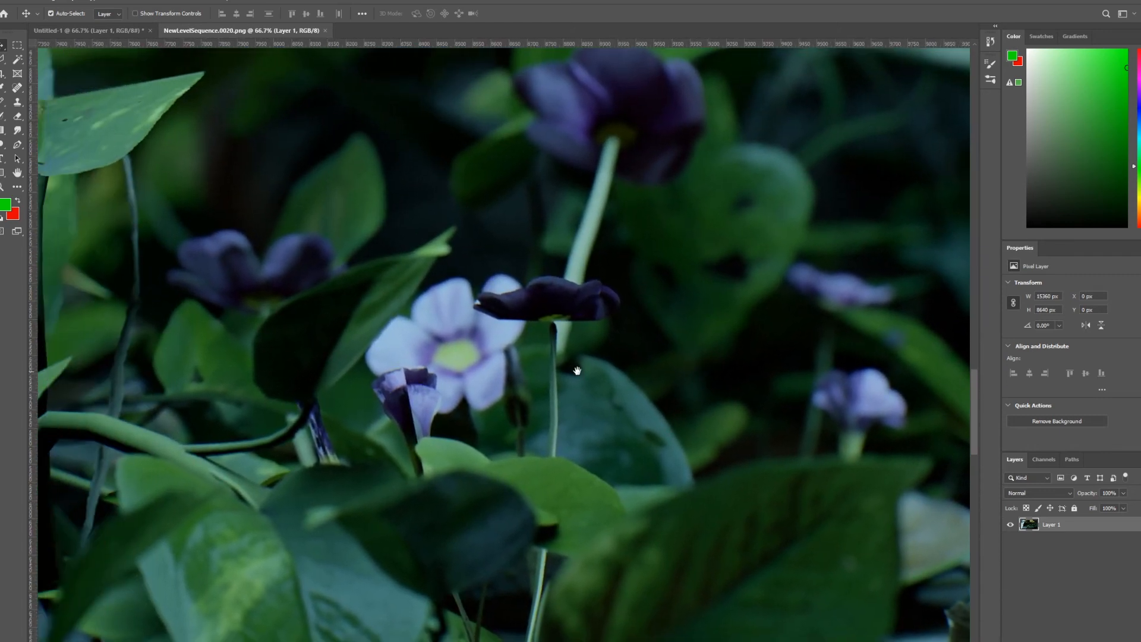
pyautogui.click(482, 347)
pyautogui.click(482, 347)
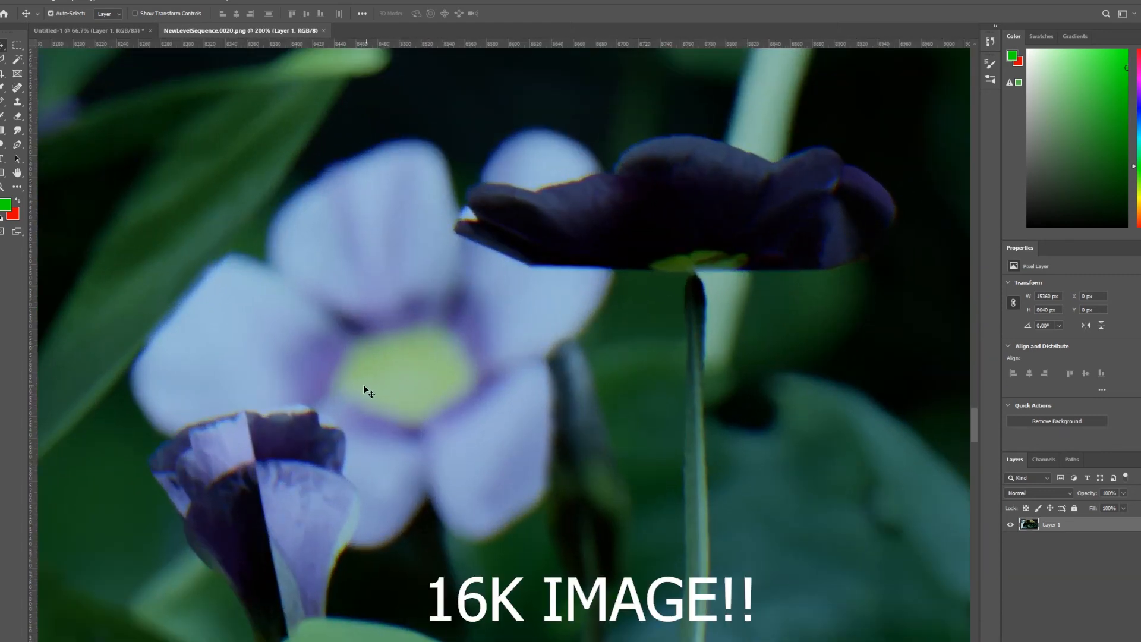
pyautogui.moveTo(363, 260); pyautogui.dragTo(512, 373)
pyautogui.moveTo(704, 356); pyautogui.dragTo(332, 74)
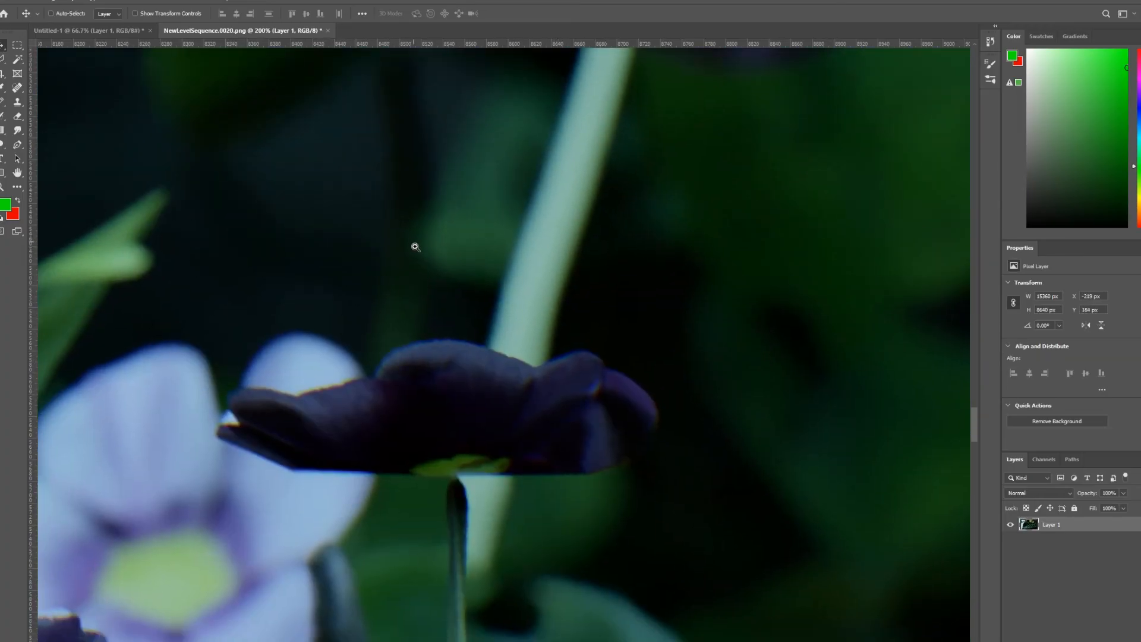
pyautogui.moveTo(379, 319); pyautogui.dragTo(715, 57)
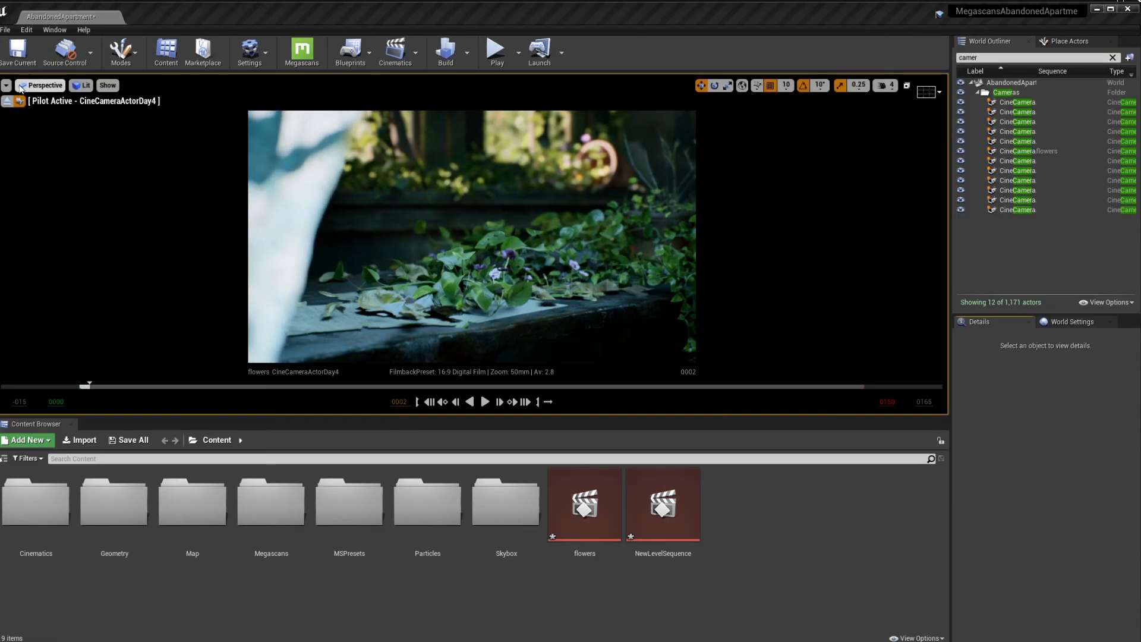
pyautogui.click(5, 86)
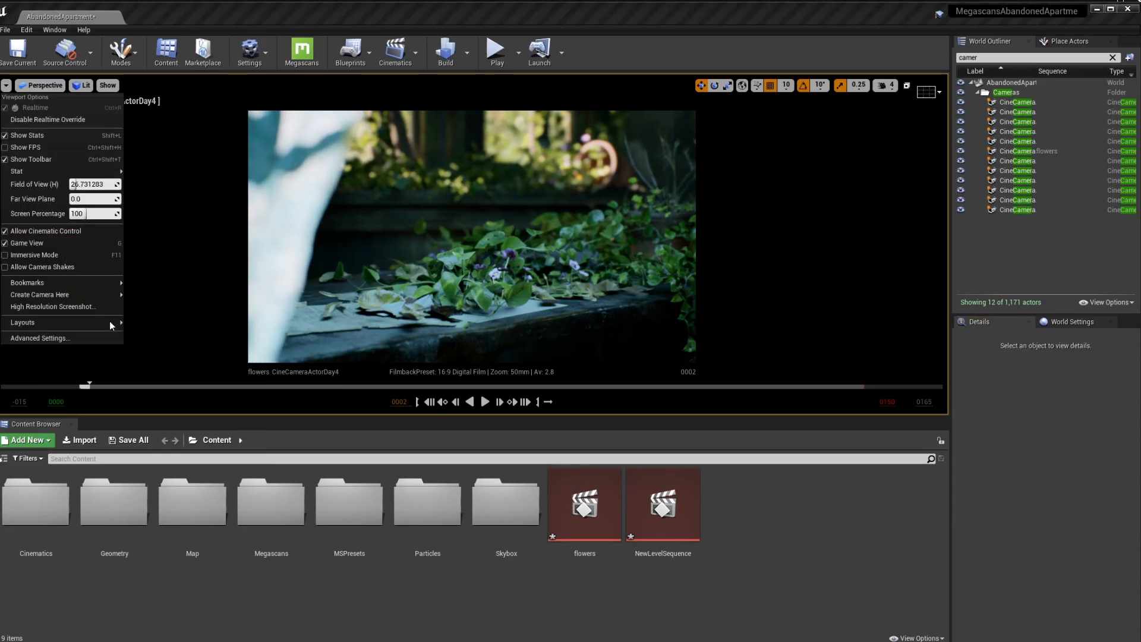
pyautogui.moveTo(109, 320)
pyautogui.click(782, 538)
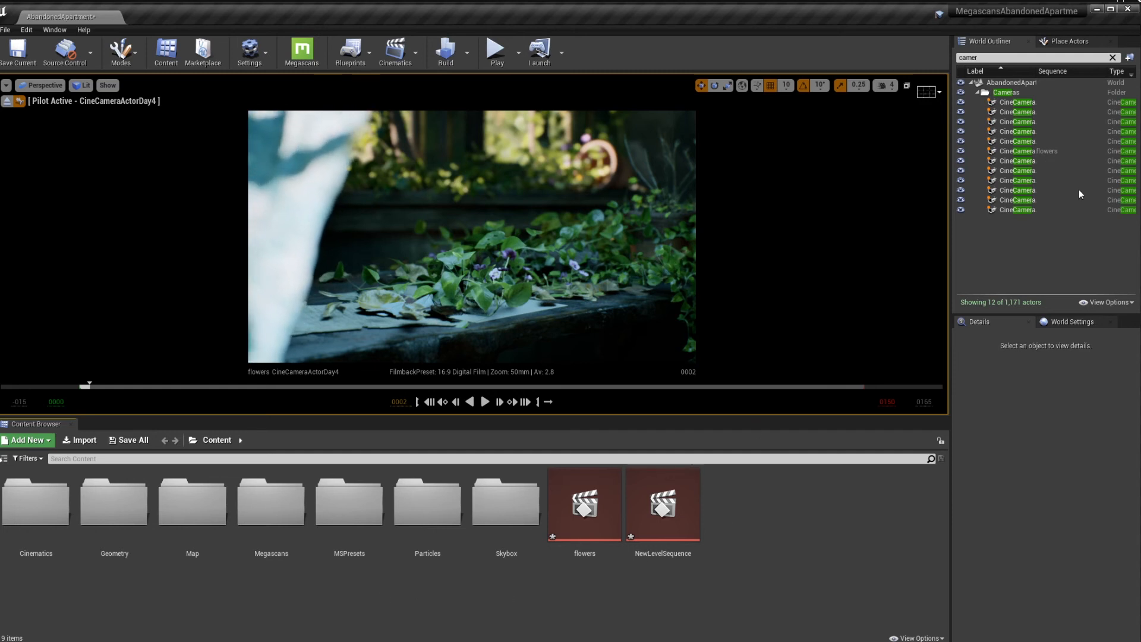
# Open the flowers job's highresflowers configuration in Movie Render Queue and review its Anti-aliasing and High Resolution settings
pyautogui.moveTo(1129, 0); pyautogui.dragTo(544, 83)
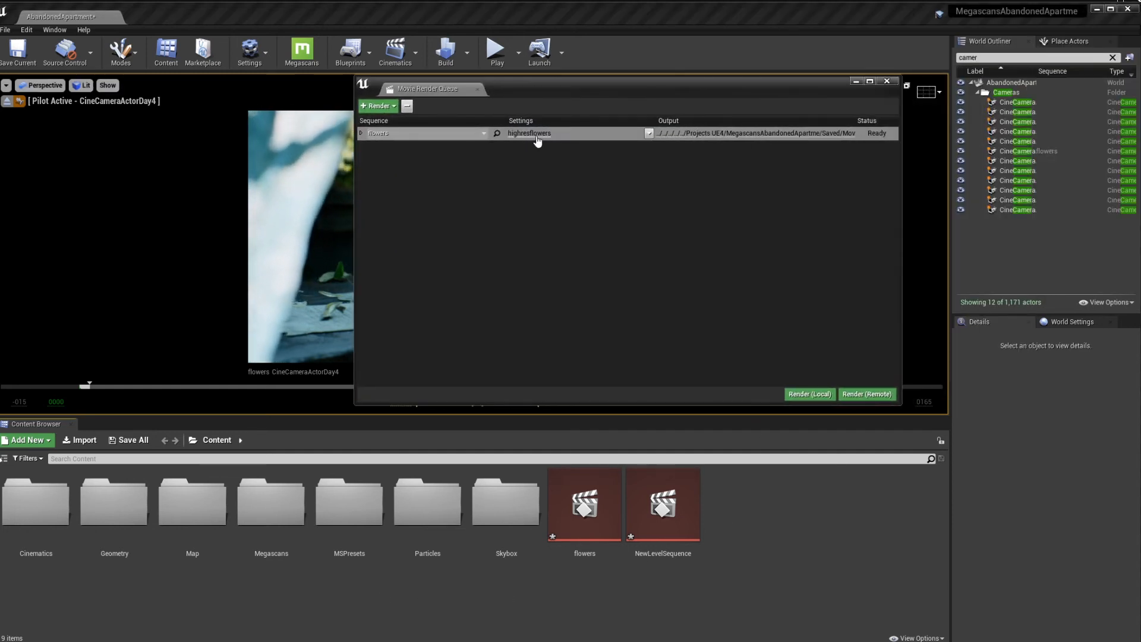
pyautogui.click(530, 134)
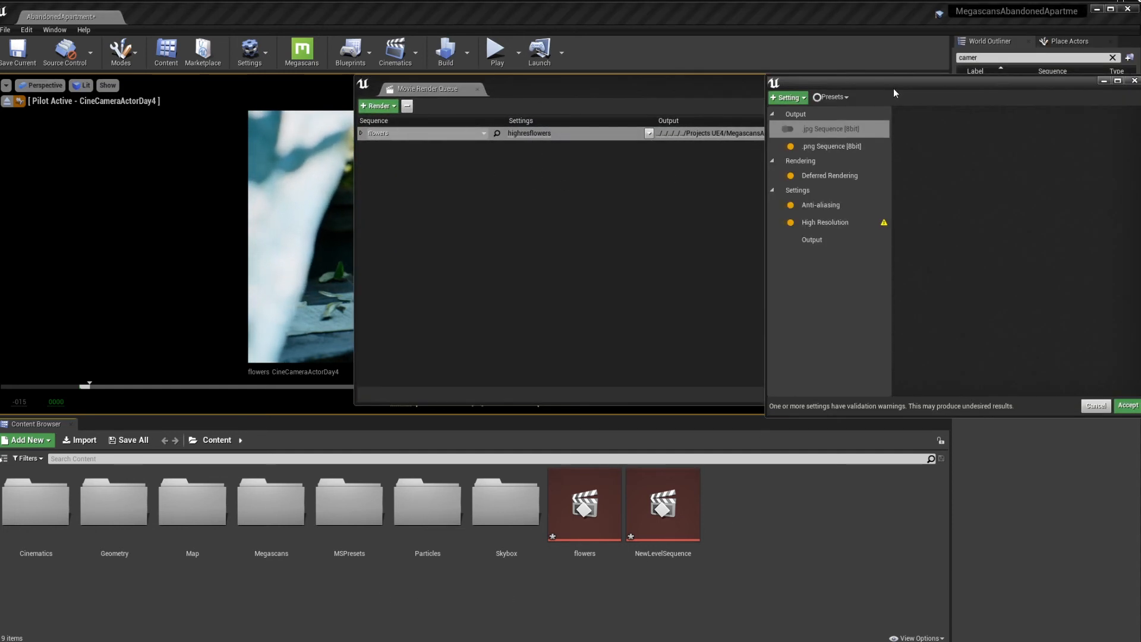
pyautogui.moveTo(891, 87); pyautogui.dragTo(600, 144)
pyautogui.click(515, 265)
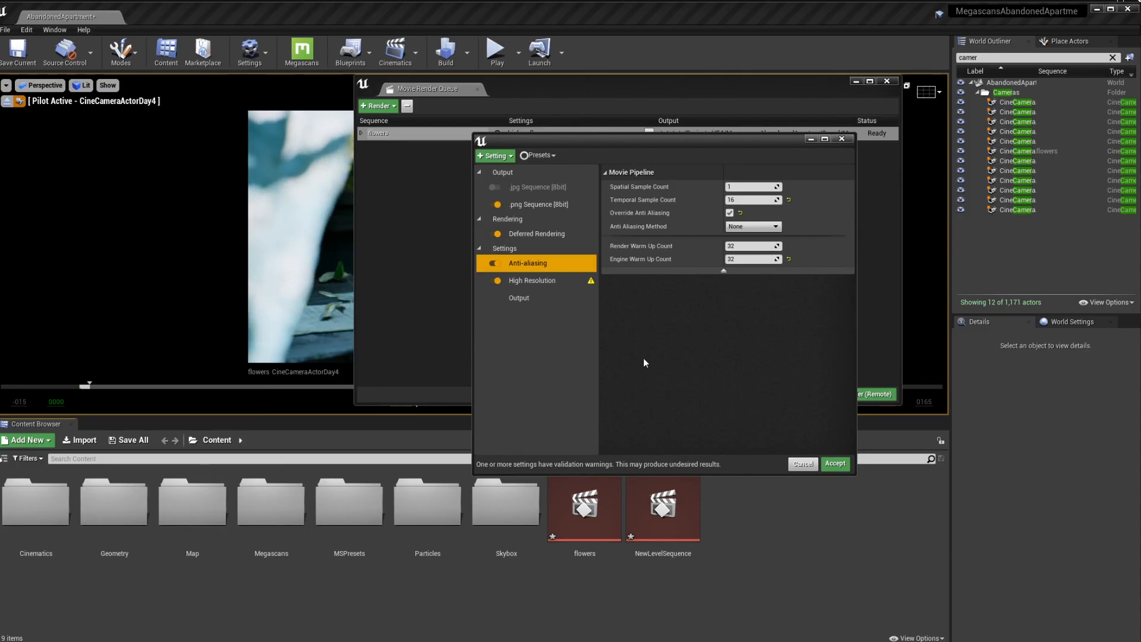
pyautogui.click(566, 280)
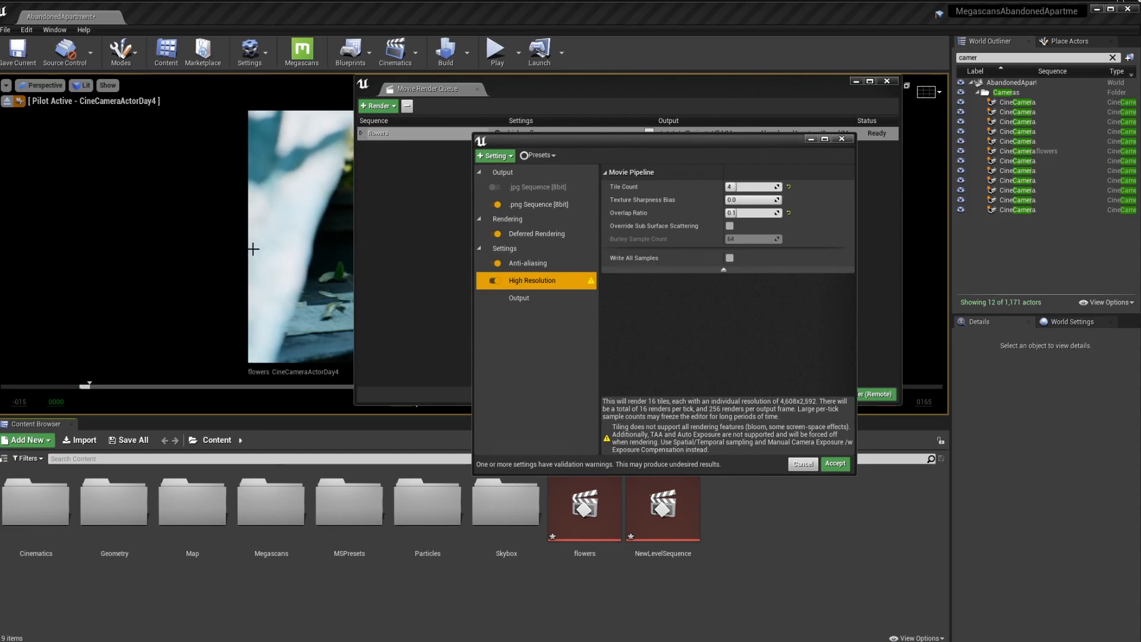
# Add a Game Overrides setting to the flowers render configuration, keeping its default options
pyautogui.click(495, 155)
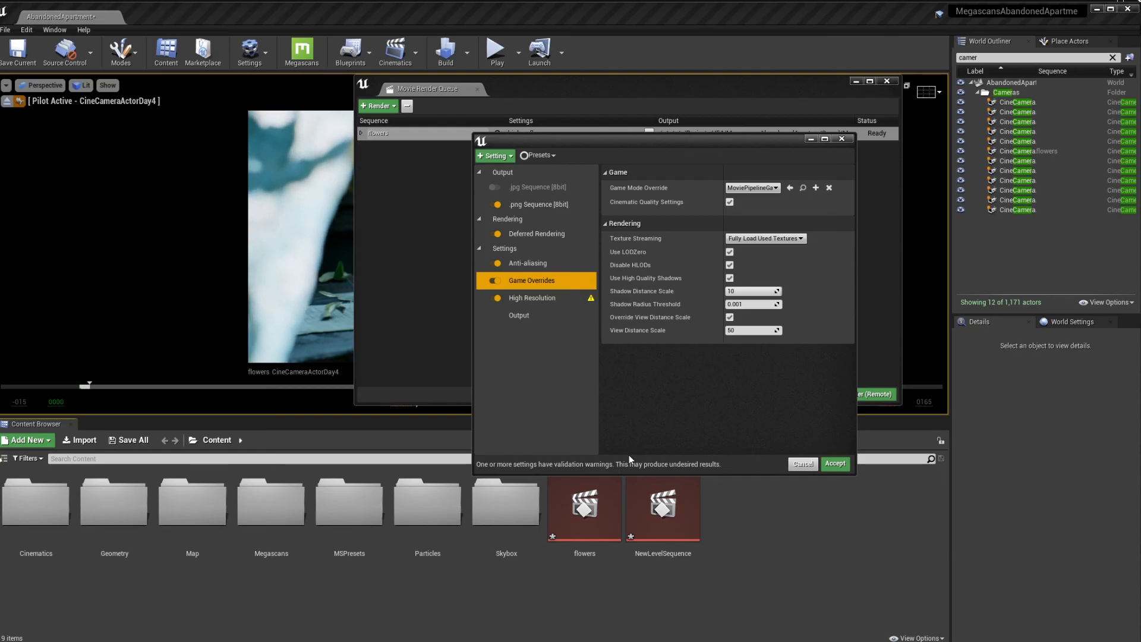
pyautogui.click(6, 86)
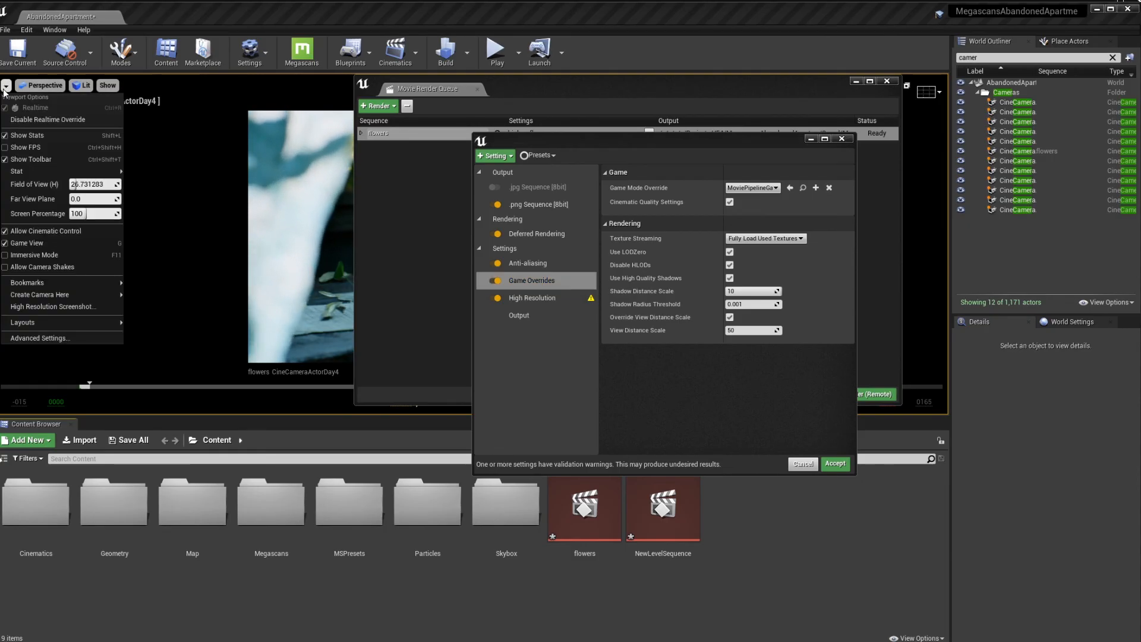
pyautogui.moveTo(58, 297)
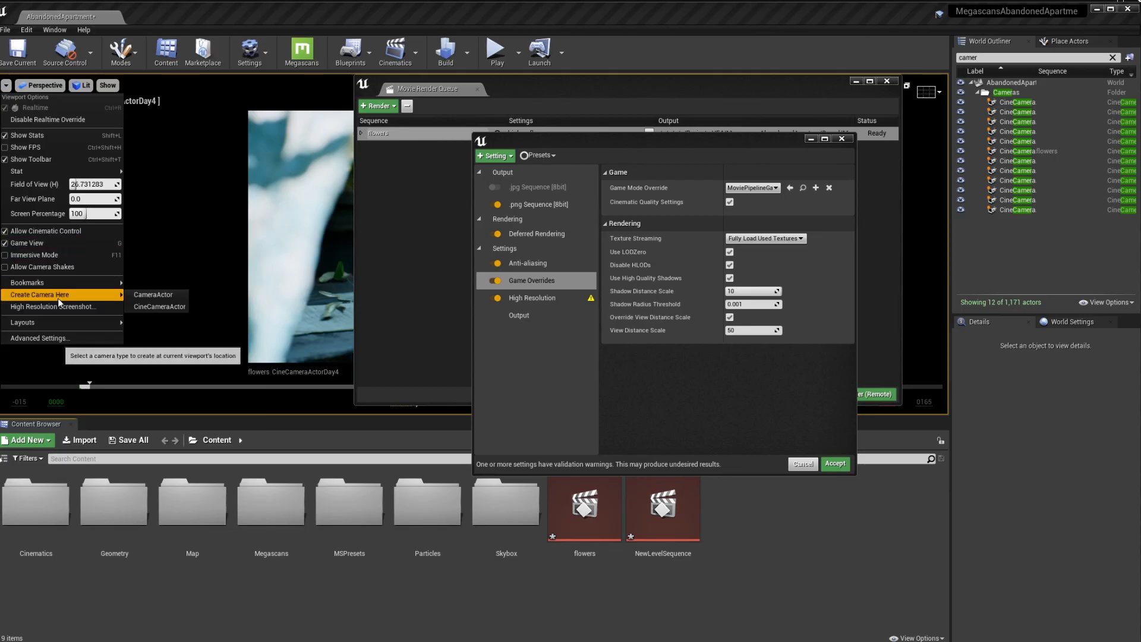
pyautogui.click(614, 398)
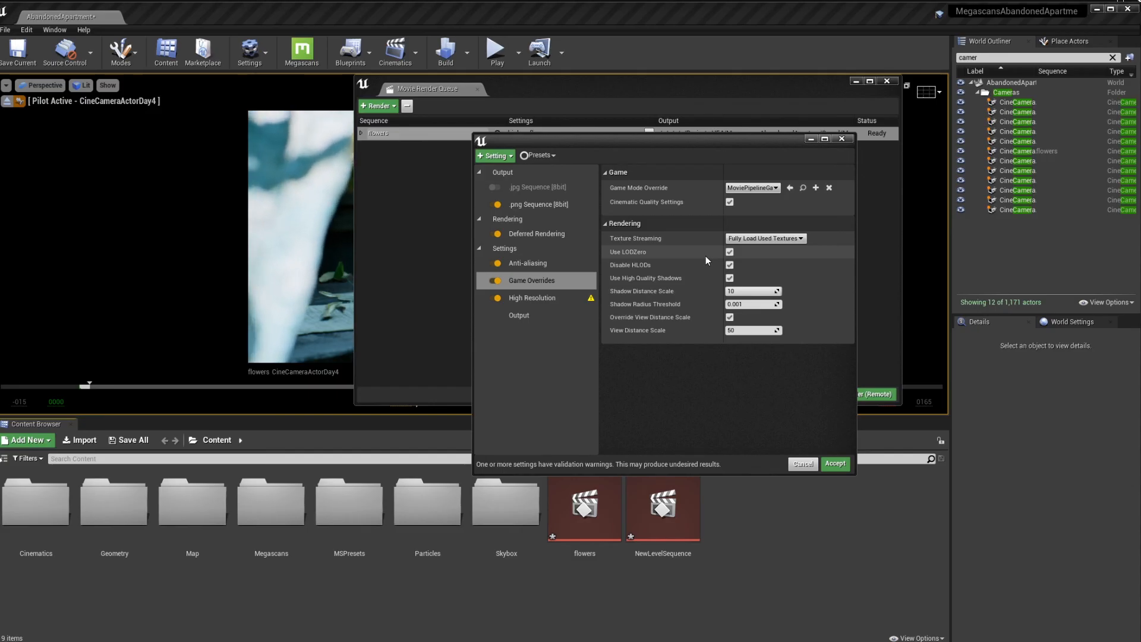
pyautogui.moveTo(629, 265)
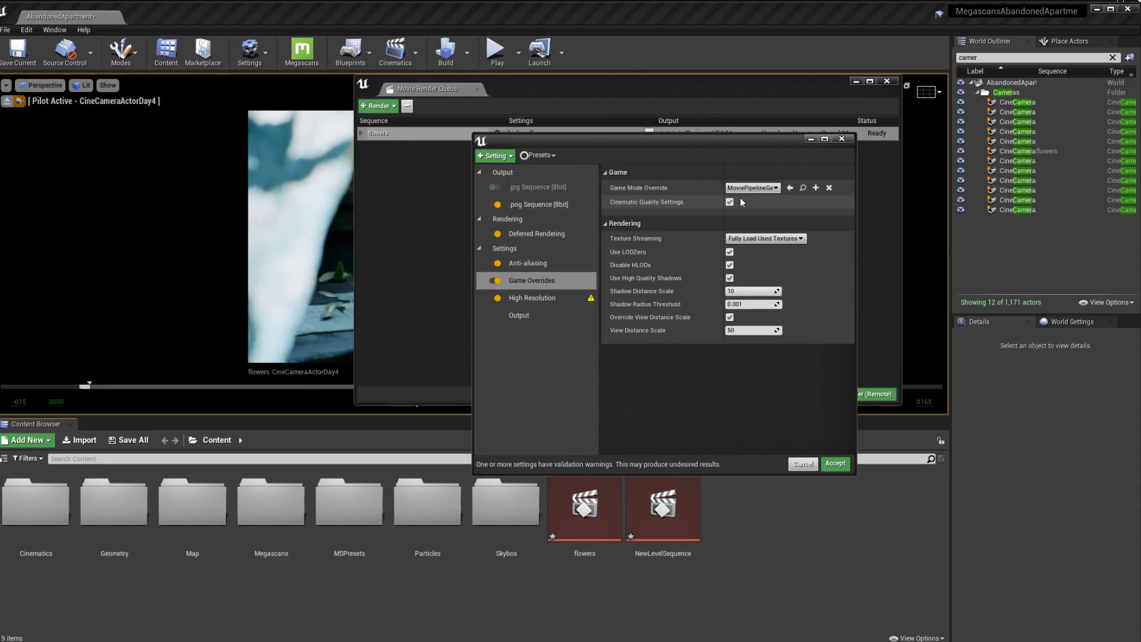
# Set the overall quality in the Engine Scalability Settings to High
pyautogui.click(261, 58)
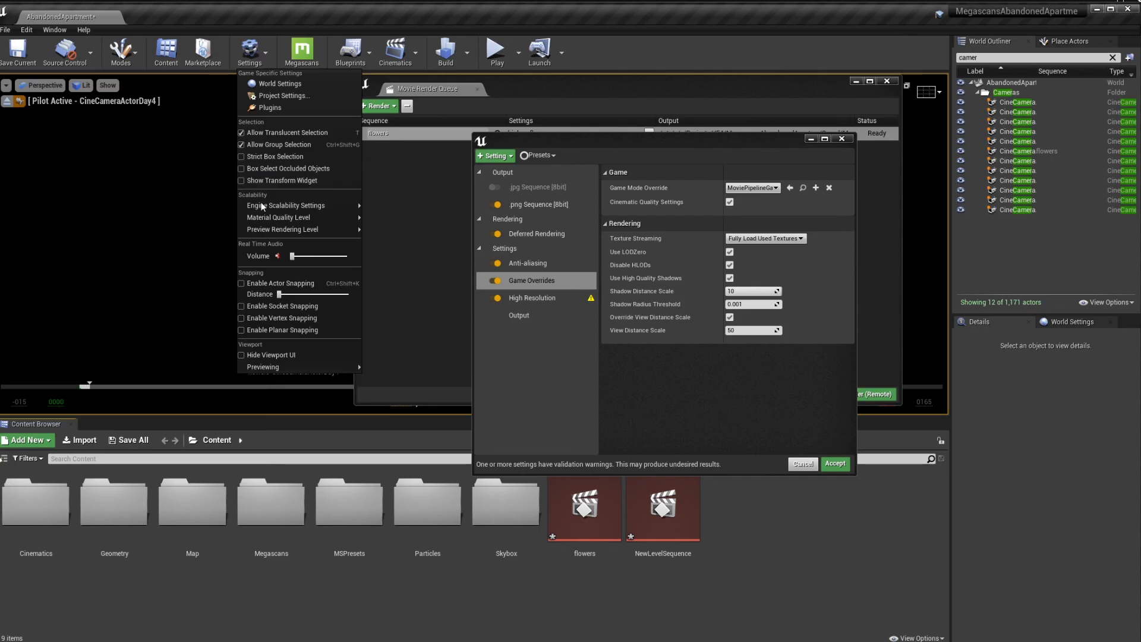
pyautogui.moveTo(266, 210)
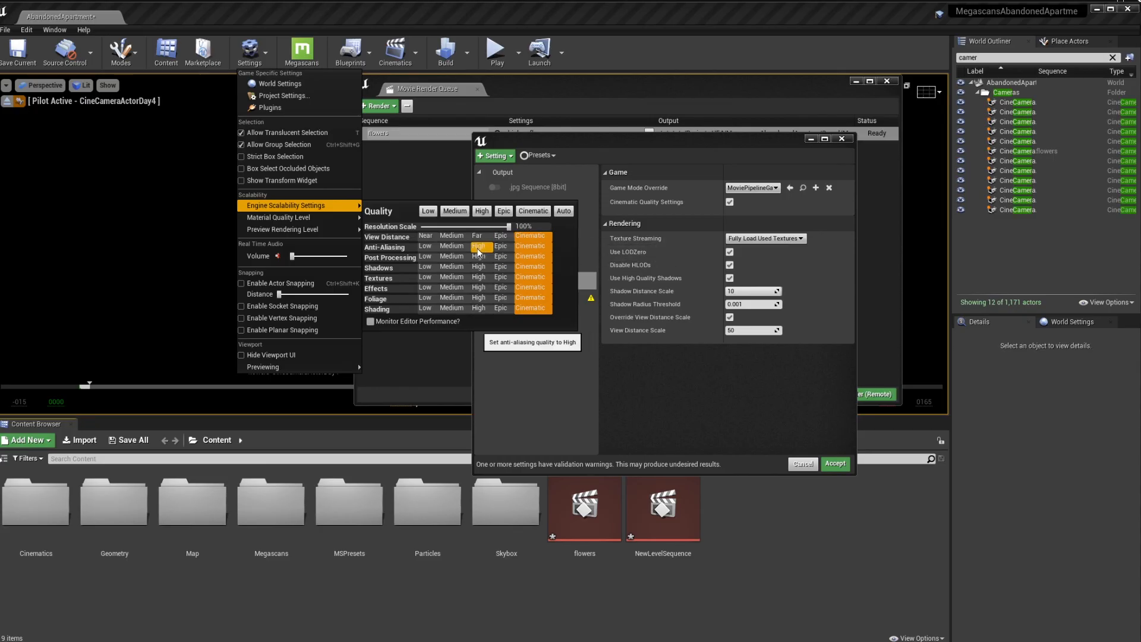
pyautogui.click(482, 212)
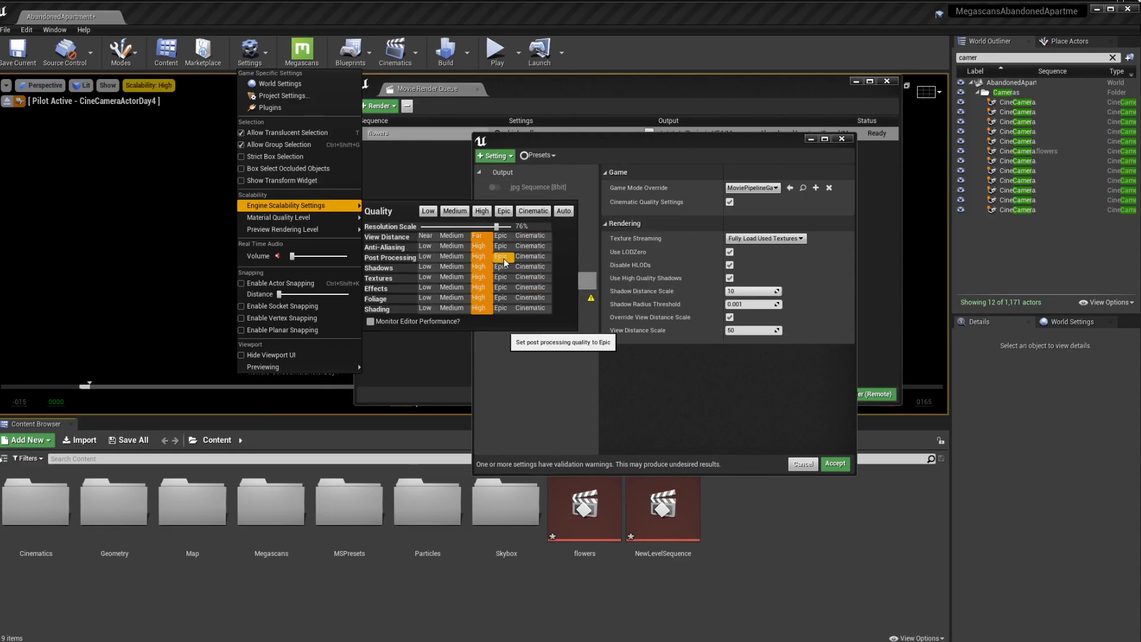
pyautogui.click(662, 144)
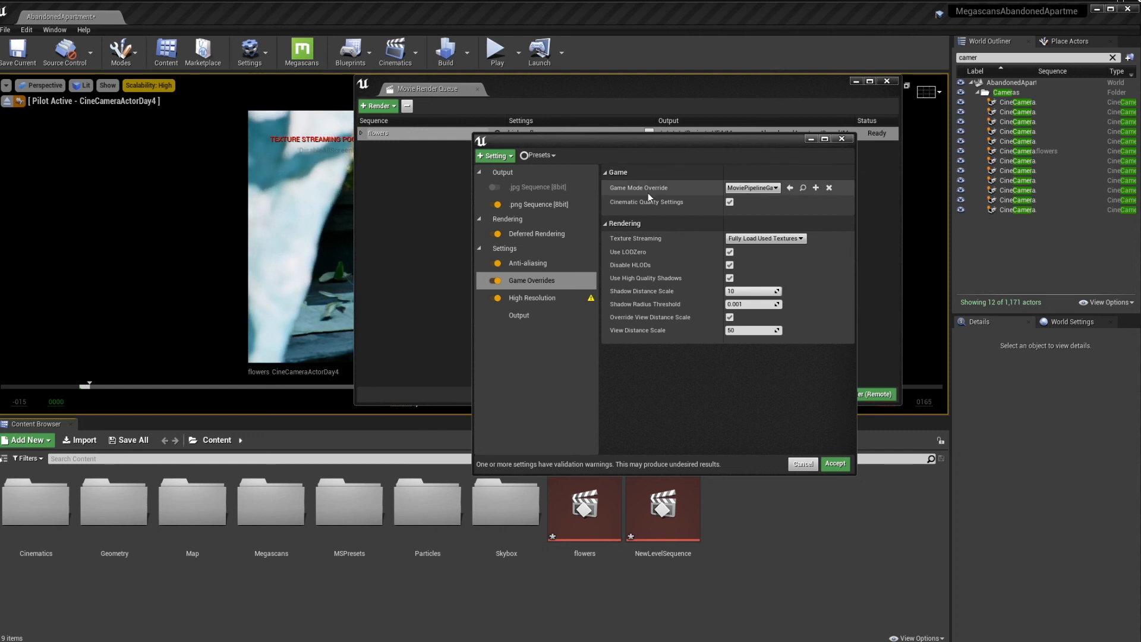
pyautogui.moveTo(615, 203)
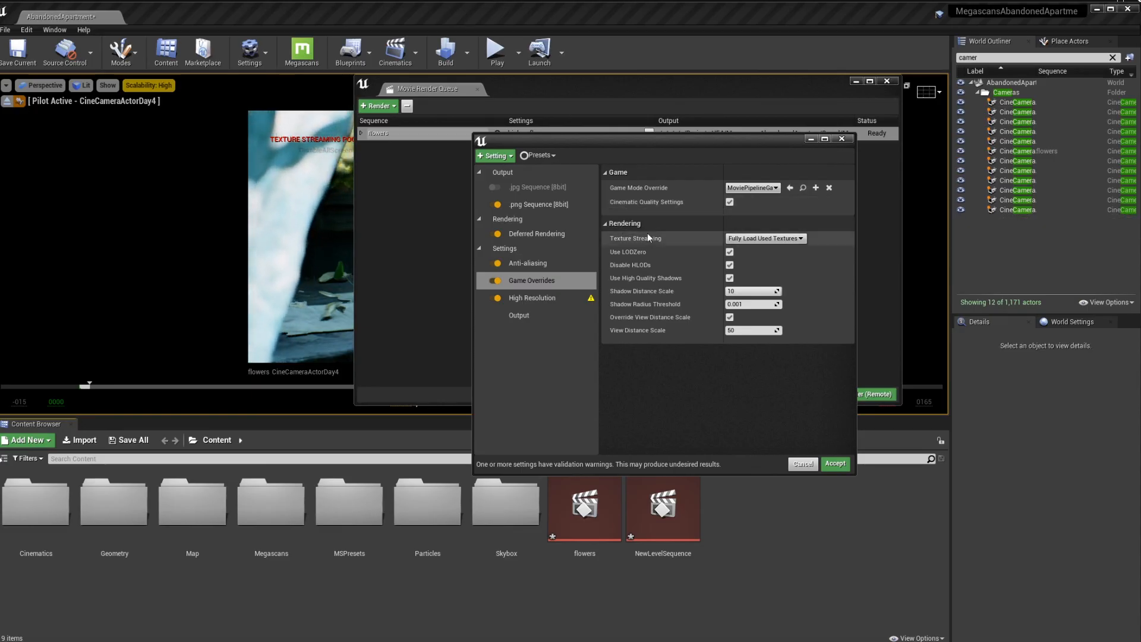